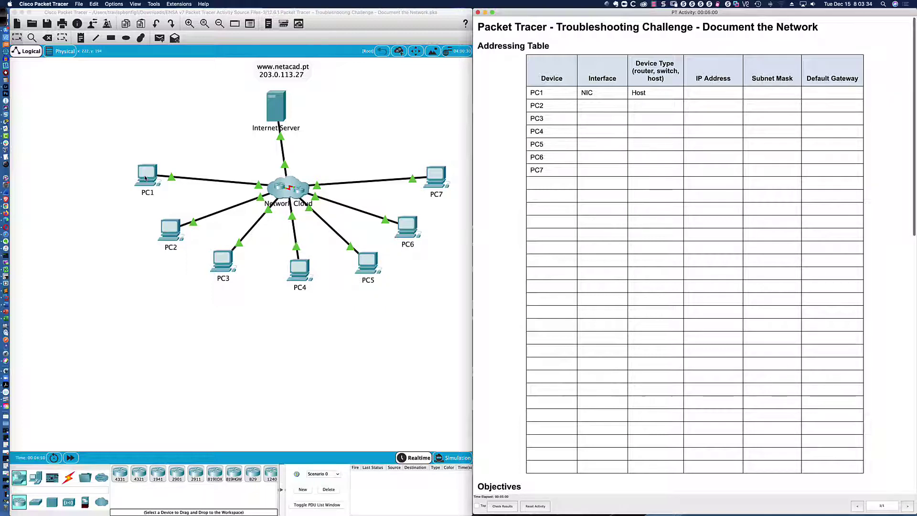
Step: Open PC1's window, move it off the topology and widen it to show all desktop apps
left_click(145, 178)
left_click_drag(414, 155, 60, 310)
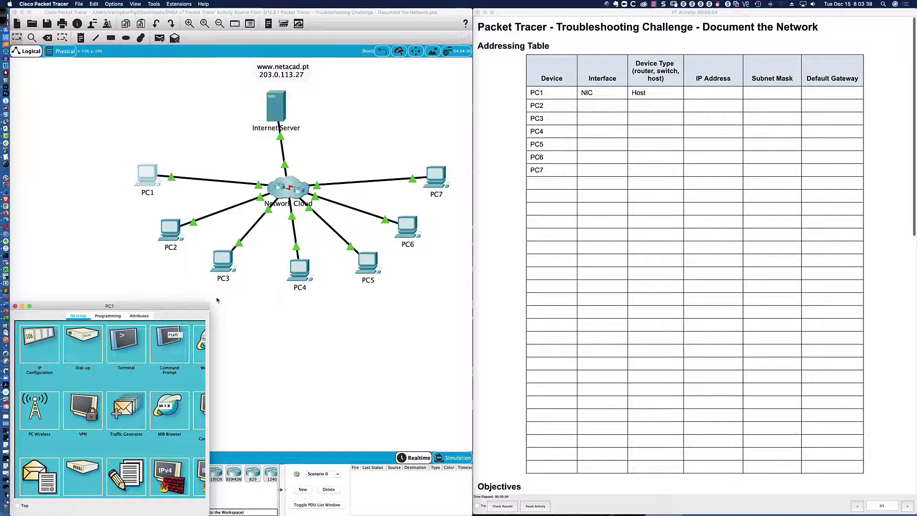
left_click_drag(210, 322, 473, 323)
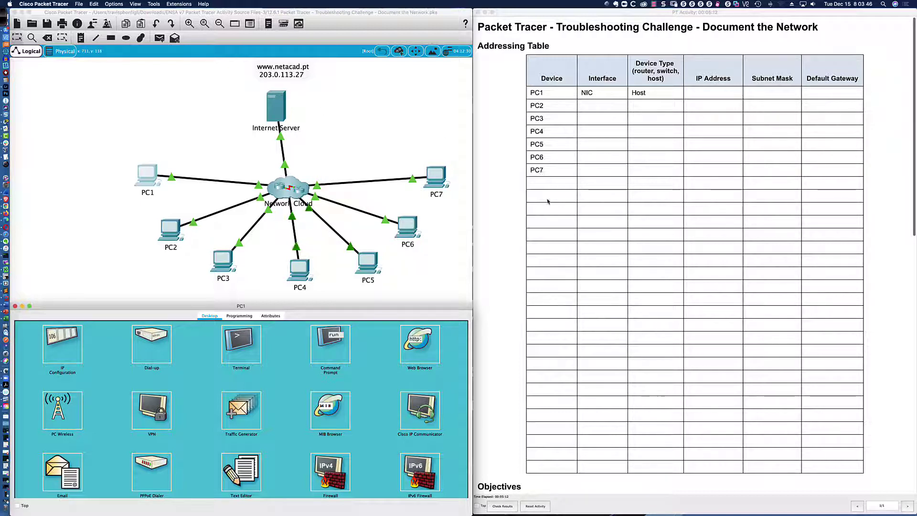
Step: Review PC1's static IP 192.168.1.153, mask 255.255.255.0, gateway 192.168.1.1
left_click(57, 344)
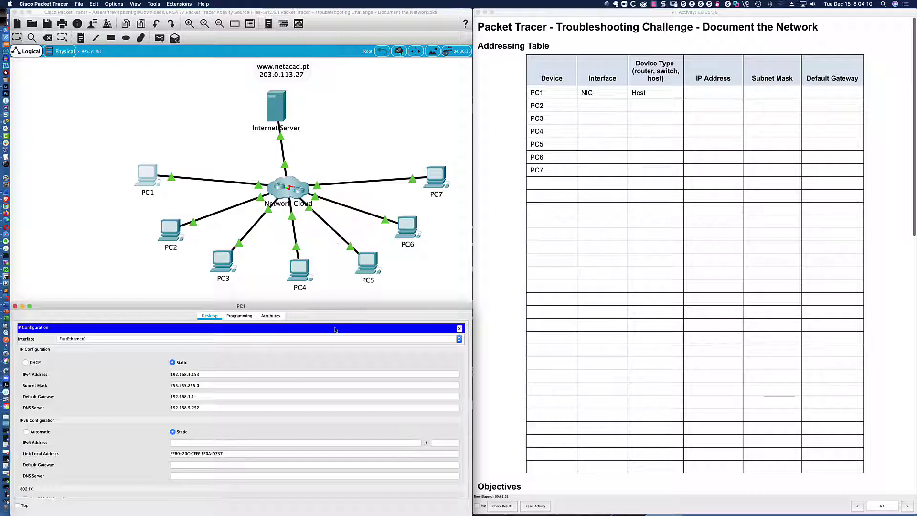
left_click(457, 328)
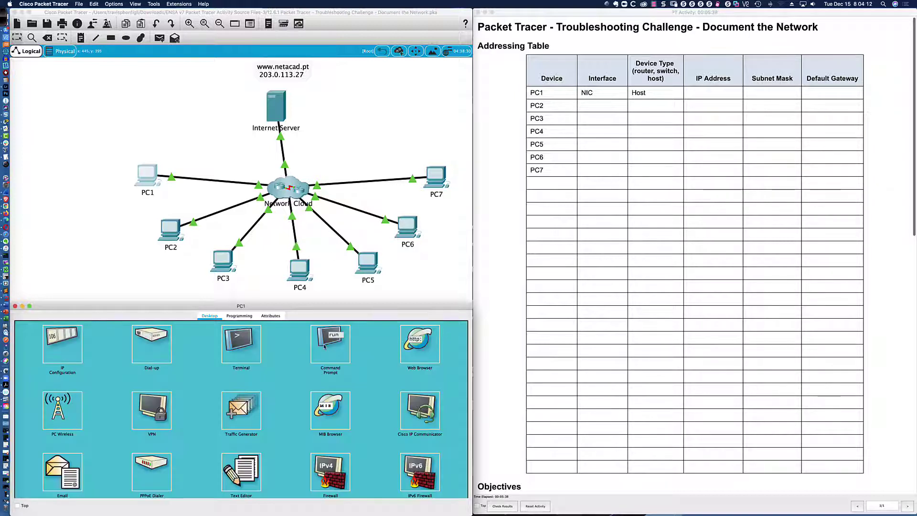
left_click(323, 358)
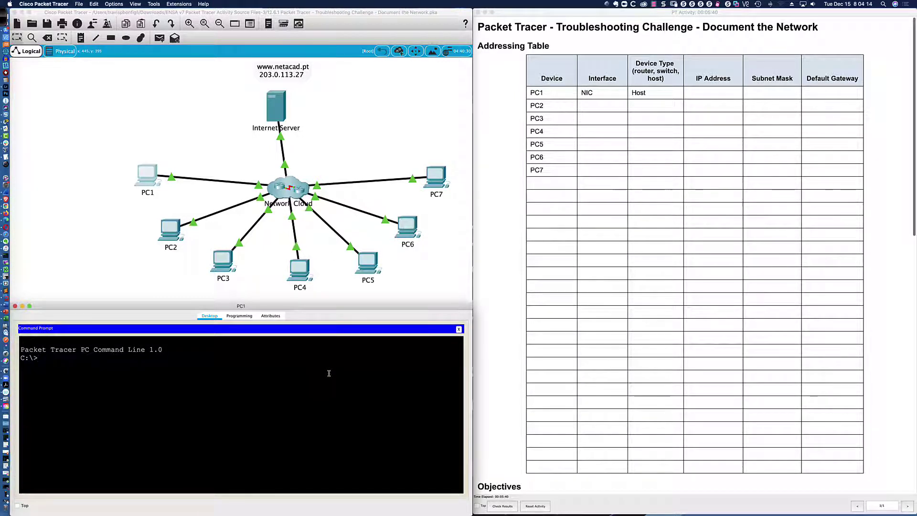
Step: Run ipconfig on PC1 and enlarge the window to see the full output
type("ipconfig")
key("Return")
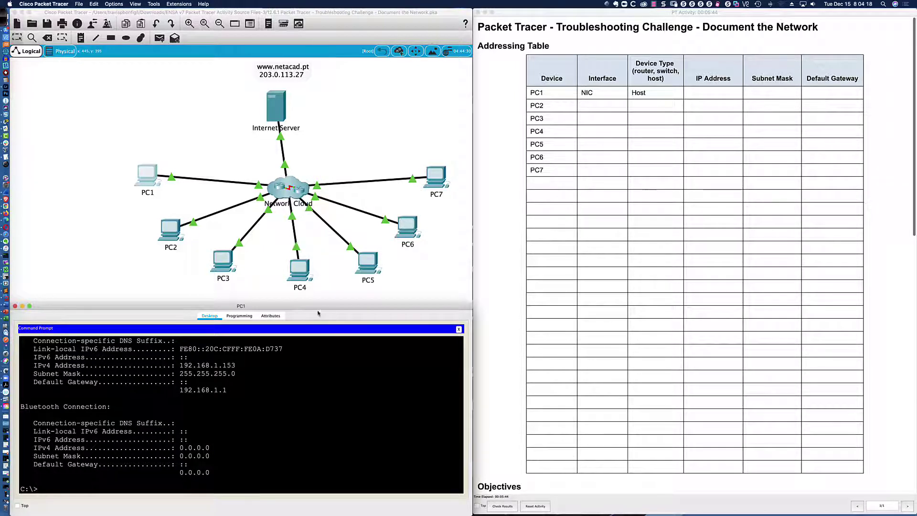
left_click_drag(319, 302, 319, 267)
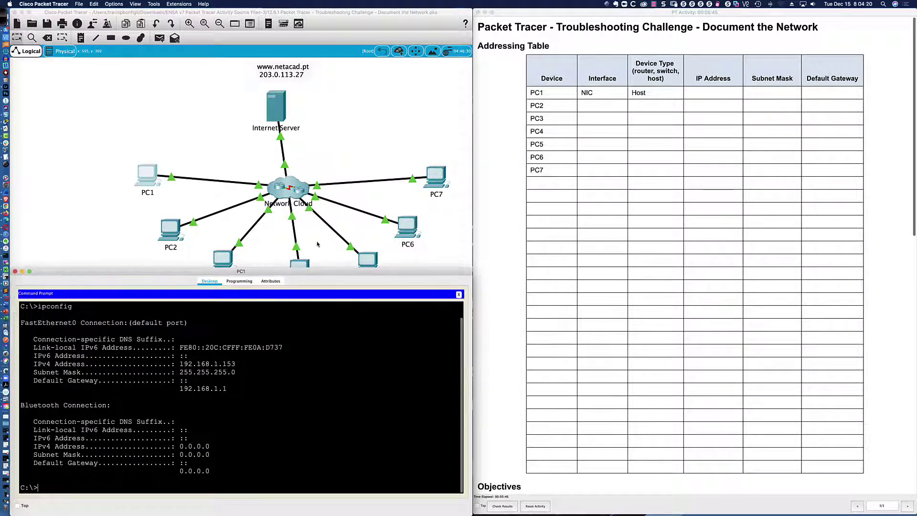
scroll(204, 388, "up", 2)
scroll(204, 387, "down", 2)
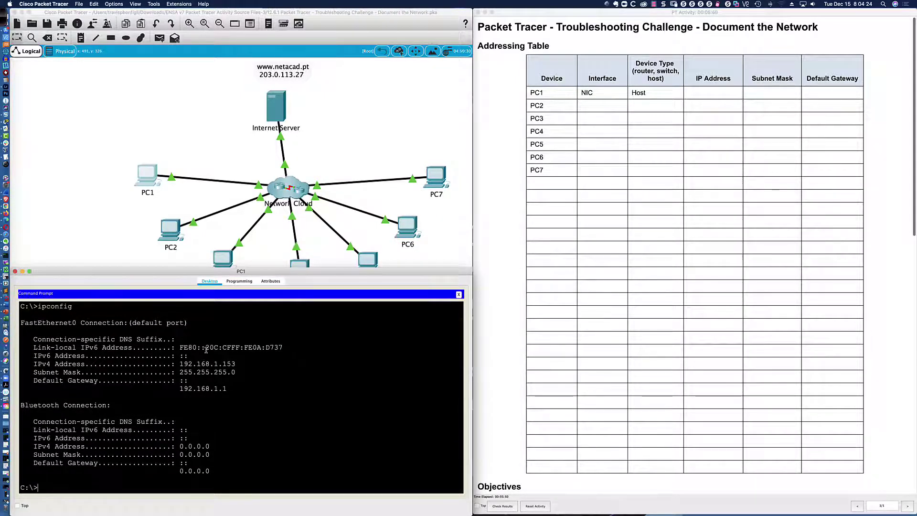
Step: Highlight the link-local IPv6 address, its FF:FE part, and the IPv4 address and mask
left_click_drag(179, 347, 281, 347)
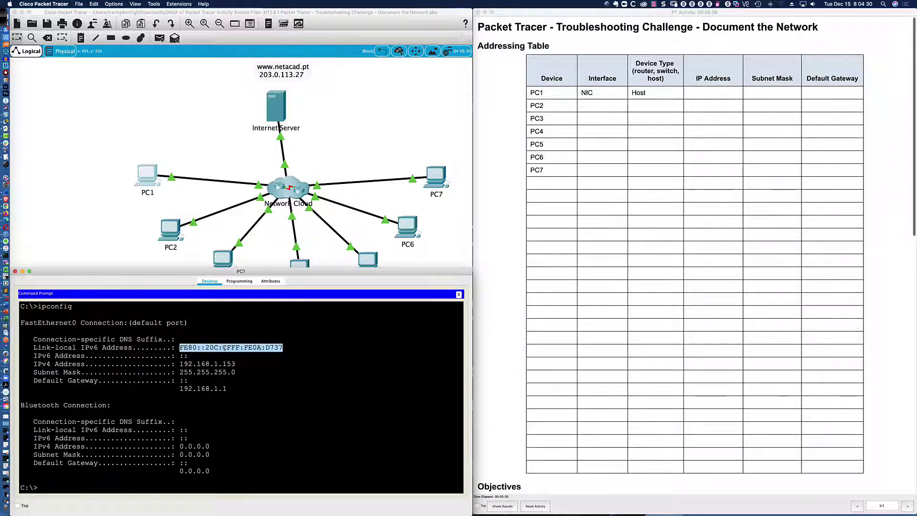
left_click(245, 347)
left_click_drag(232, 347, 252, 348)
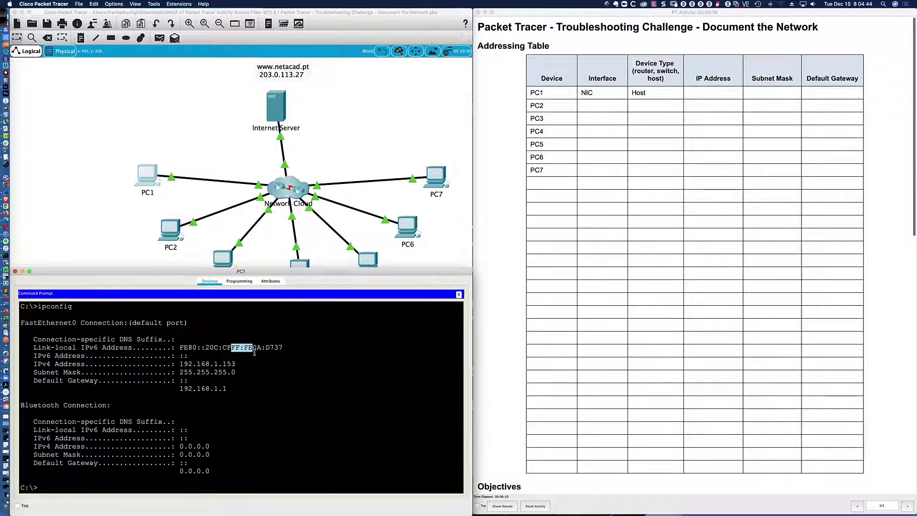
left_click_drag(181, 364, 236, 388)
left_click(235, 394)
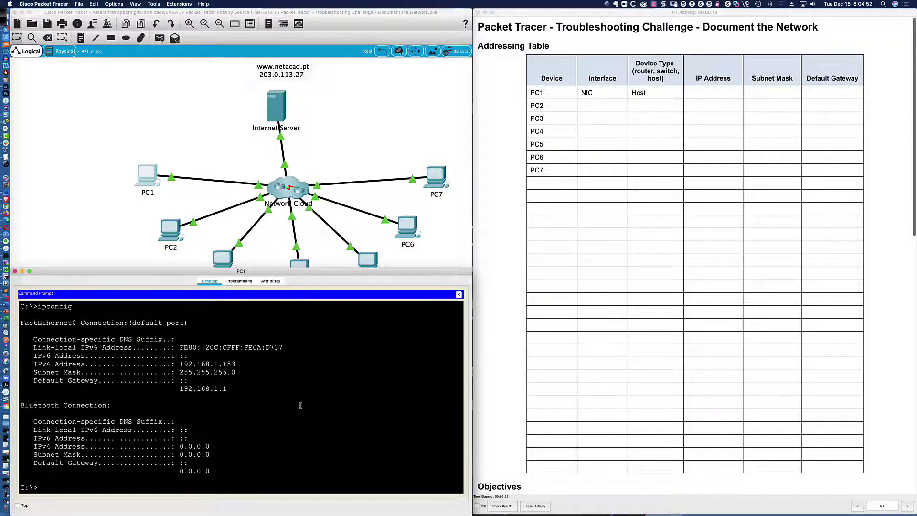
Step: Recall the last command, append /all, and highlight D737 at the IPv6 address end
key("Up")
type("/all")
left_click_drag(266, 347, 283, 348)
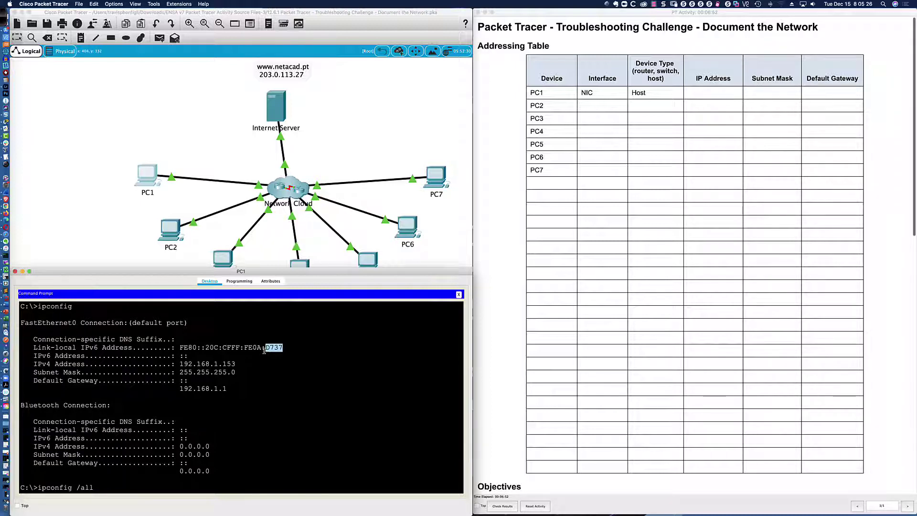
Step: Run ipconfig /all and highlight the physical address 000C.CF0A.D737
key("Return")
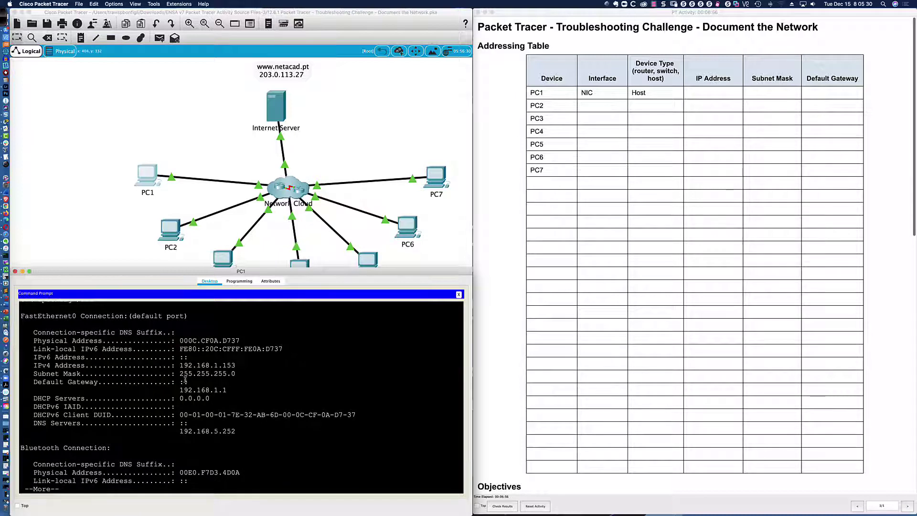
left_click_drag(33, 341, 241, 340)
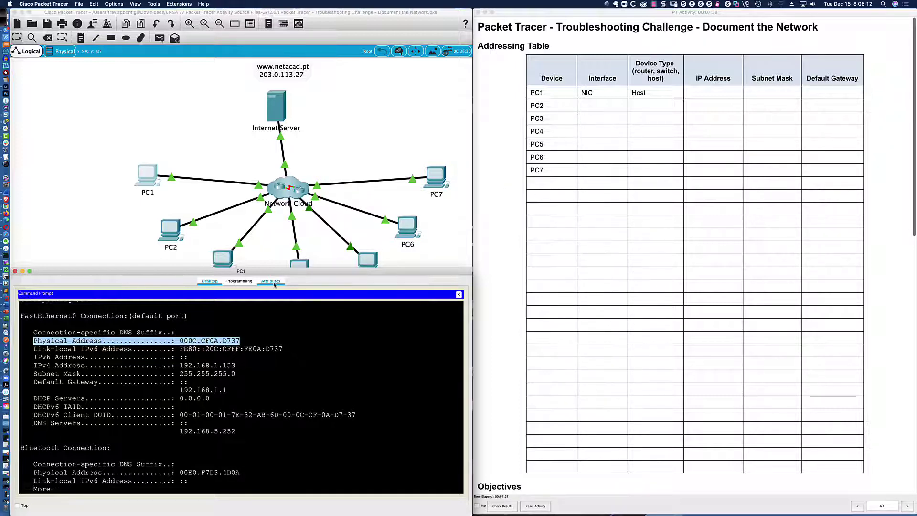
left_click(243, 340)
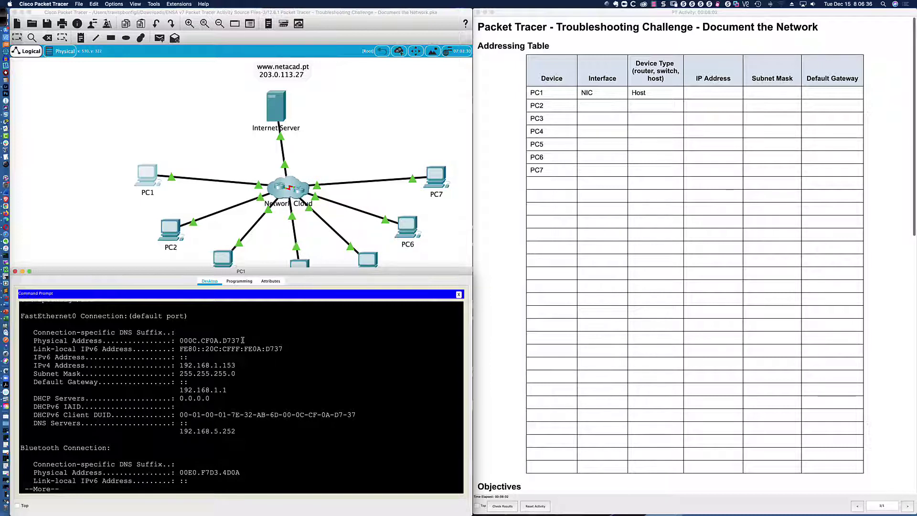
left_click_drag(242, 340, 181, 340)
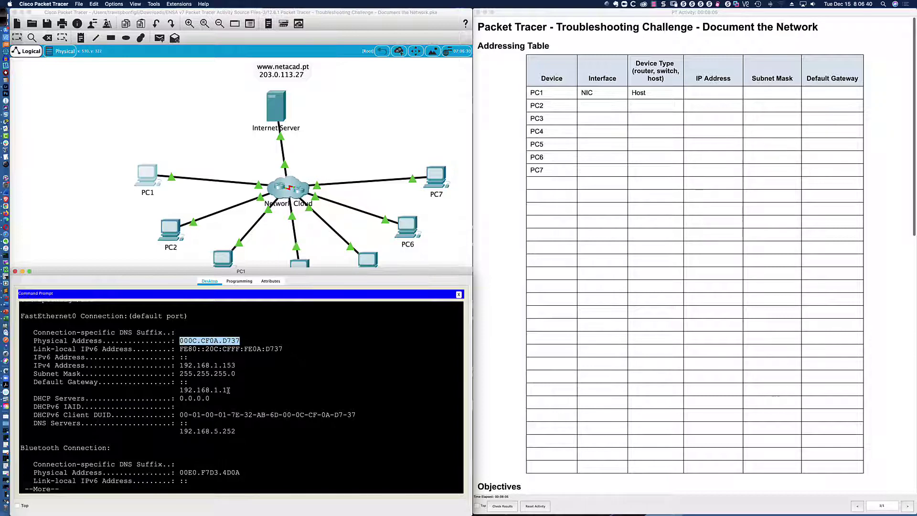
Step: Scroll the activity instructions to Part 3 and highlight its telnet heading
scroll(564, 289, "down", 10)
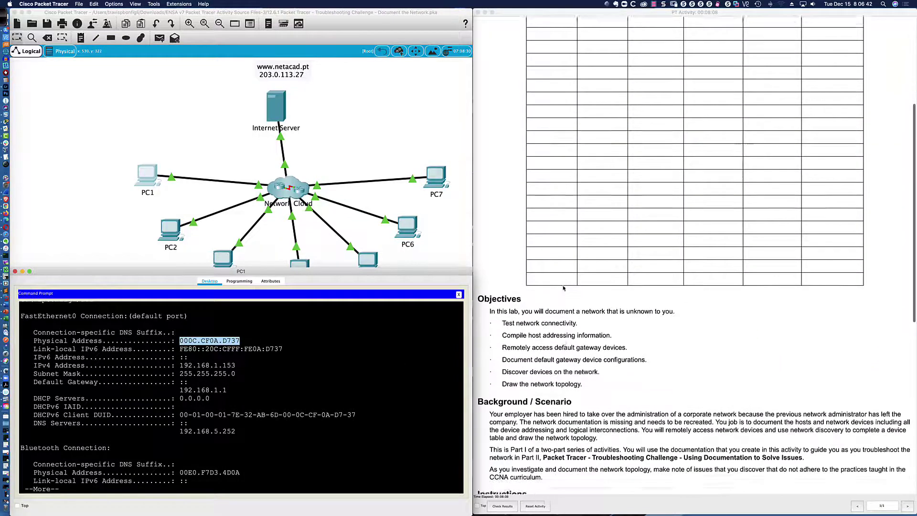
scroll(564, 289, "down", 8)
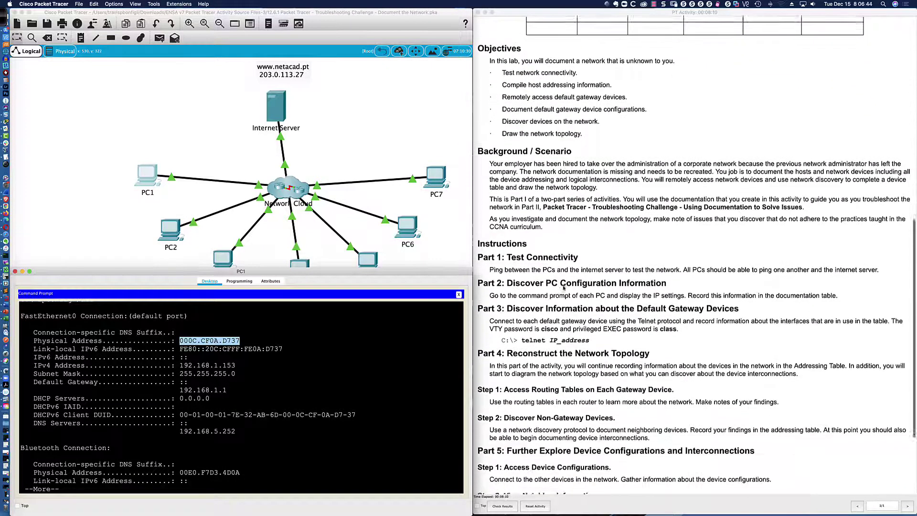
scroll(564, 288, "down", 3)
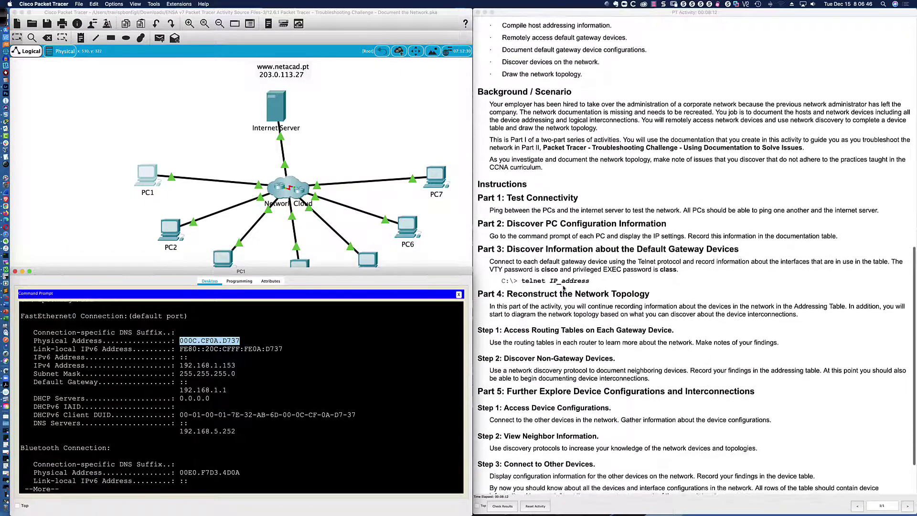
scroll(564, 289, "down", 3)
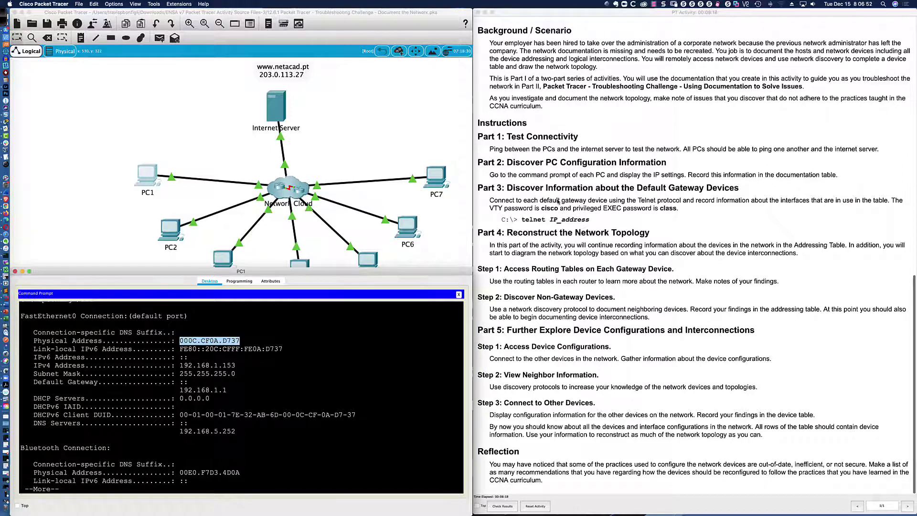
left_click_drag(507, 188, 739, 189)
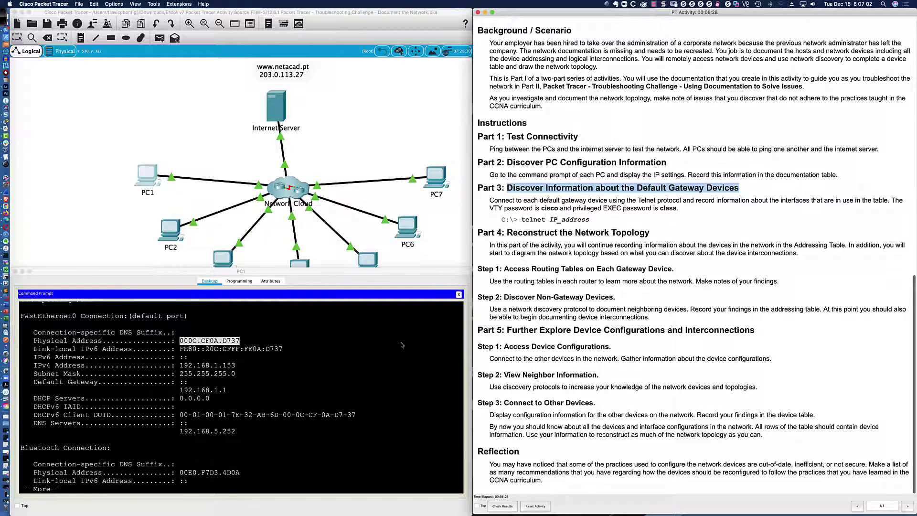
left_click(368, 408)
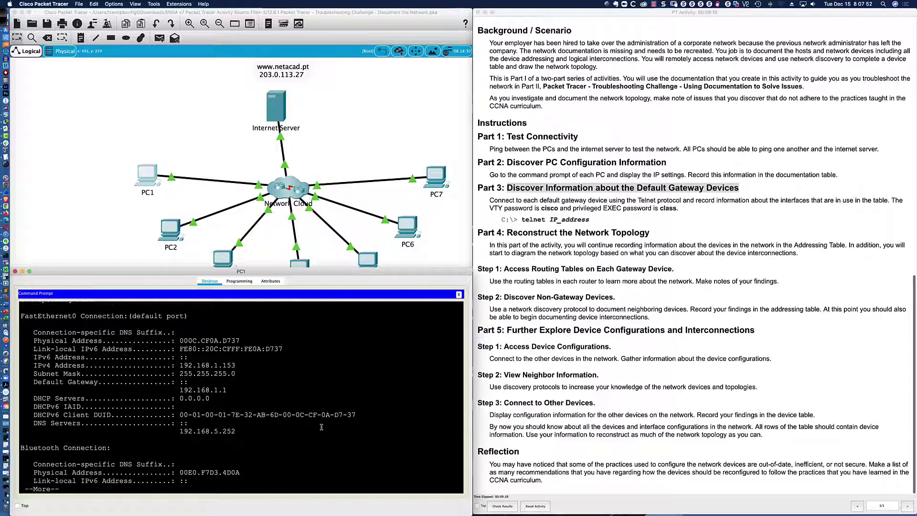
Step: Finish the paged output and telnet from PC1 to 192.168.1.1, entering the VTY password
key("Return")
key("Return")
key("Return")
key("space")
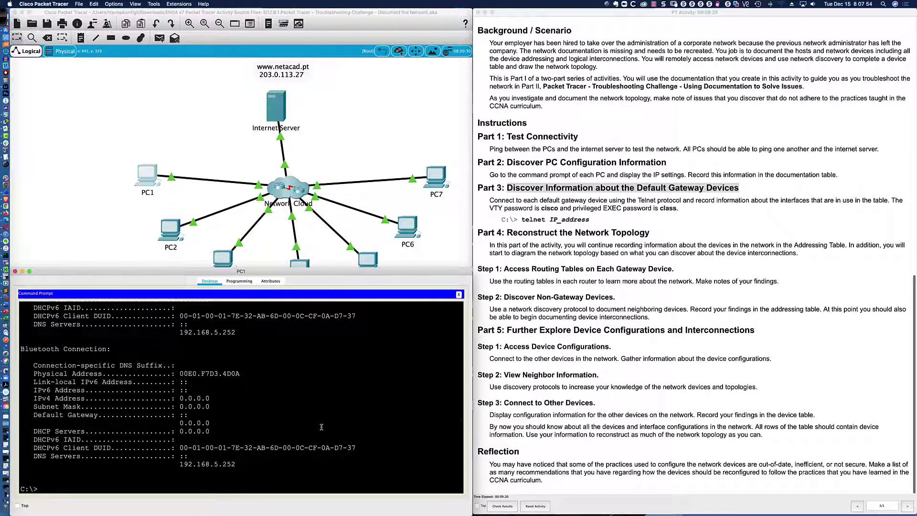
key("Return")
key("Return")
key("Return")
type("telnet")
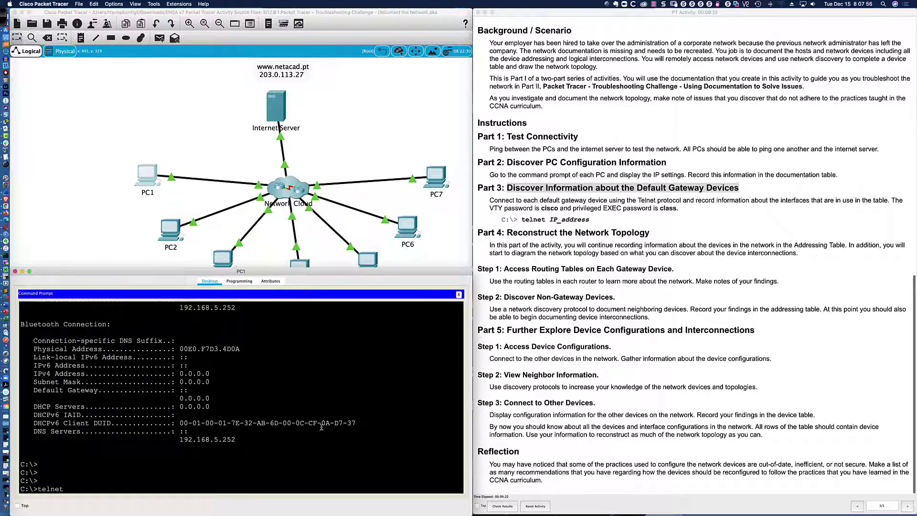
type(" 192.168.1.1")
key("Return")
type("cisco")
key("Return")
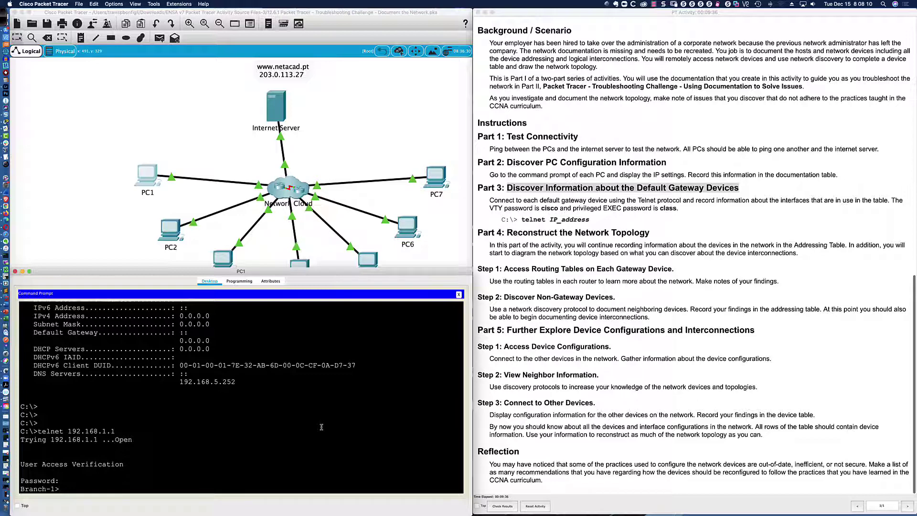
key("Return")
key("Return")
key("Return")
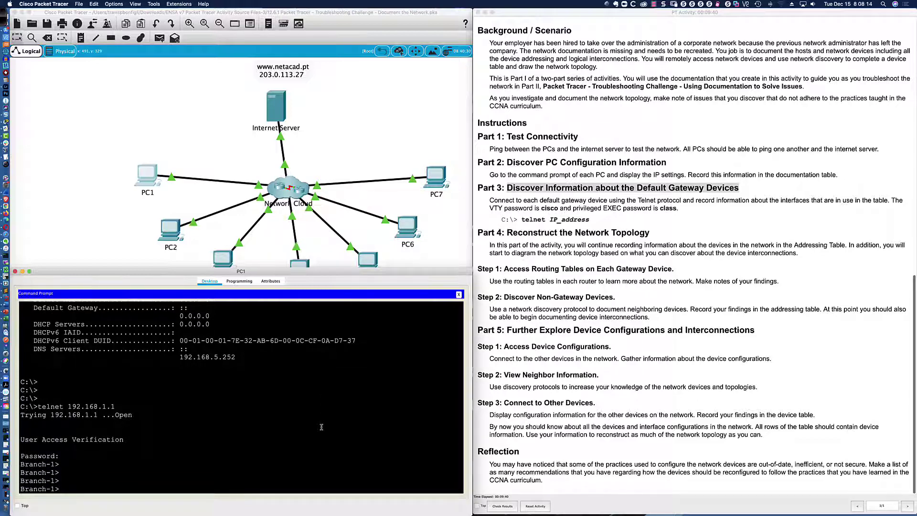
Step: Enter privileged mode on Branch-1 with en and the enable password
type("en")
key("Return")
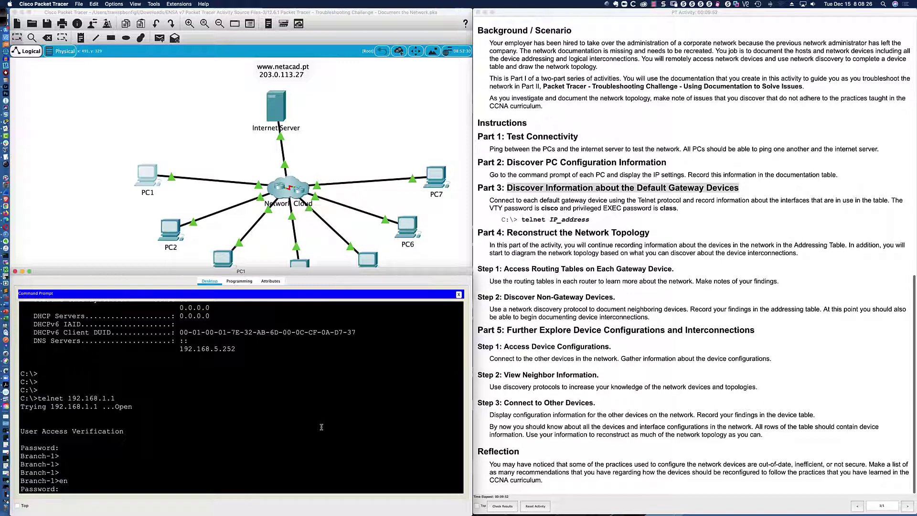
key("Return")
key("Return")
key("Return")
key("Return")
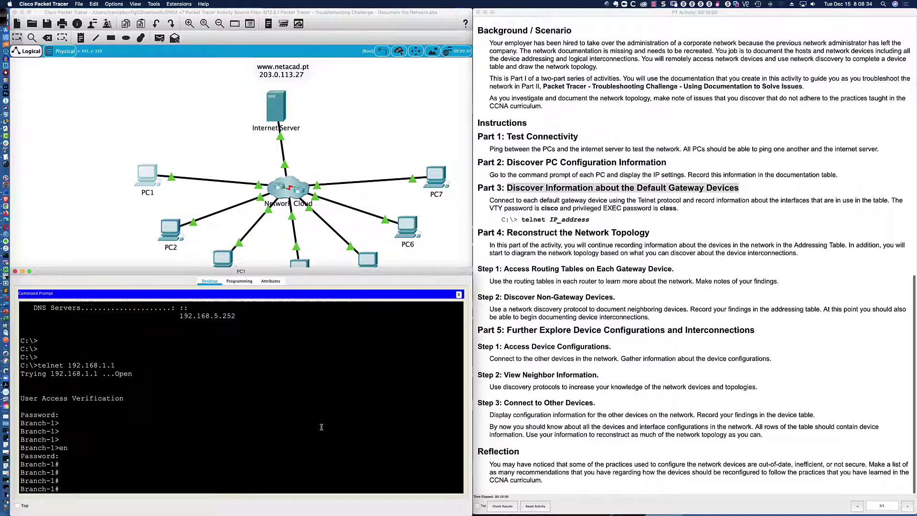
Step: Run sh ver on Branch-1 and highlight the system image path and model isr4300
type("sh ver")
key("Return")
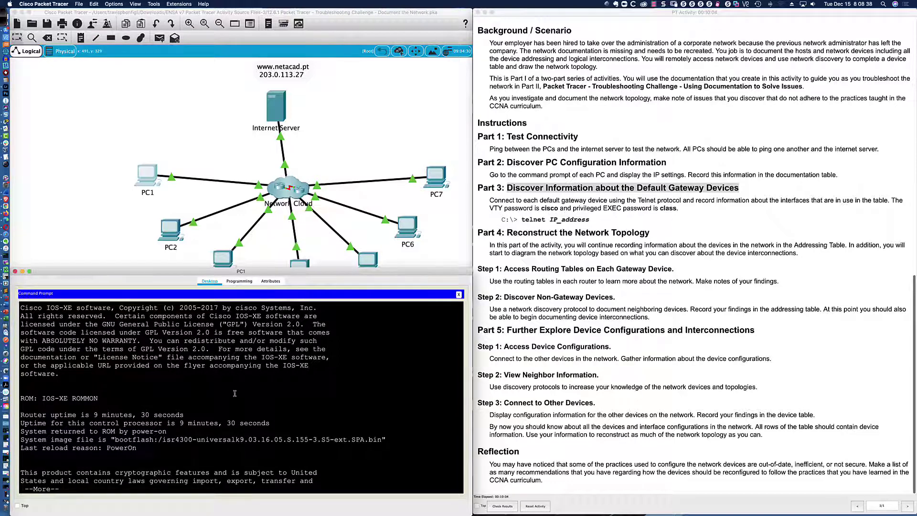
left_click_drag(124, 438, 385, 440)
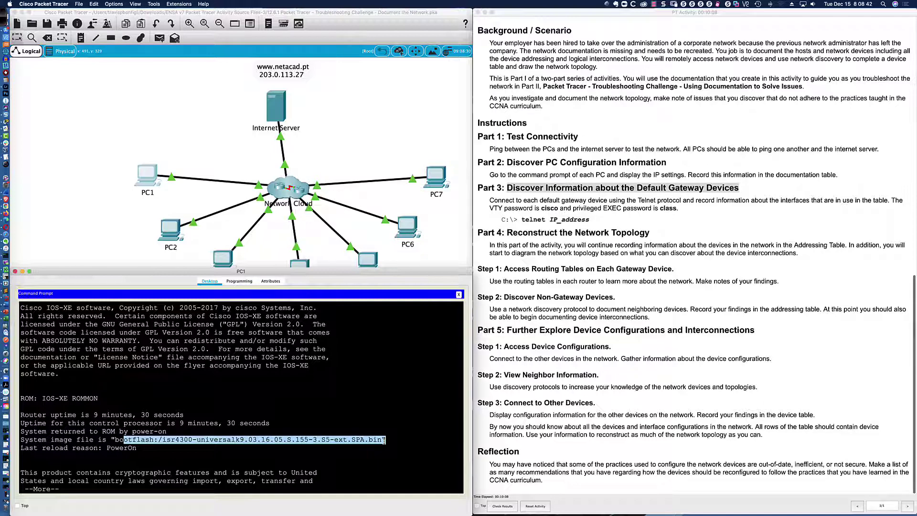
left_click(186, 439)
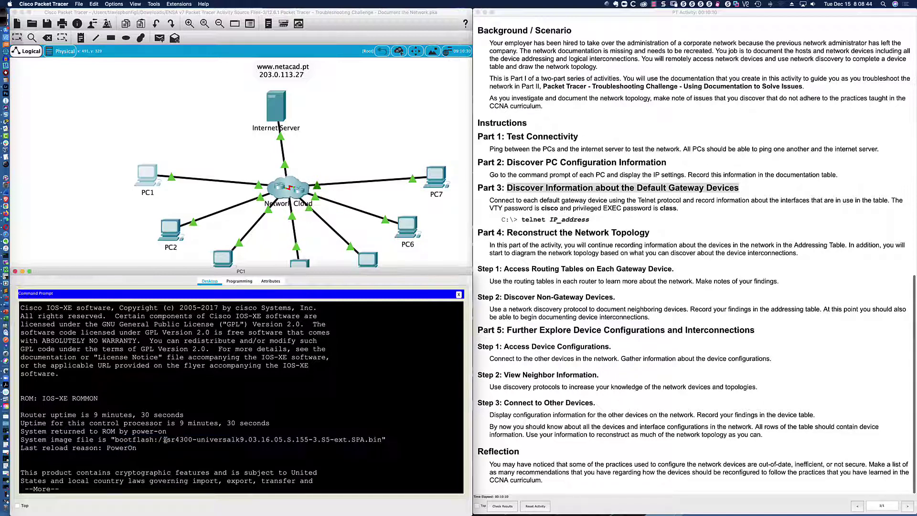
left_click_drag(162, 439, 192, 439)
left_click(365, 458)
Step: List CDP neighbours: SW-B1 on Gig 0/0/0 and Hub on Ser 0/1/0
key("q")
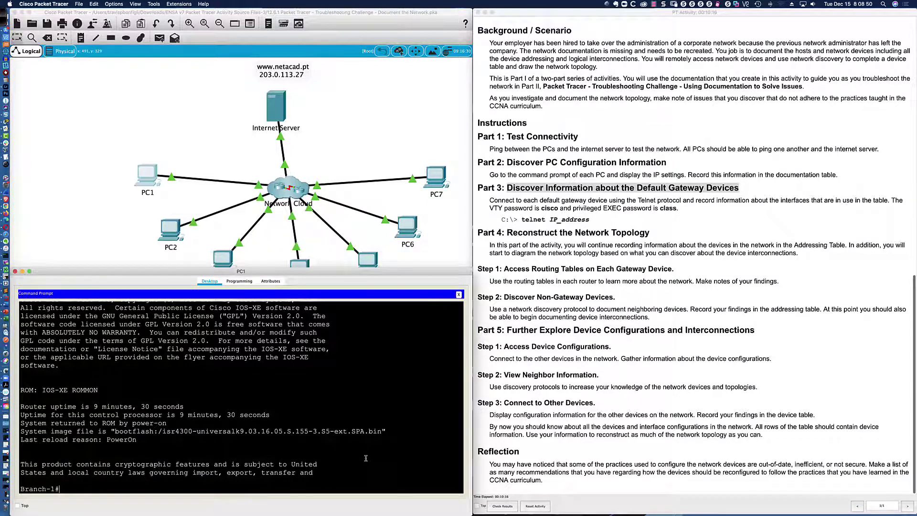
type("sh cdp neigh")
key("Return")
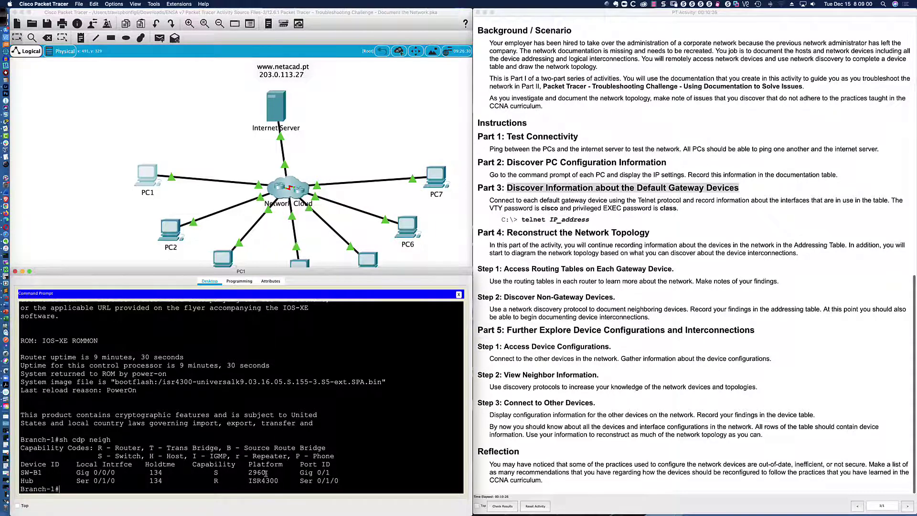
left_click_drag(22, 471, 331, 470)
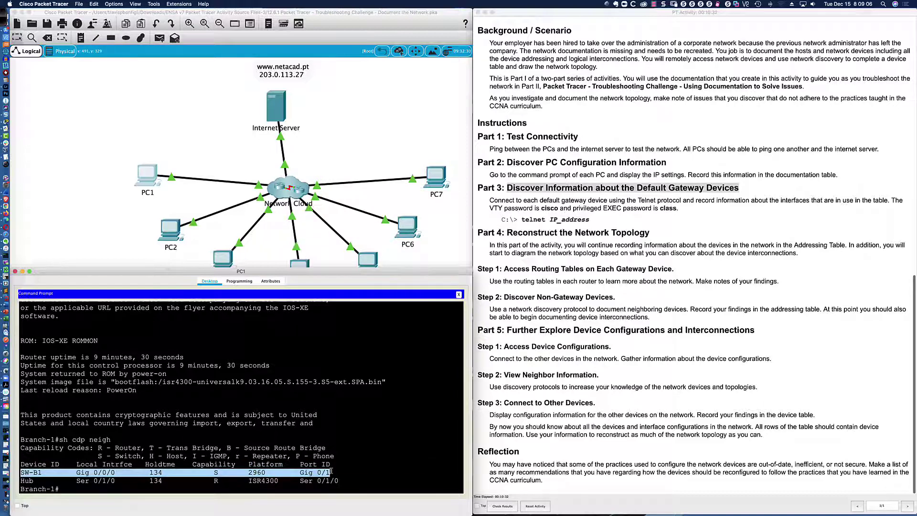
left_click_drag(20, 480, 337, 480)
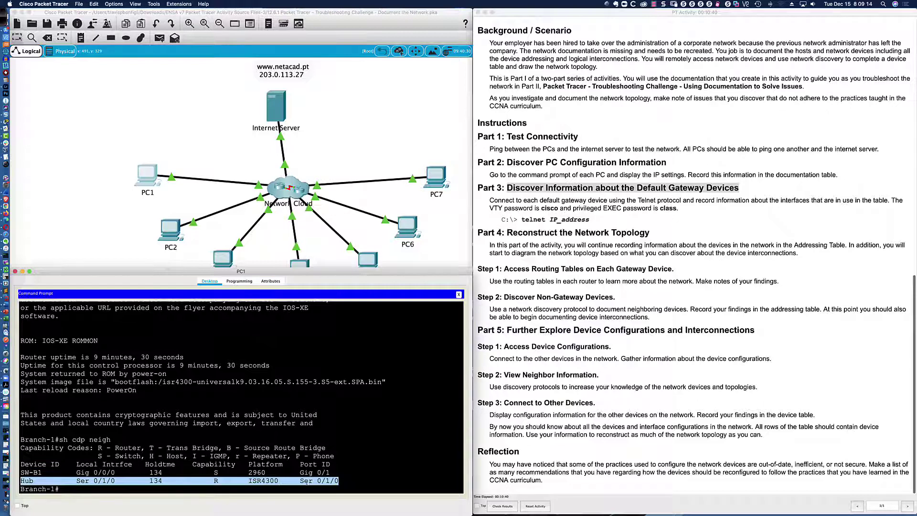
left_click(337, 481)
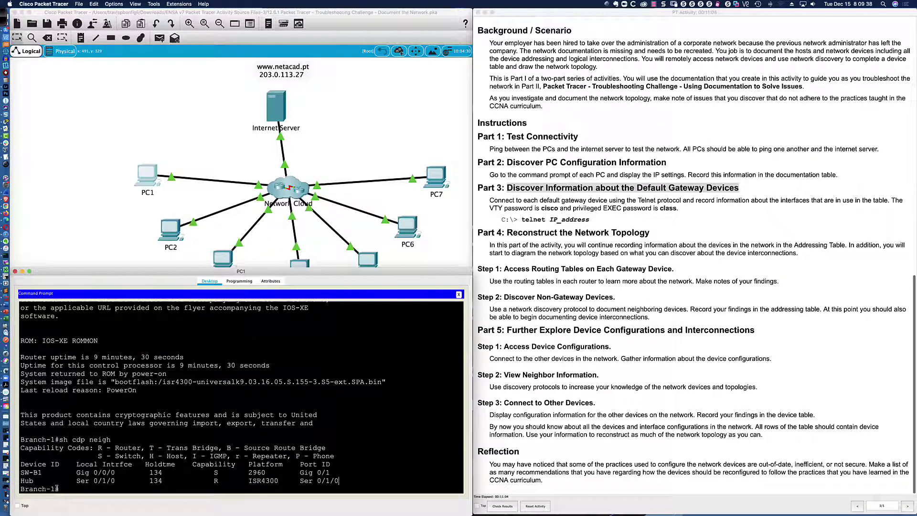
Step: Page Branch-1's sh run to interfaces 192.168.1.1/24 and Serial0/1/0 192.168.0.2/30
type("sh run")
key("Return")
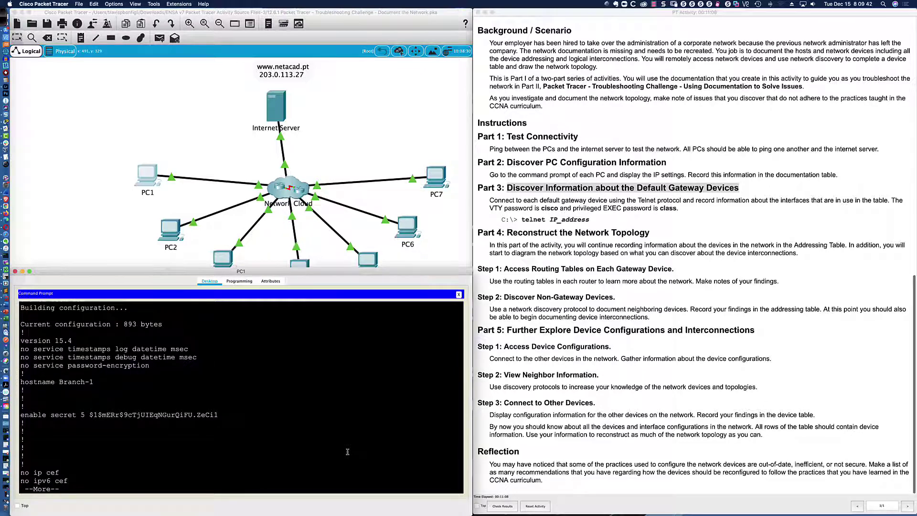
key("Return")
key("Return")
key("Return")
key("Return")
key("Return")
key("Return")
key("Return")
key("Return")
key("Return")
key("Return")
key("Return")
key("Return")
key("Return")
key("Return")
key("Return")
key("Return")
key("Return")
key("Return")
key("Return")
key("Return")
key("Return")
key("Return")
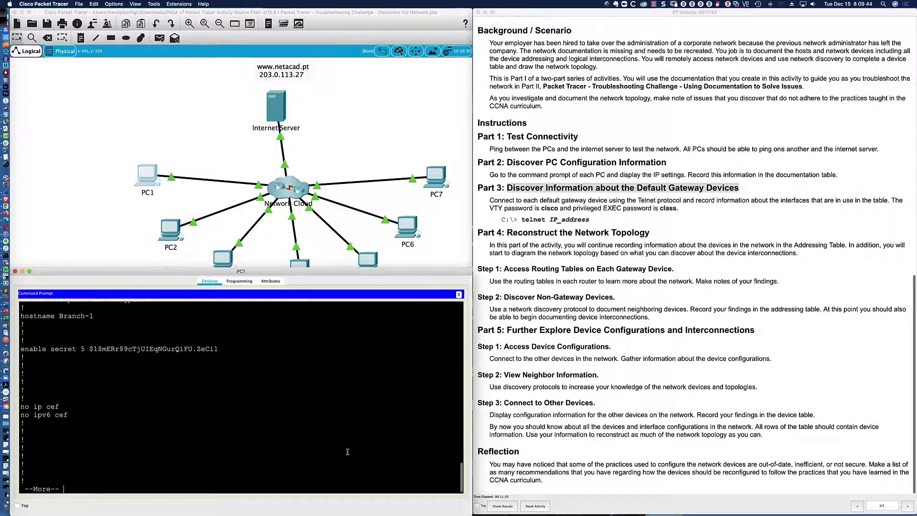
key("Return")
key("Return")
key("Return")
key("Return")
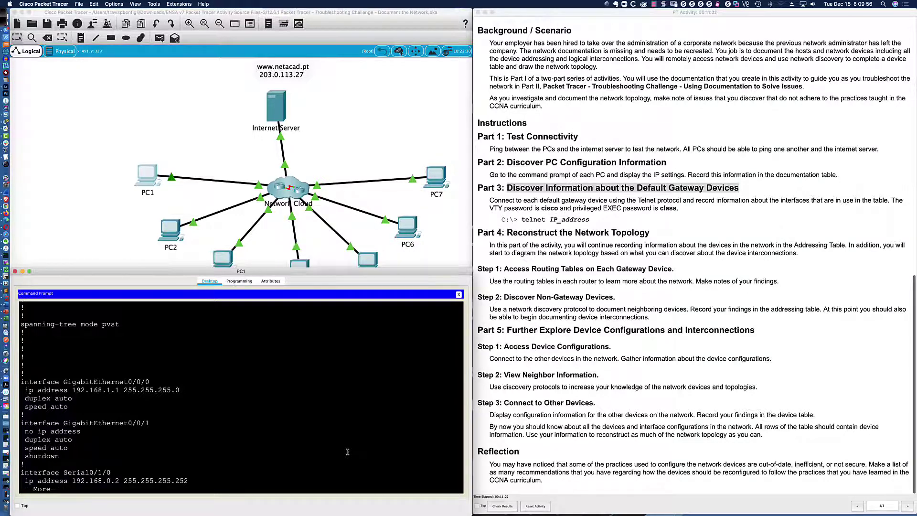
key("Return")
key("Return")
key("Return")
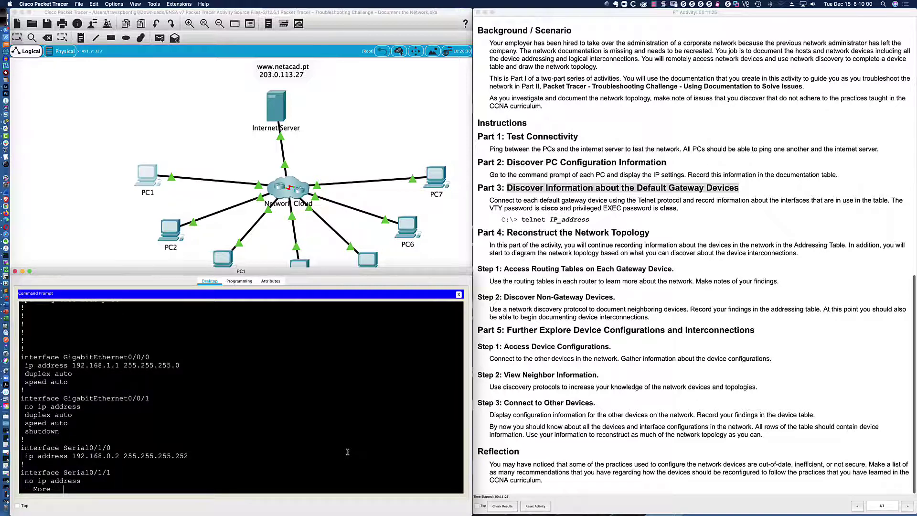
Step: Scroll back to the CDP table and mark SW-B1's local Gig 0/0/0 and remote Gig 0/1
scroll(318, 404, "up", 8)
scroll(317, 403, "up", 10)
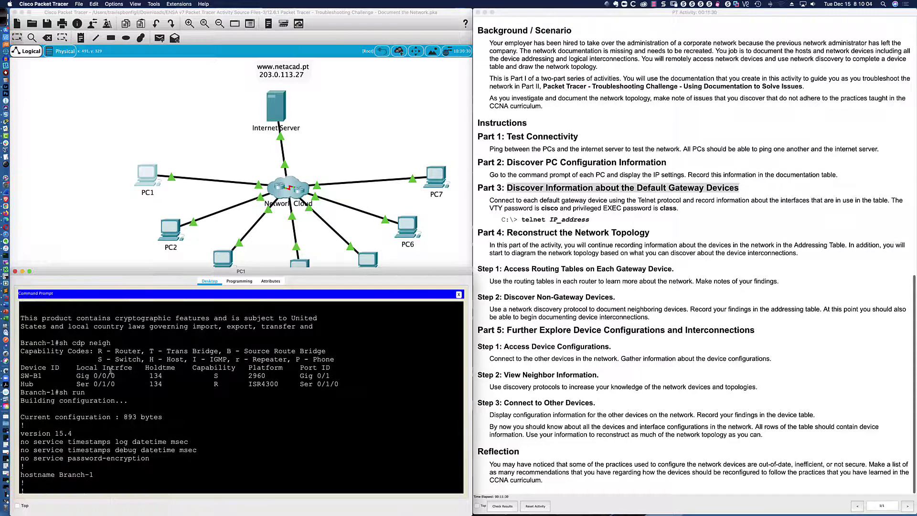
double_click(23, 376)
left_click_drag(34, 376, 117, 376)
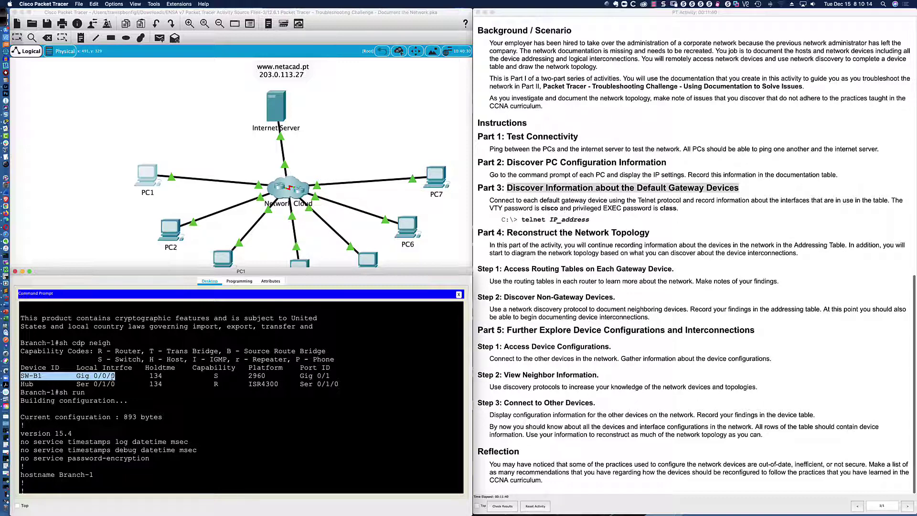
left_click_drag(300, 375, 335, 377)
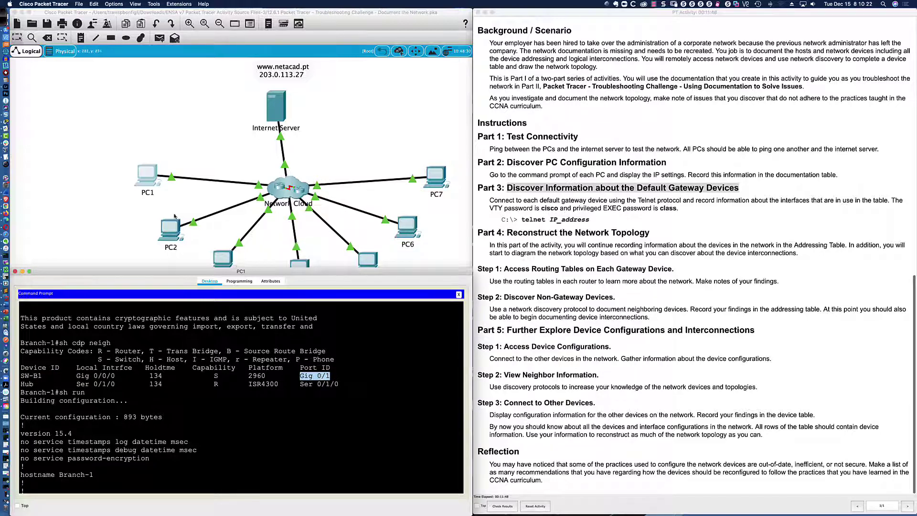
left_click(3, 18)
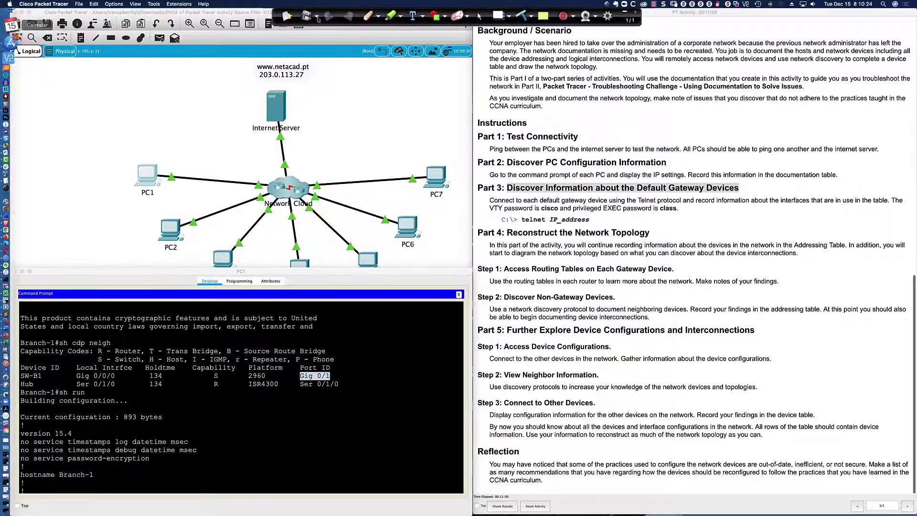
Step: Sketch boxes 1, BR1 and B1 linked toward Hub, with a question mark above B1
left_click(368, 16)
mouse_move(57, 100)
left_mouse_down()
mouse_move(72, 118)
mouse_move(73, 100)
mouse_move(57, 99)
mouse_move(61, 117)
mouse_move(125, 111)
mouse_move(125, 100)
mouse_move(168, 126)
mouse_move(124, 99)
left_mouse_up()
mouse_move(131, 104)
left_mouse_down()
mouse_move(133, 119)
mouse_move(158, 108)
mouse_move(158, 120)
left_mouse_up()
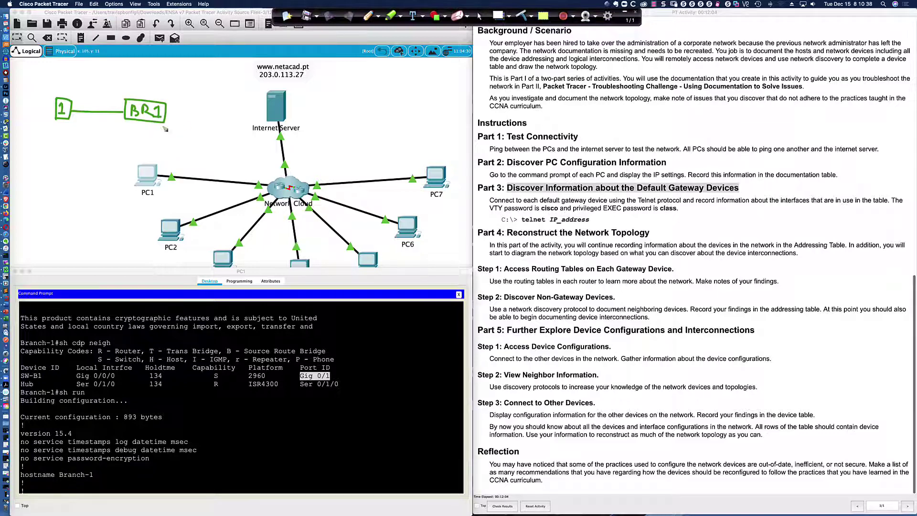
mouse_move(168, 115)
left_mouse_down()
mouse_move(229, 104)
mouse_move(244, 110)
mouse_move(226, 104)
mouse_move(220, 120)
mouse_move(222, 110)
mouse_move(234, 120)
left_mouse_up()
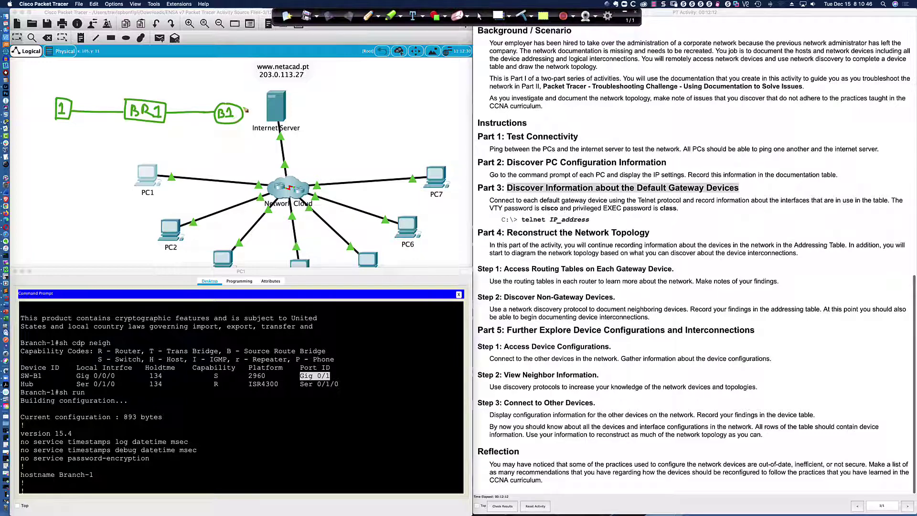
mouse_move(242, 109)
left_mouse_down()
mouse_move(352, 90)
mouse_move(383, 73)
mouse_move(376, 71)
mouse_move(362, 92)
mouse_move(380, 82)
mouse_move(384, 91)
left_mouse_up()
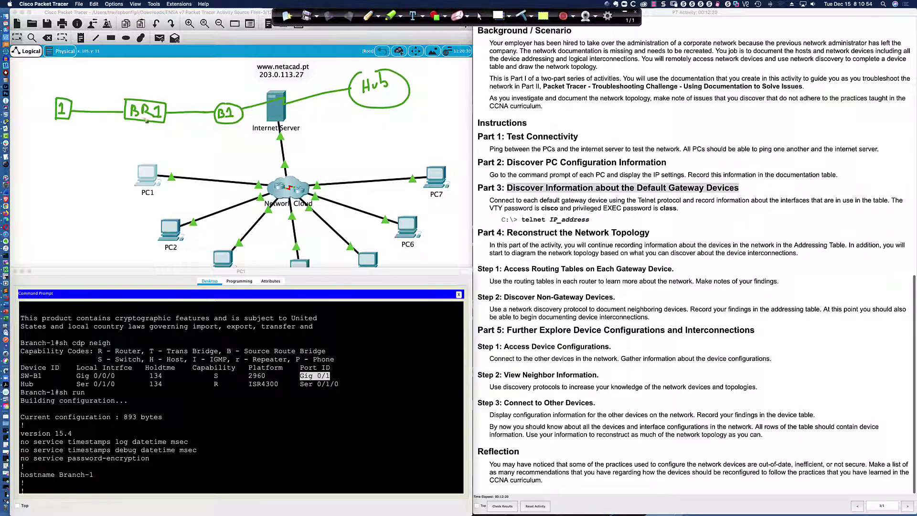
left_click_drag(209, 96, 167, 99)
Step: Circle ports Gig 0/1 and Gig 0/0/0 in the table and draw an arrow from BR1 to B1
mouse_move(313, 375)
left_mouse_down()
mouse_move(305, 371)
mouse_move(335, 372)
mouse_move(288, 363)
left_mouse_up()
mouse_move(111, 372)
left_mouse_down()
mouse_move(74, 377)
mouse_move(122, 381)
mouse_move(114, 369)
left_mouse_up()
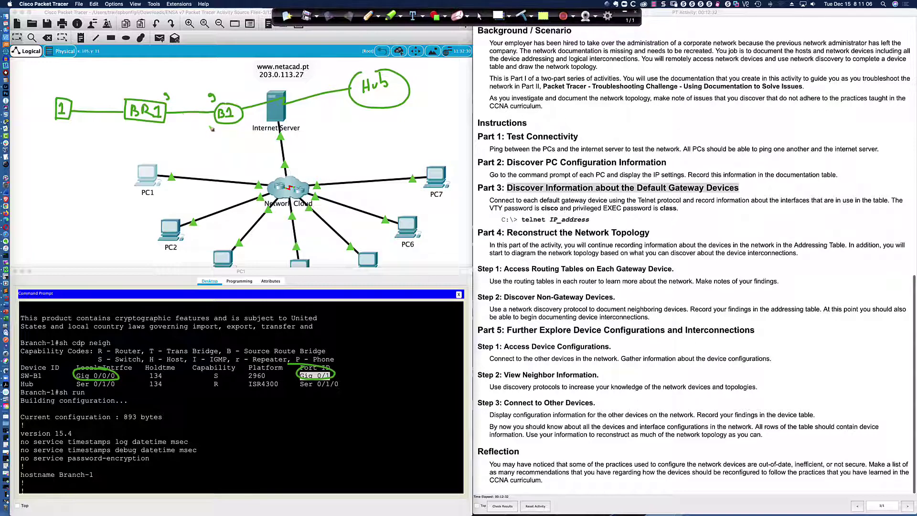
mouse_move(205, 127)
left_mouse_down()
mouse_move(212, 113)
mouse_move(168, 109)
left_mouse_up()
Step: Clear the sketches and page through the rest of Branch-1's configuration
left_click(521, 15)
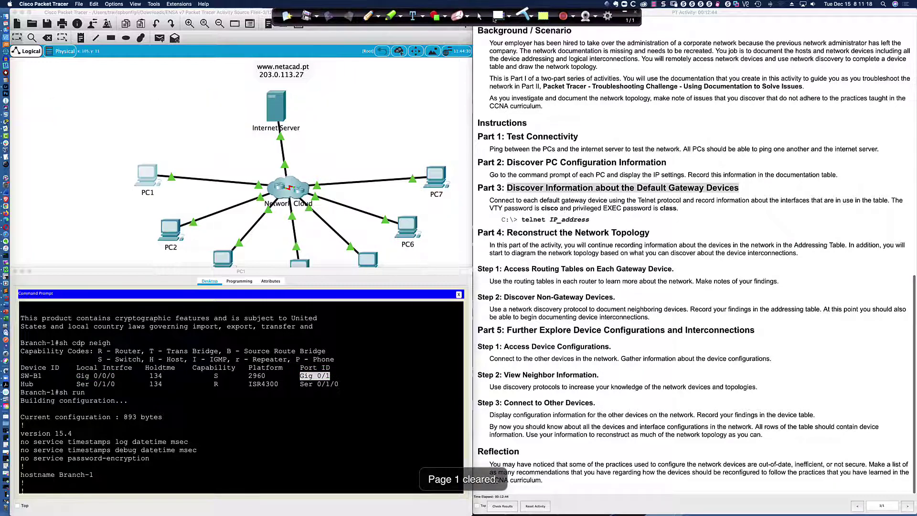
left_click(480, 17)
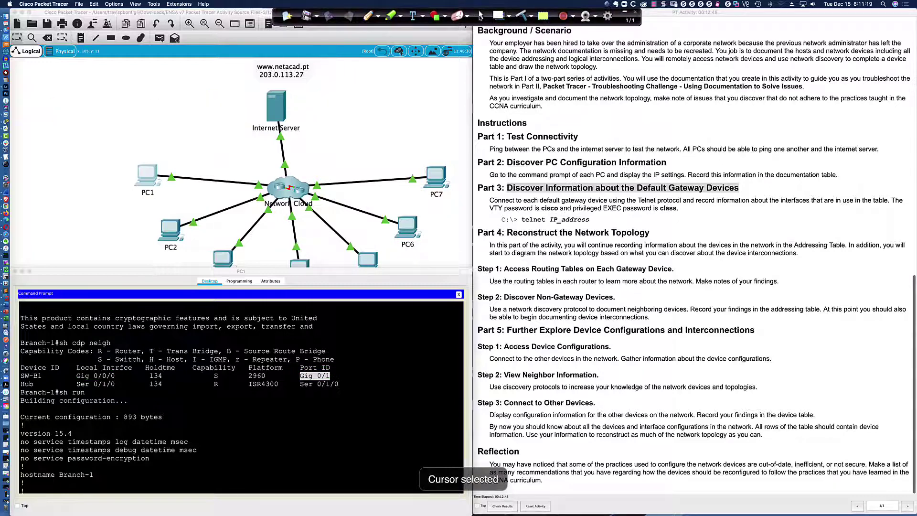
left_click(277, 414)
key("space")
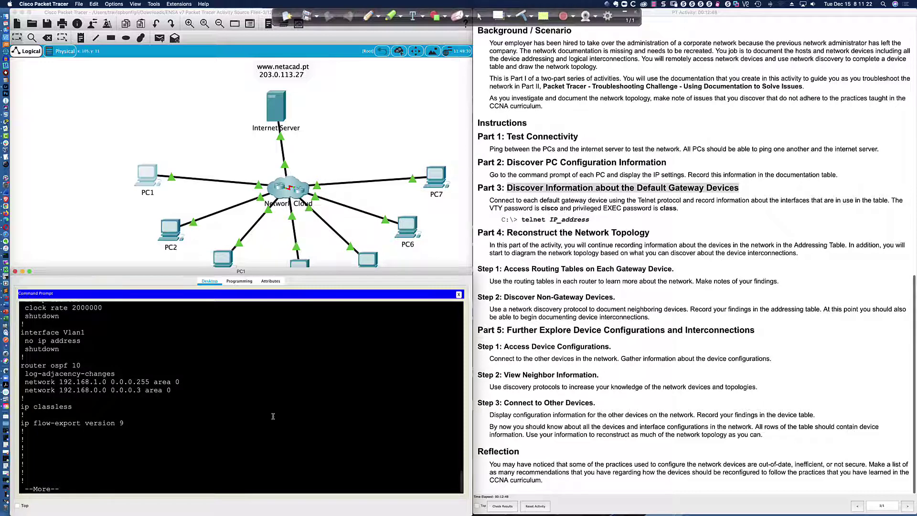
key("space")
Step: Mark the router ospf 10 section and its network 192.168.1.0 statement in area 0
scroll(257, 397, "up", 5)
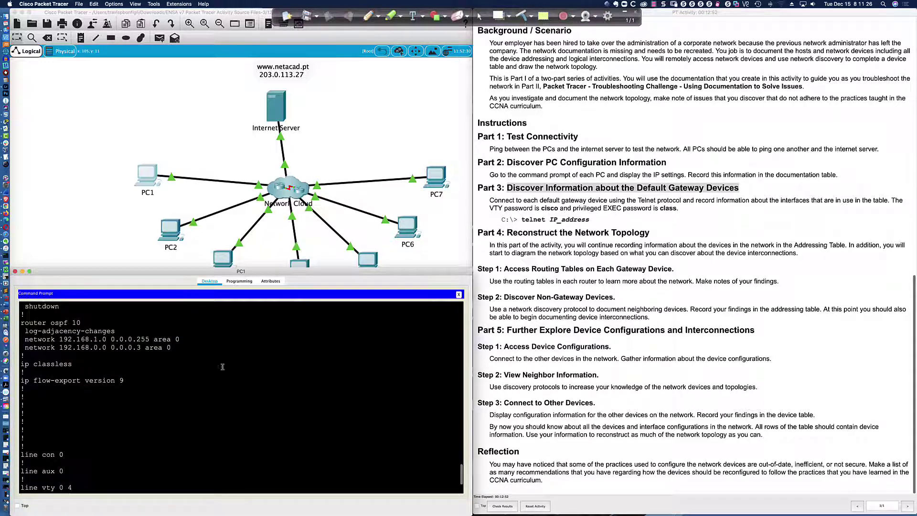
left_click_drag(21, 323, 181, 350)
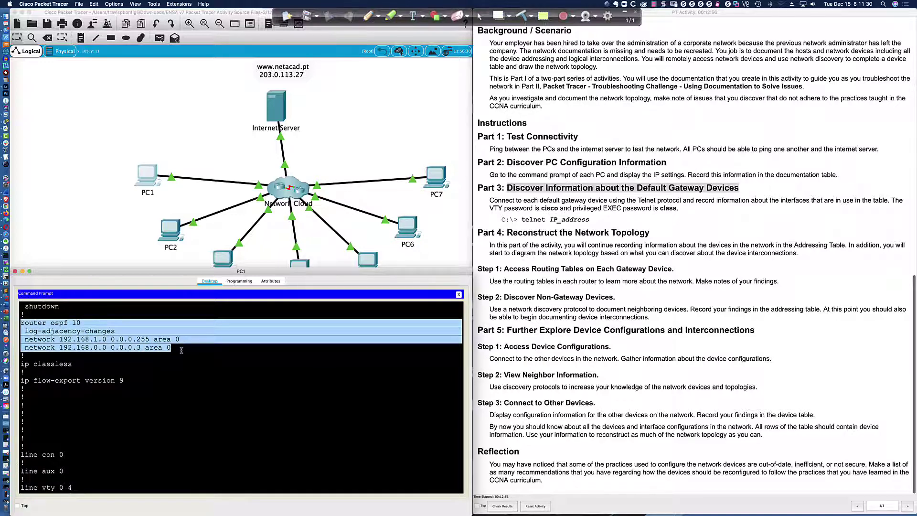
left_click(181, 350)
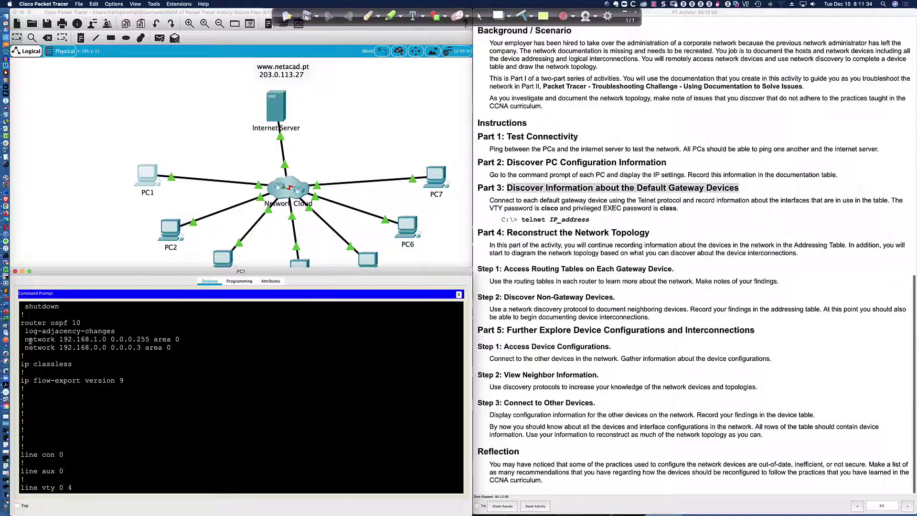
left_click_drag(24, 340, 181, 340)
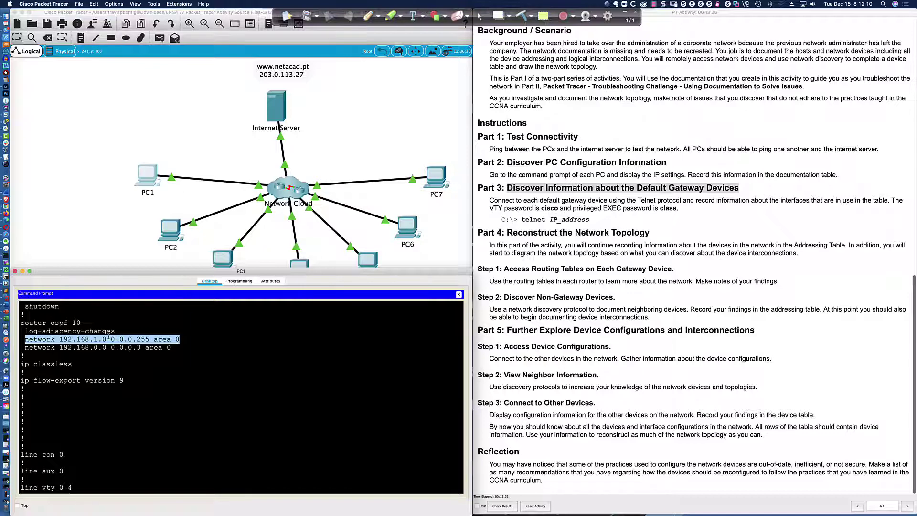
scroll(109, 337, "down", 3)
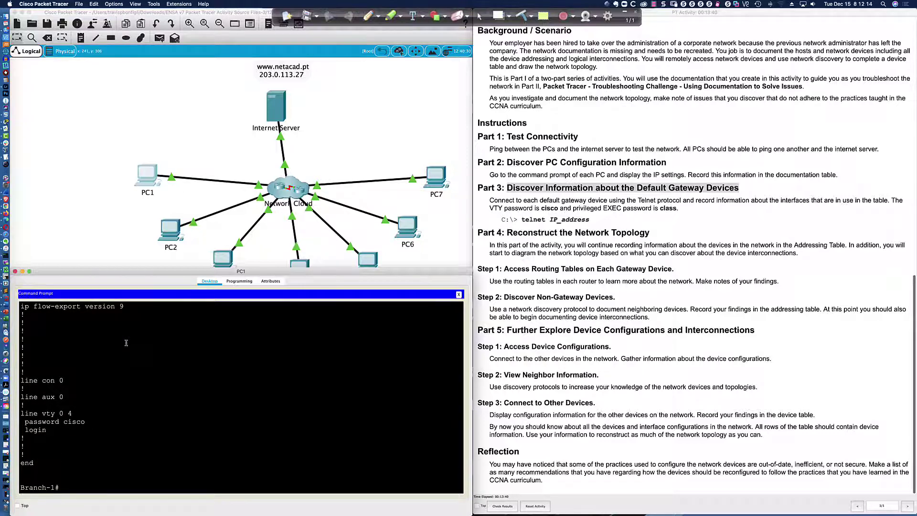
Step: Run sh cdp neigh det on Branch-1 and page through the full neighbor output
key("Return")
key("Return")
key("Return")
type("sh cdp neigh det")
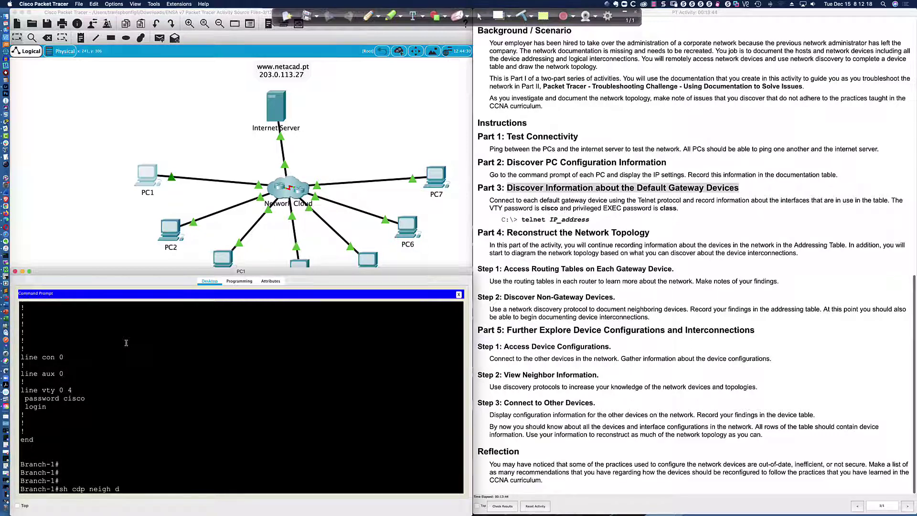
key("Return")
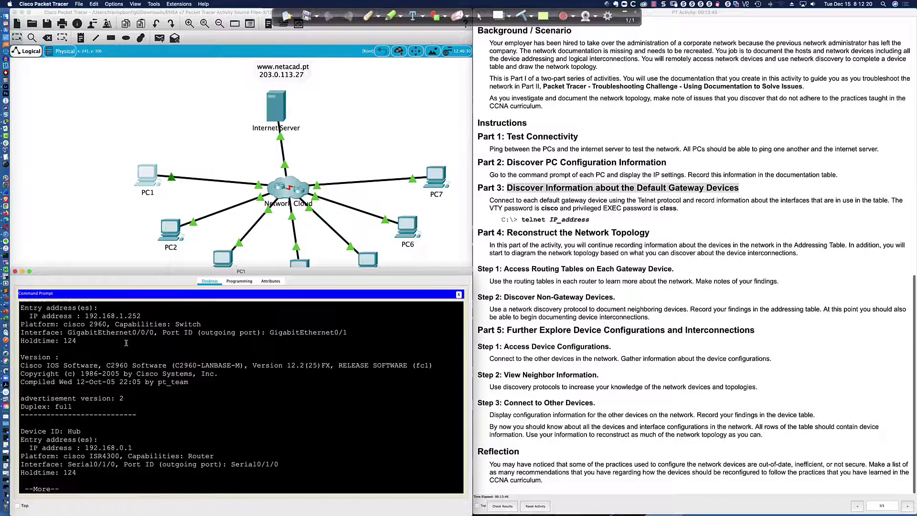
key("space")
scroll(122, 338, "up", 10)
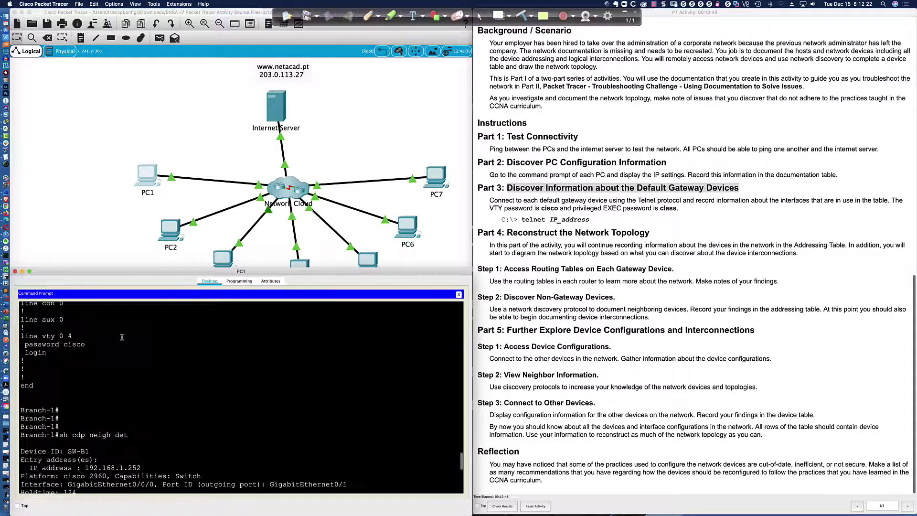
scroll(120, 333, "down", 1)
Step: Highlight SW-B1's address 192.168.1.252 and the Hub neighbor entry at 192.168.0.1 on Serial0/1/0
left_click_drag(64, 339, 203, 364)
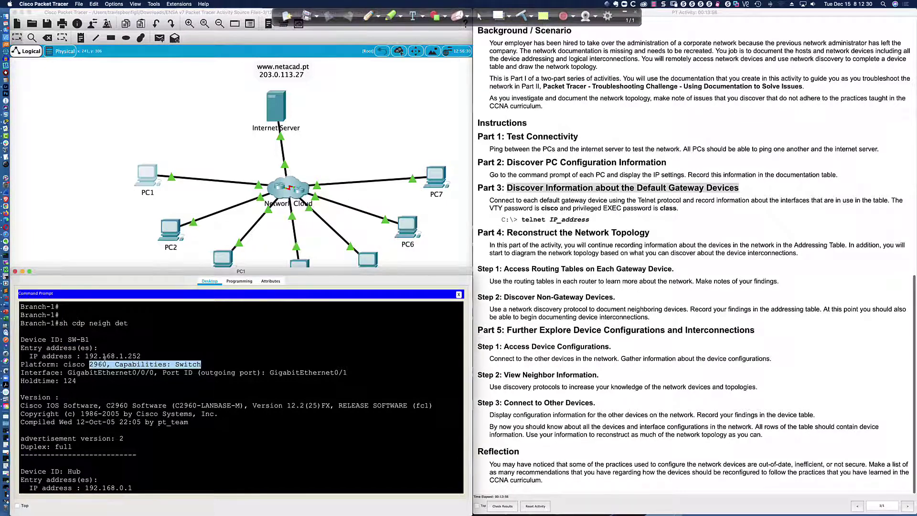
left_click_drag(84, 355, 141, 356)
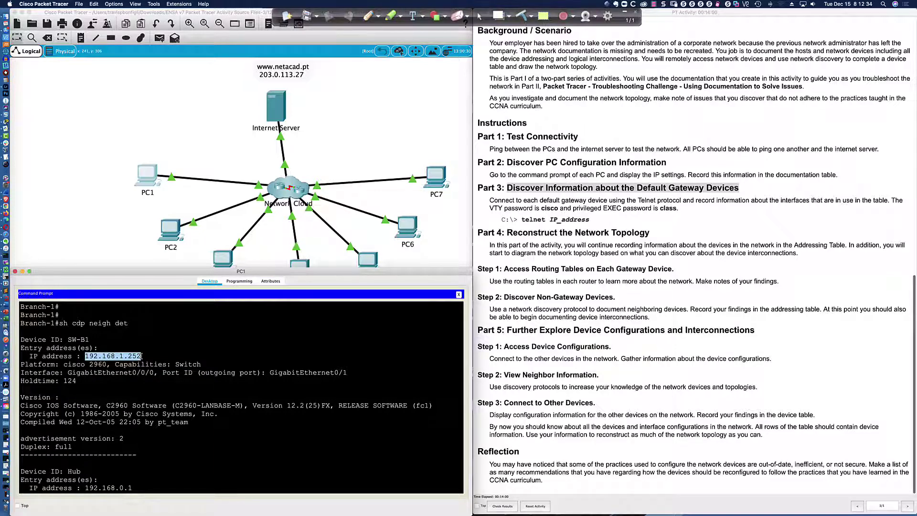
scroll(202, 376, "down", 5)
scroll(88, 371, "down", 3)
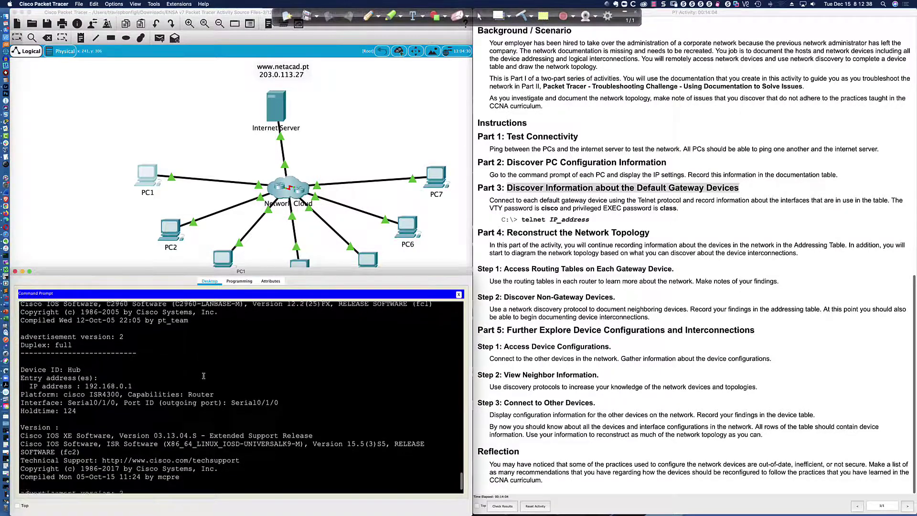
left_click_drag(64, 339, 280, 371)
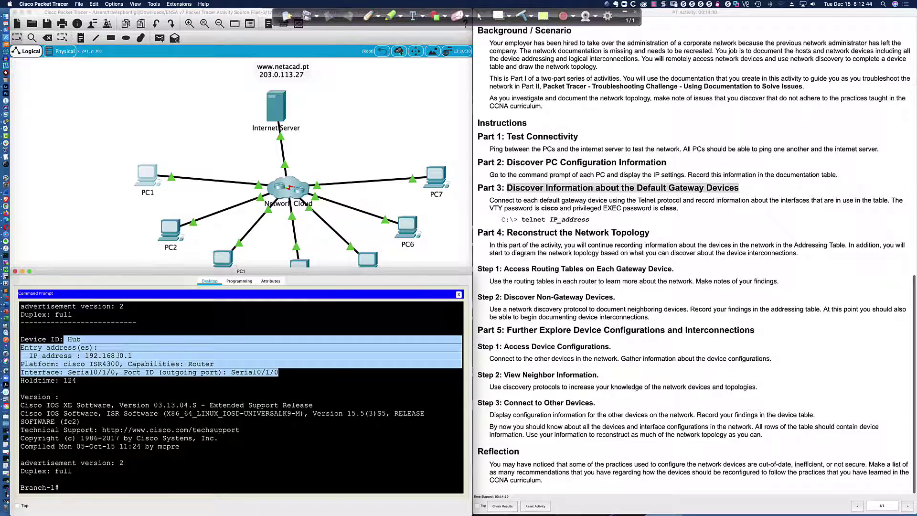
scroll(102, 398, "up", 5)
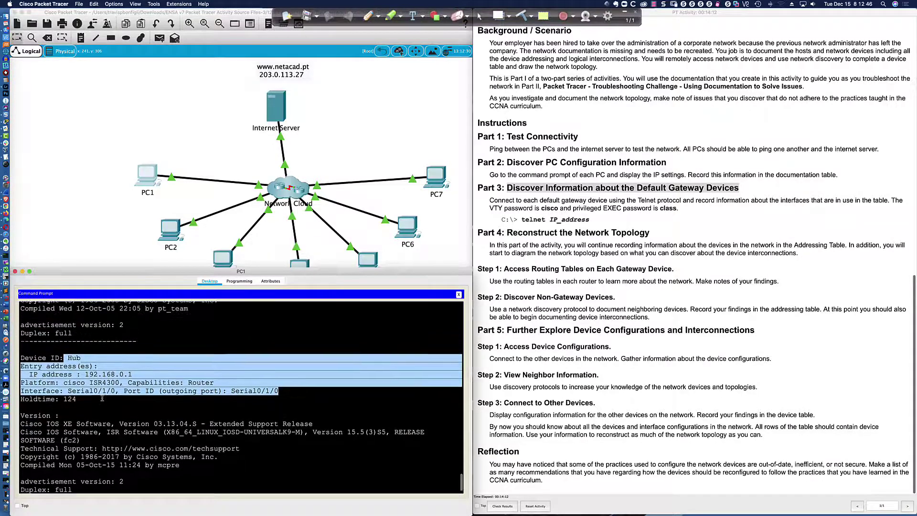
scroll(103, 398, "up", 2)
left_click(102, 398)
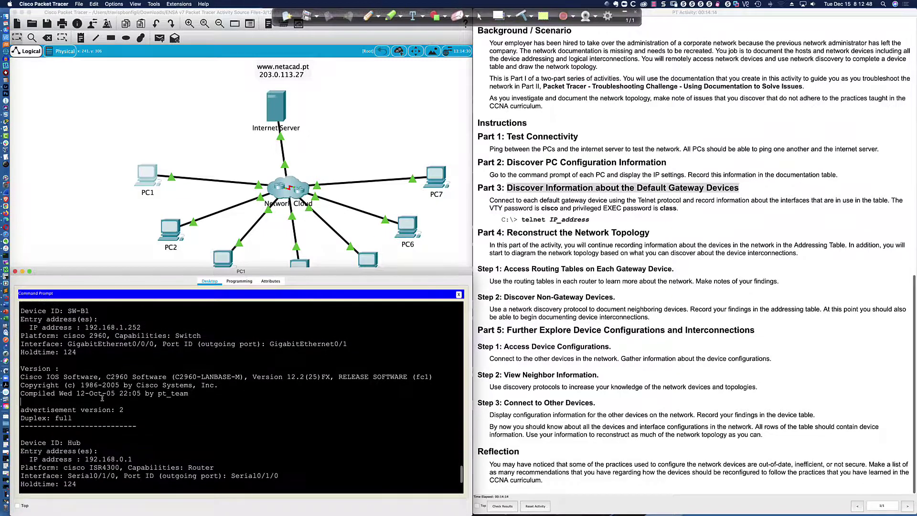
scroll(102, 398, "down", 7)
Step: Telnet to 192.168.1.252, log in with the VTY password, and enable with the enable password to reach SW-B1#
type("te")
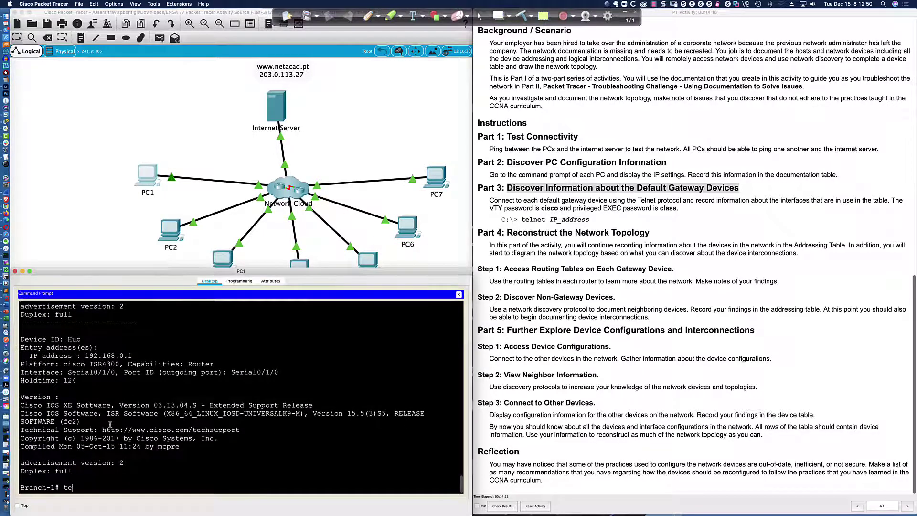
type("lnet 192.168.1.252")
key("Return")
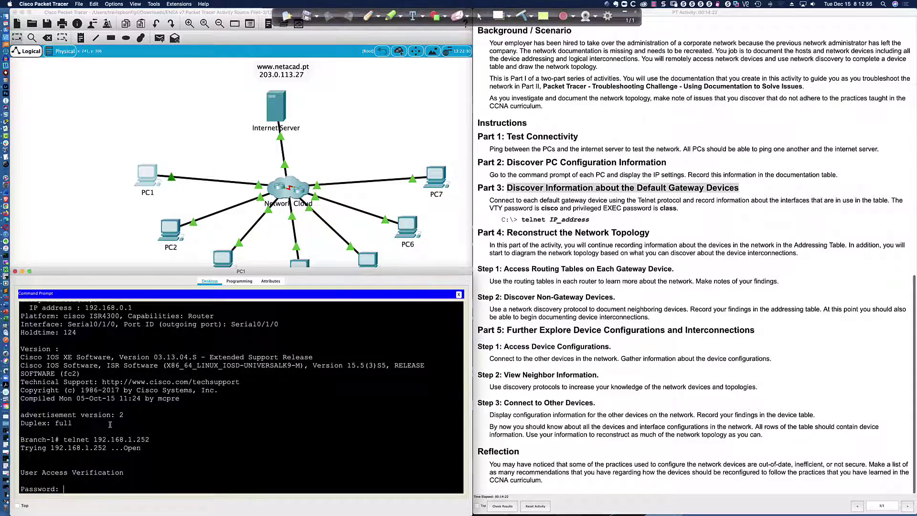
type("cisco")
key("Return")
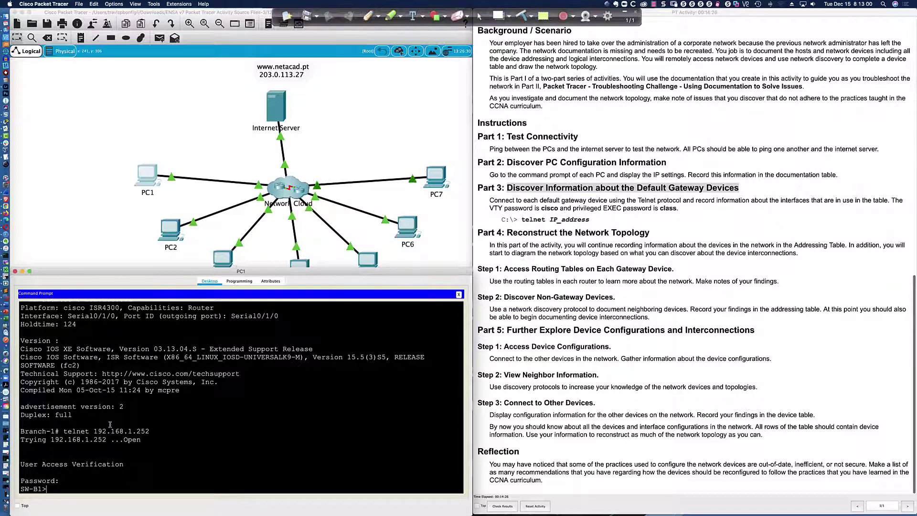
type("en")
key("Return")
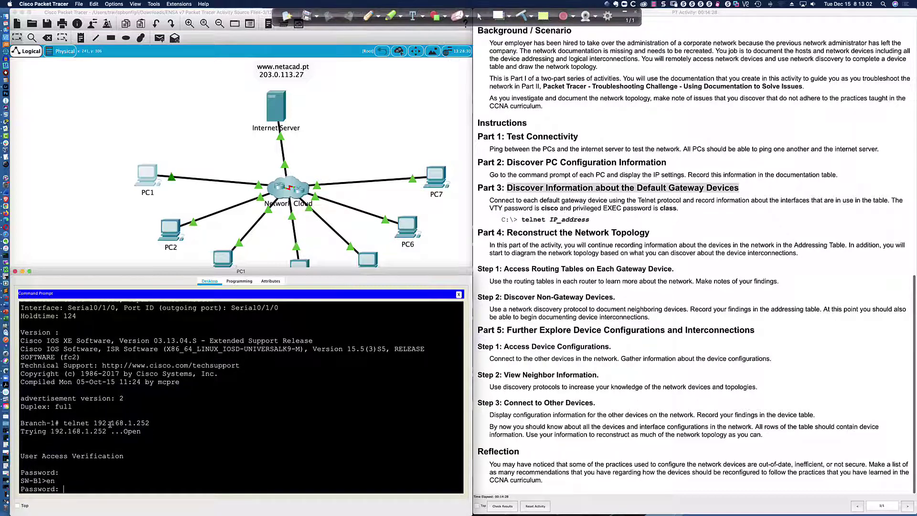
type("class")
key("Return")
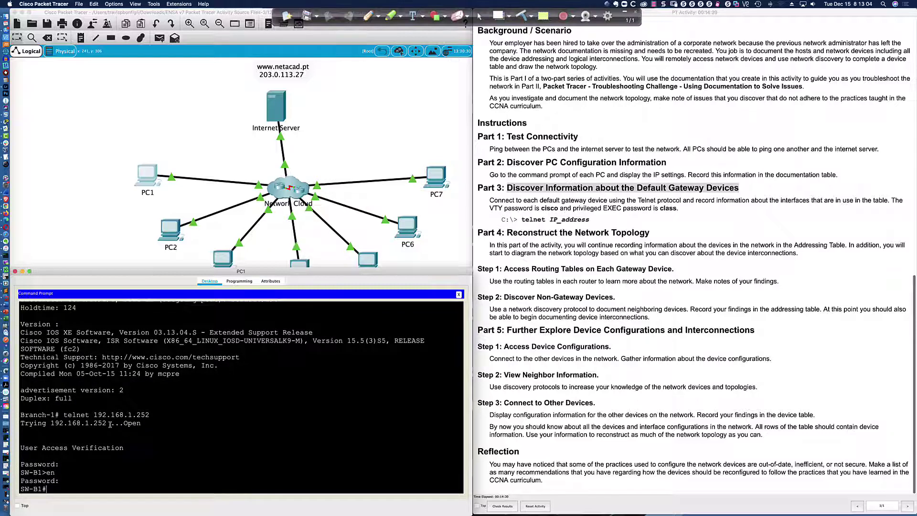
key("Return")
key("Return")
key("Return")
key("Return")
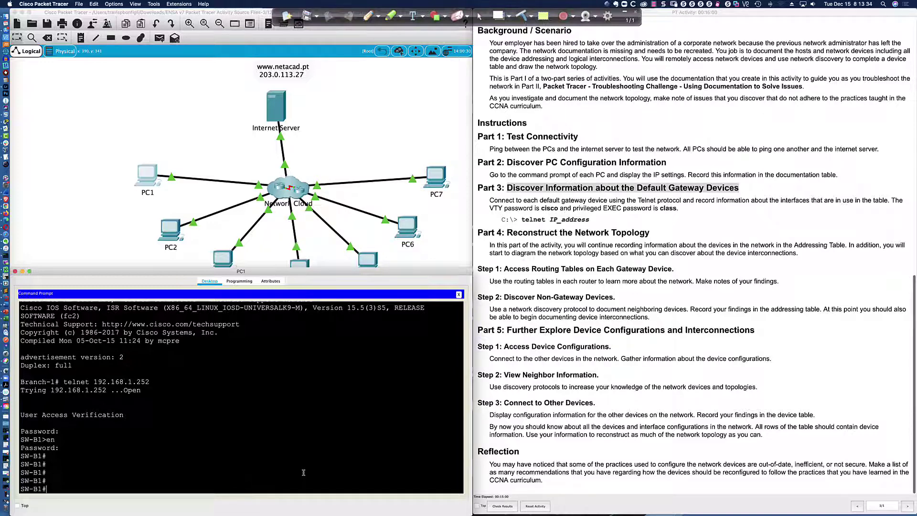
Step: Run sh ip int bri on SW-B1 and highlight the FastEthernet0/1 row
type("sh ip int bri")
key("Return")
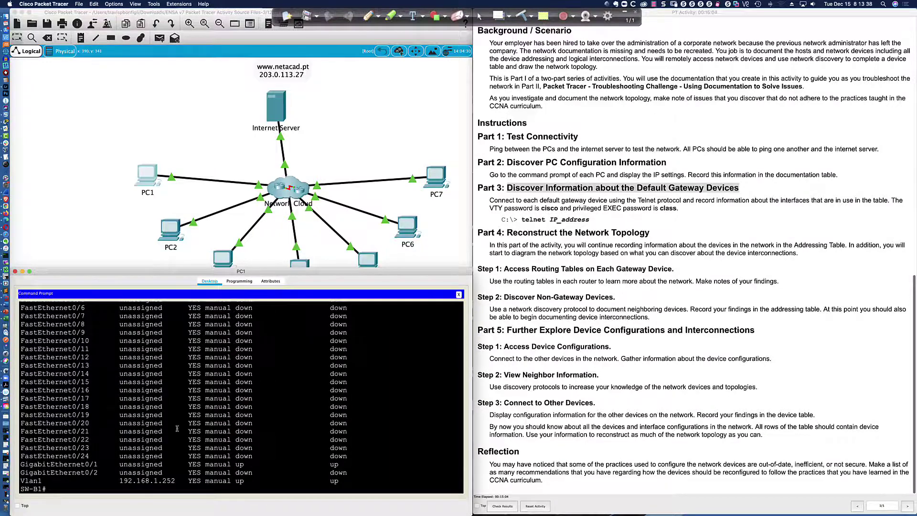
scroll(163, 422, "up", 5)
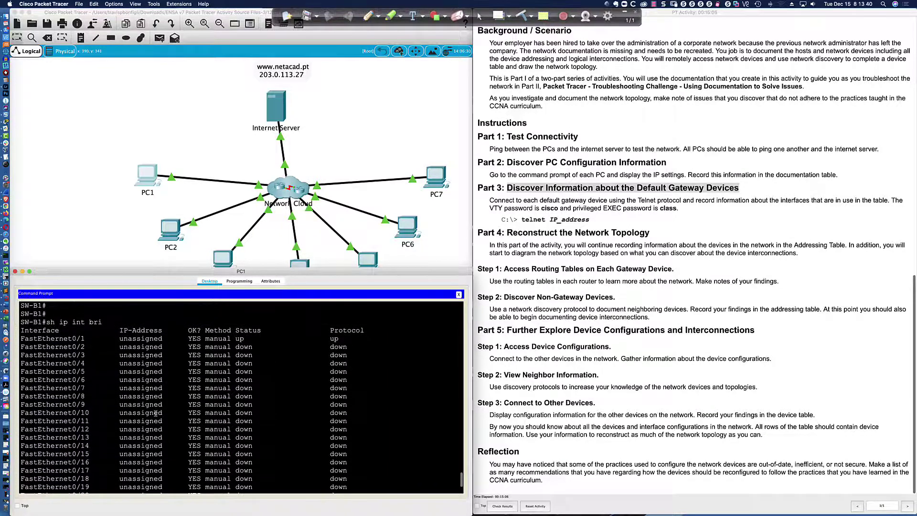
left_click_drag(20, 338, 353, 339)
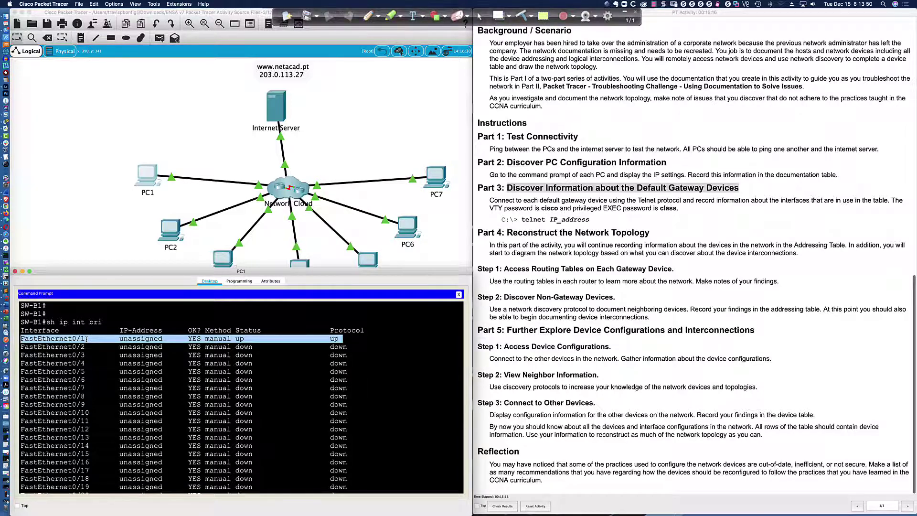
left_click(87, 339)
Step: Highlight GigabitEthernet0/1's up/up row and FastEthernet0/1's status, then clear the marks
scroll(86, 338, "down", 3)
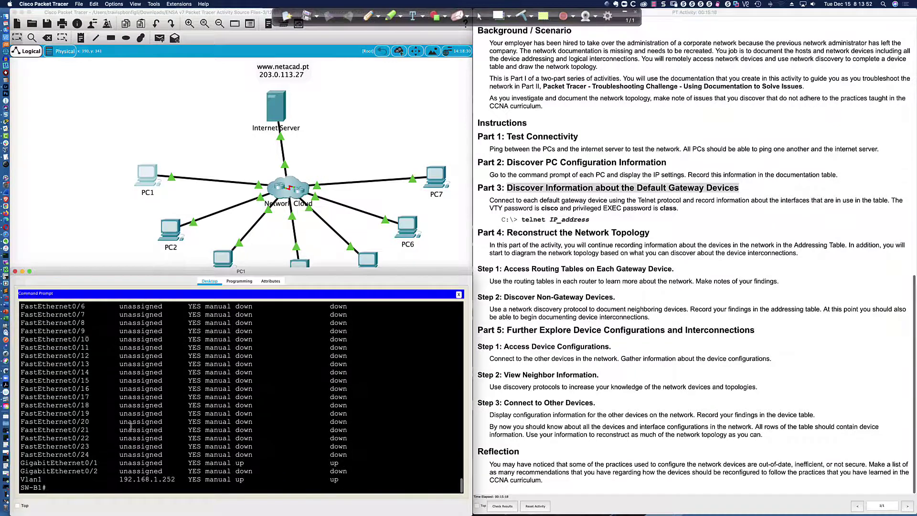
left_click_drag(19, 463, 354, 467)
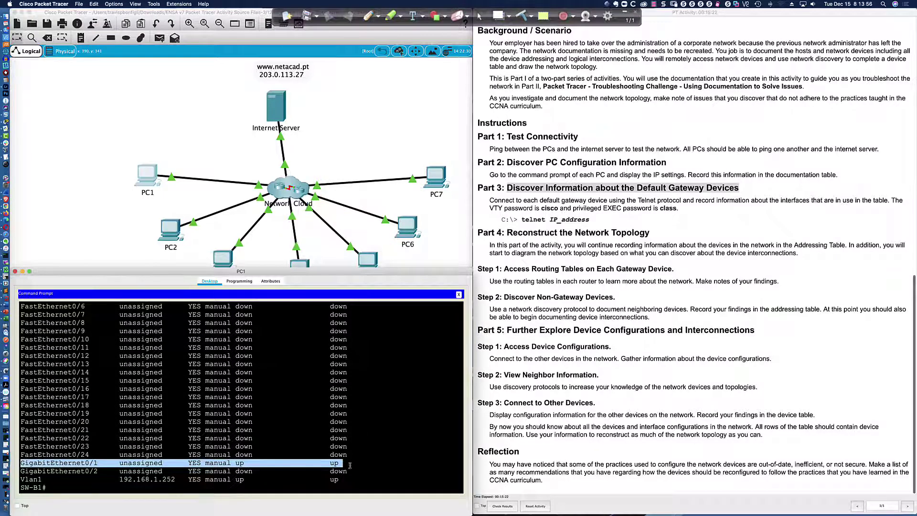
scroll(181, 416, "up", 3)
scroll(181, 416, "down", 1)
scroll(181, 416, "down", 1)
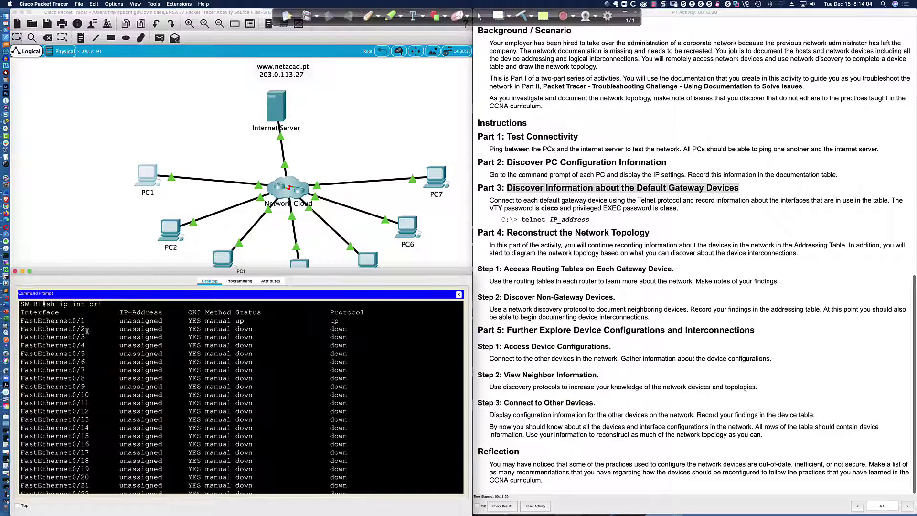
left_click_drag(223, 321, 341, 322)
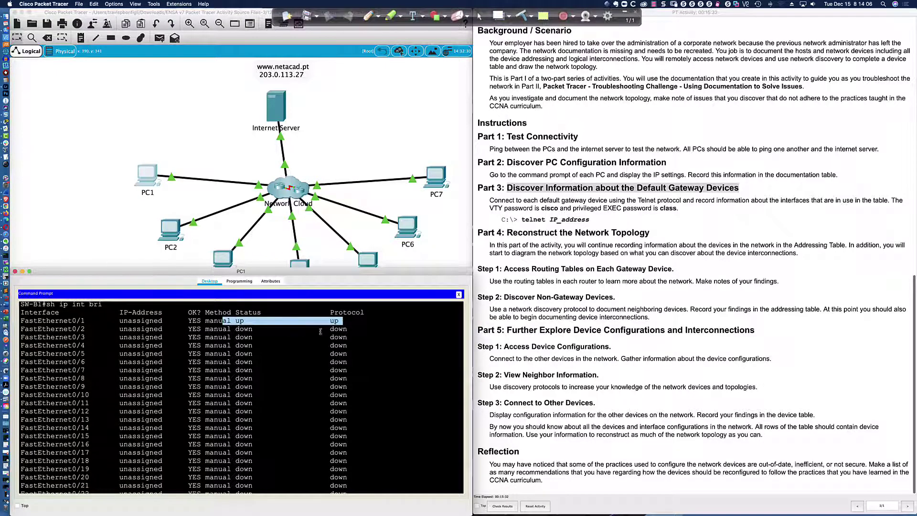
scroll(211, 376, "down", 3)
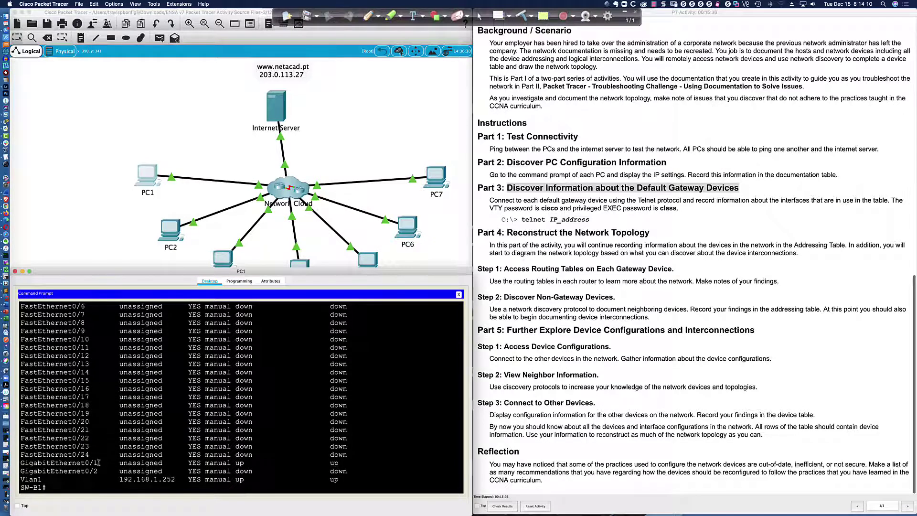
left_click_drag(58, 463, 345, 462)
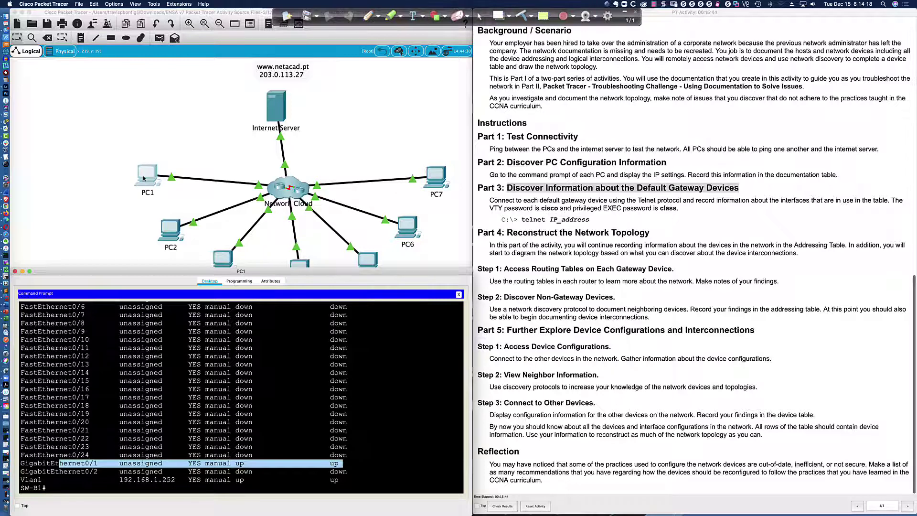
scroll(170, 317, "up", 3)
scroll(170, 317, "up", 2)
scroll(201, 363, "down", 10)
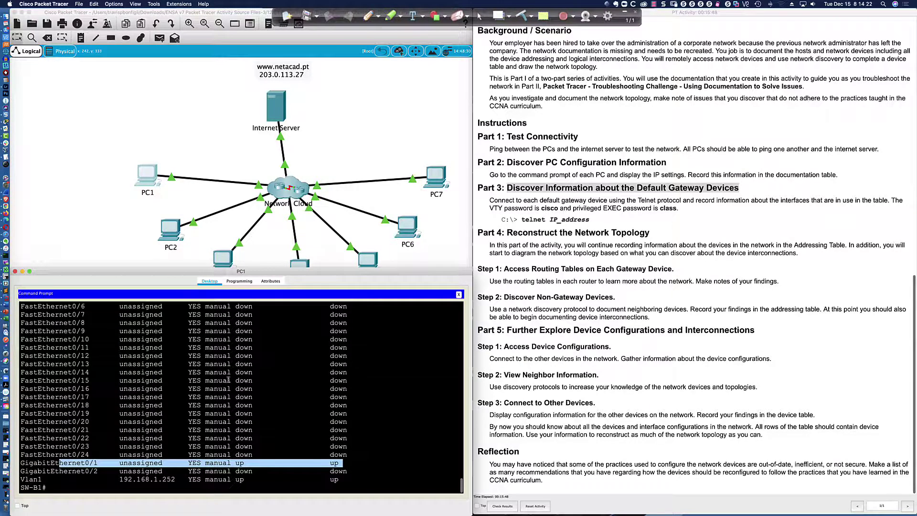
left_click(244, 489)
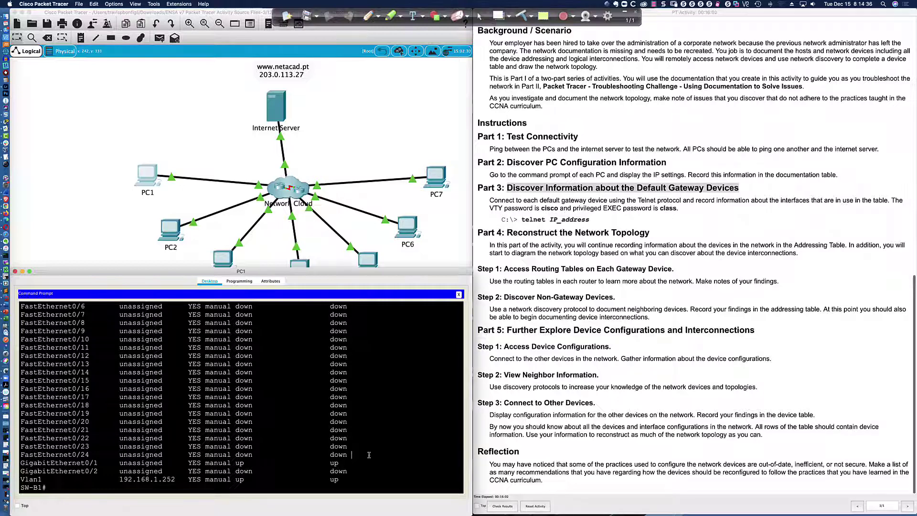
Step: Run sh run on SW-B1 and page through the whole running configuration
type("sh run")
key("Return")
key("Return")
key("Return")
key("Return")
key("Return")
key("Return")
key("Return")
key("Return")
key("Return")
key("Return")
key("Return")
key("Return")
key("Return")
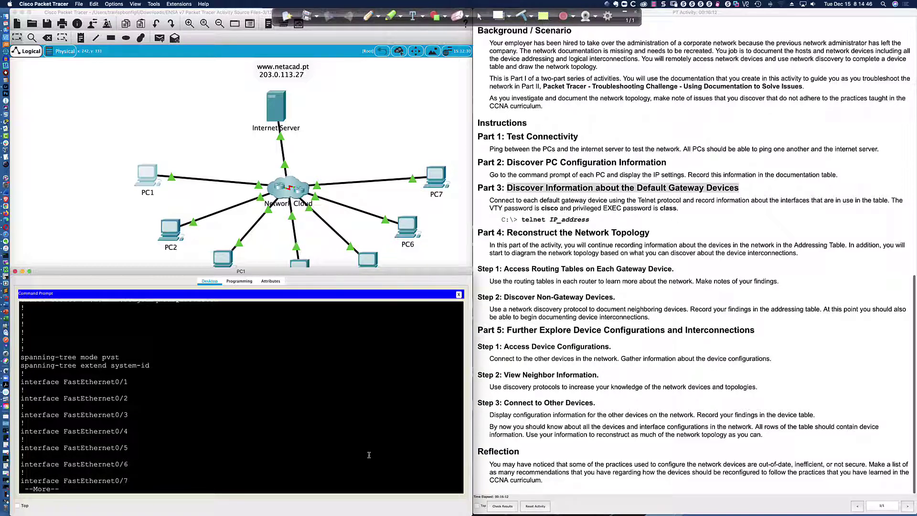
key("Return")
key("Return")
key("Return")
key("Return")
key("Return")
key("Return")
key("Return")
key("Return")
key("Return")
key("Return")
key("Return")
key("Return")
key("Return")
key("Return")
key("Return")
key("Return")
key("Return")
key("Return")
key("Return")
key("Return")
key("Return")
key("Return")
key("Return")
key("Return")
key("Return")
key("Return")
key("Return")
key("Return")
key("Return")
key("Return")
key("Return")
key("Return")
key("Return")
key("Return")
key("Return")
key("Return")
key("Return")
key("Return")
key("Return")
key("Return")
key("Return")
key("Return")
key("Return")
key("Return")
key("Return")
key("Return")
key("Return")
key("Return")
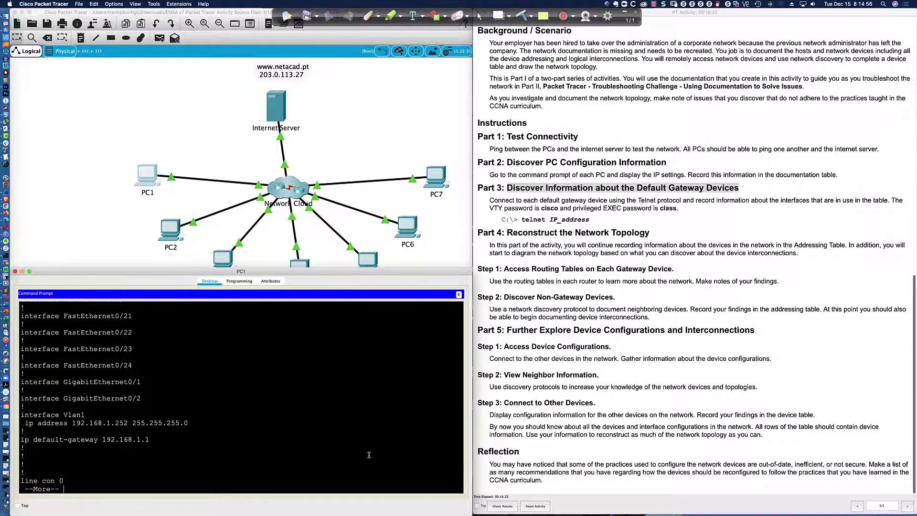
key("Return")
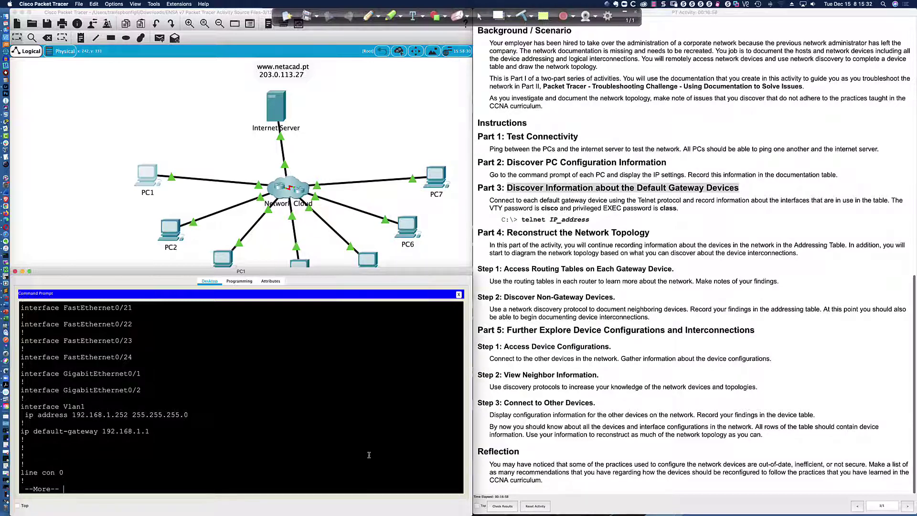
key("space")
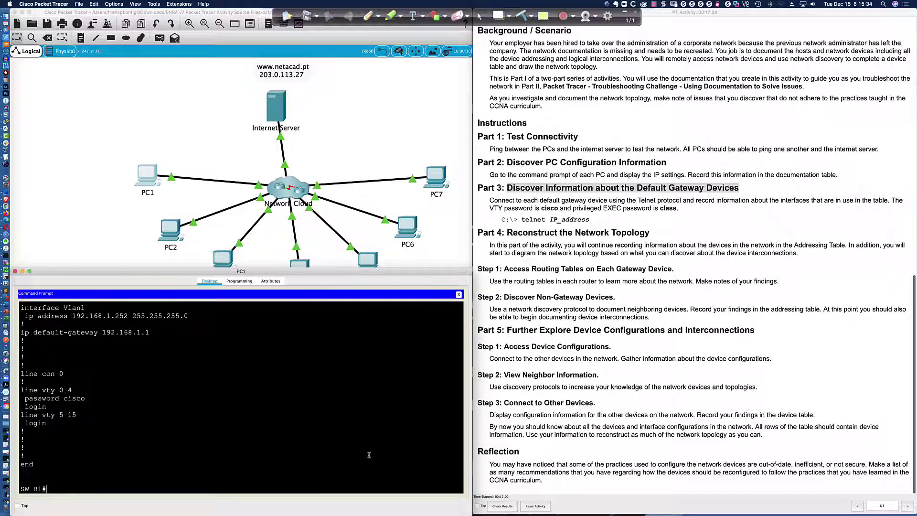
Step: Highlight the Vlan1 address 192.168.1.252 255.255.255.0 and the line vty 0 4 password settings
left_click_drag(76, 316, 172, 317)
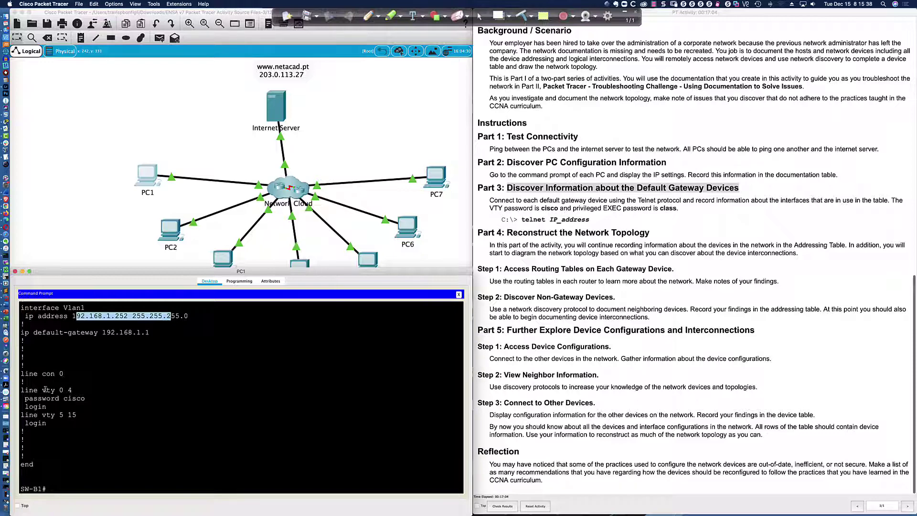
left_click_drag(25, 390, 105, 409)
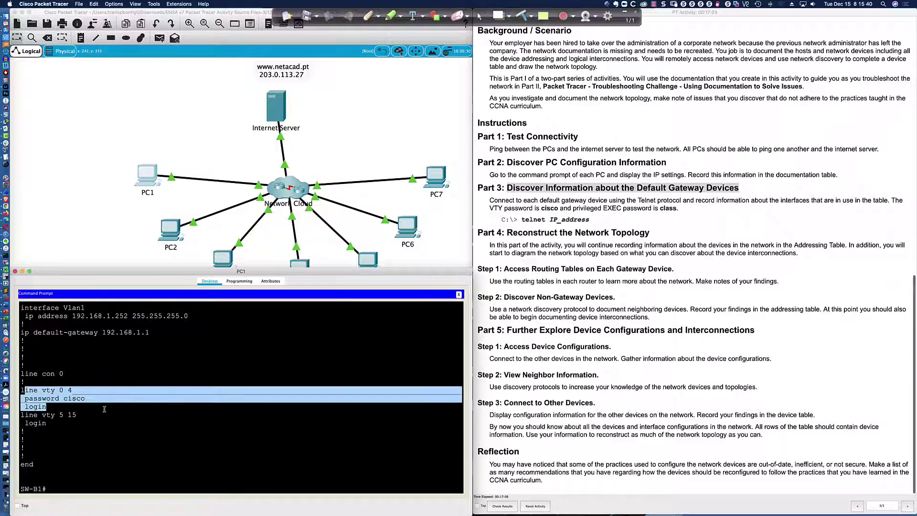
left_click(104, 409)
scroll(104, 409, "up", 3)
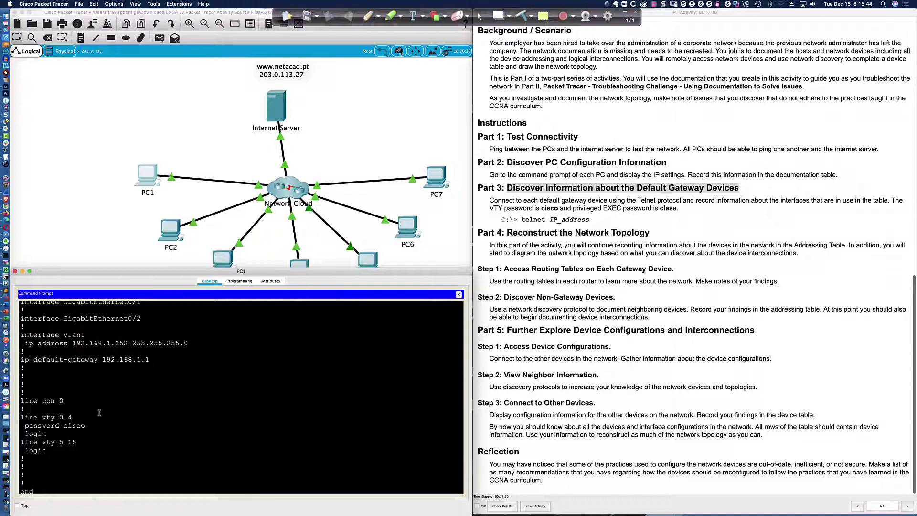
left_click_drag(86, 425, 59, 426)
left_click(93, 425)
scroll(94, 424, "up", 10)
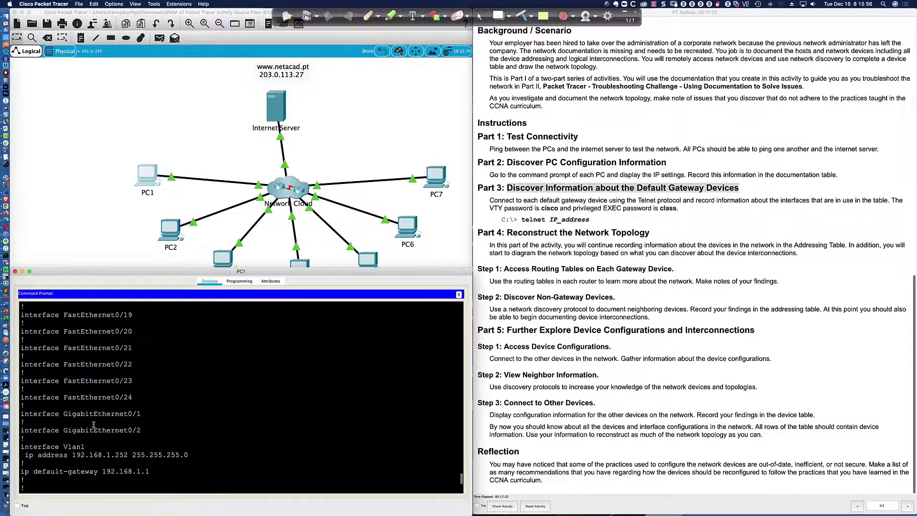
scroll(93, 425, "up", 10)
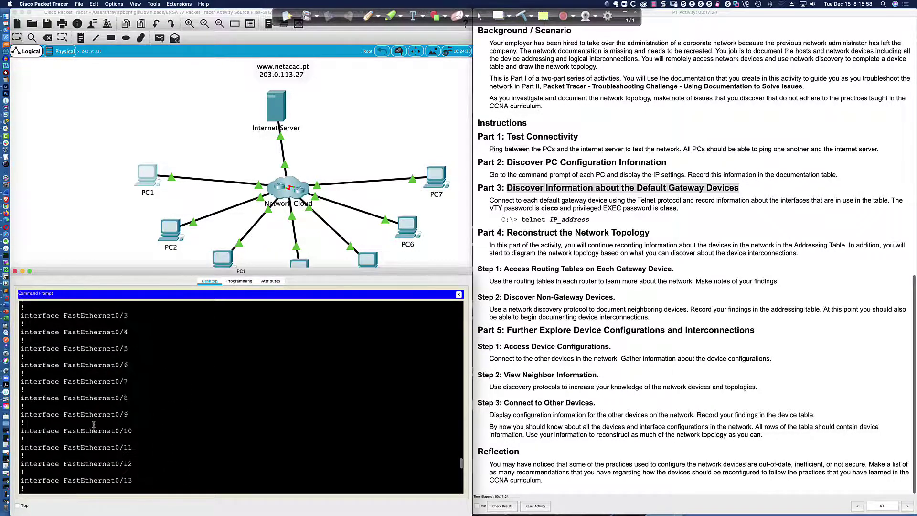
scroll(93, 424, "up", 4)
scroll(93, 425, "down", 15)
scroll(94, 425, "down", 6)
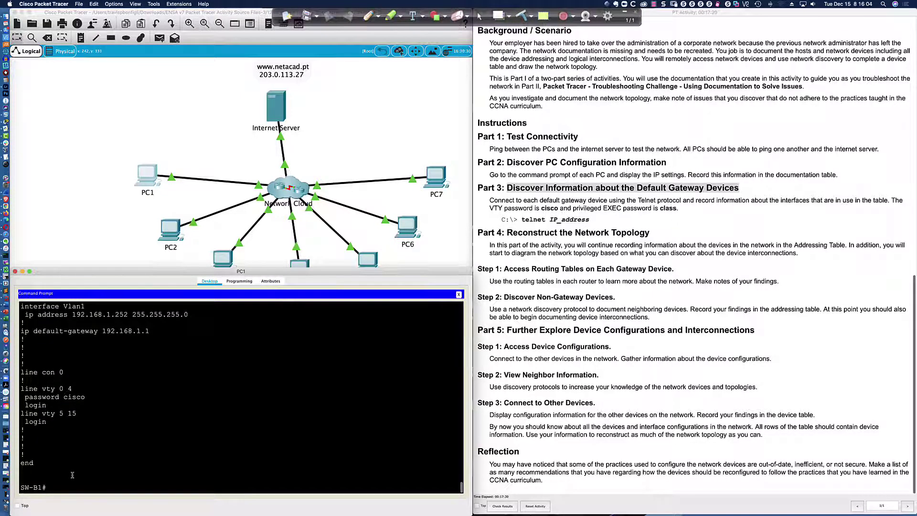
Step: Run sh vlan on SW-B1 and highlight VLAN 1's ports Fa0/1–Fa0/24 and Gig0/1–Gig0/2
key("Return")
key("Return")
type("sh vlan")
key("Return")
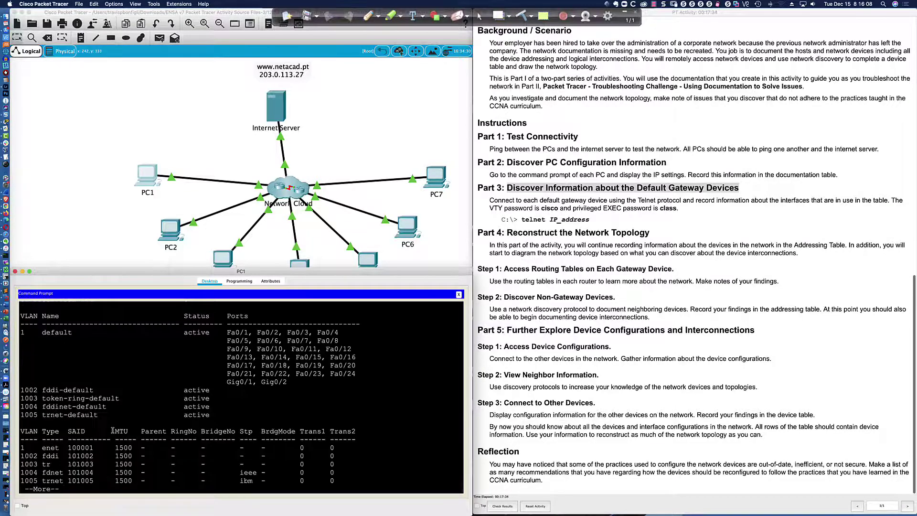
left_click_drag(20, 328, 307, 378)
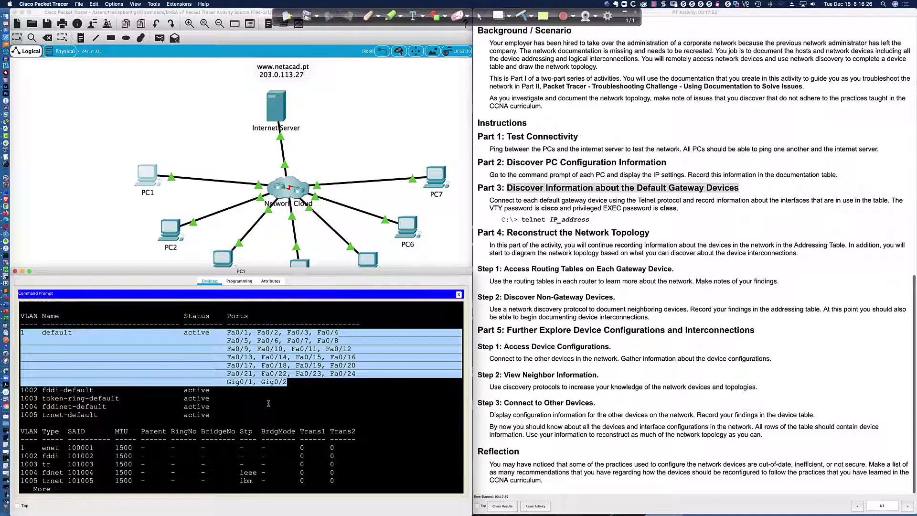
left_click(301, 403)
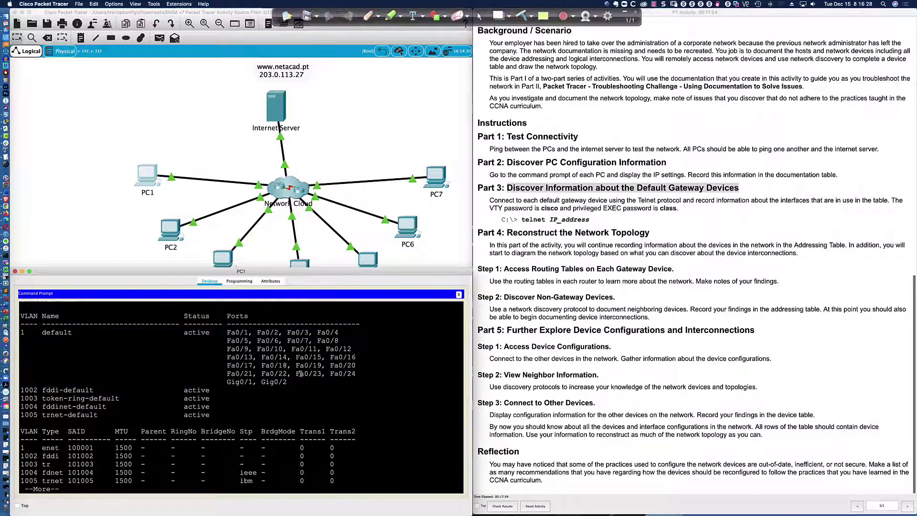
left_click(378, 16)
left_click(379, 31)
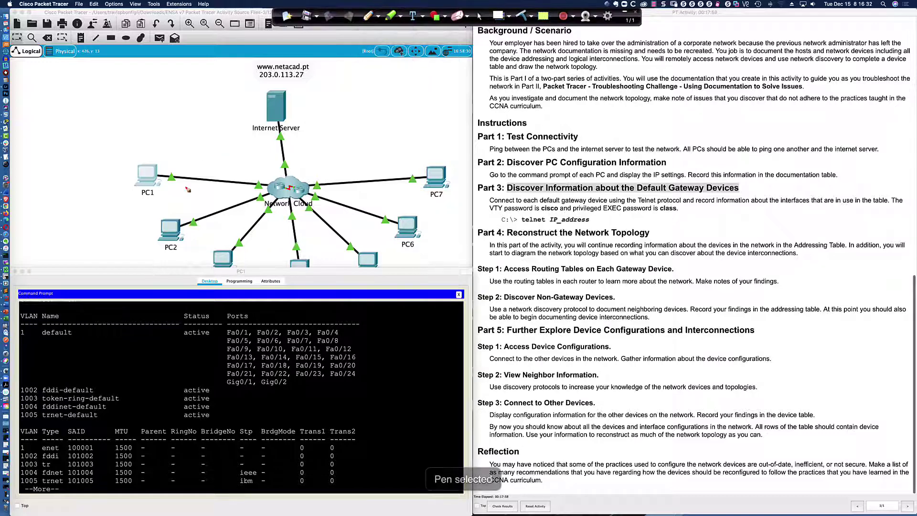
mouse_move(192, 168)
left_mouse_down()
mouse_move(192, 195)
mouse_move(214, 170)
mouse_move(191, 168)
mouse_move(247, 184)
mouse_move(201, 179)
mouse_move(201, 191)
mouse_move(210, 191)
left_mouse_up()
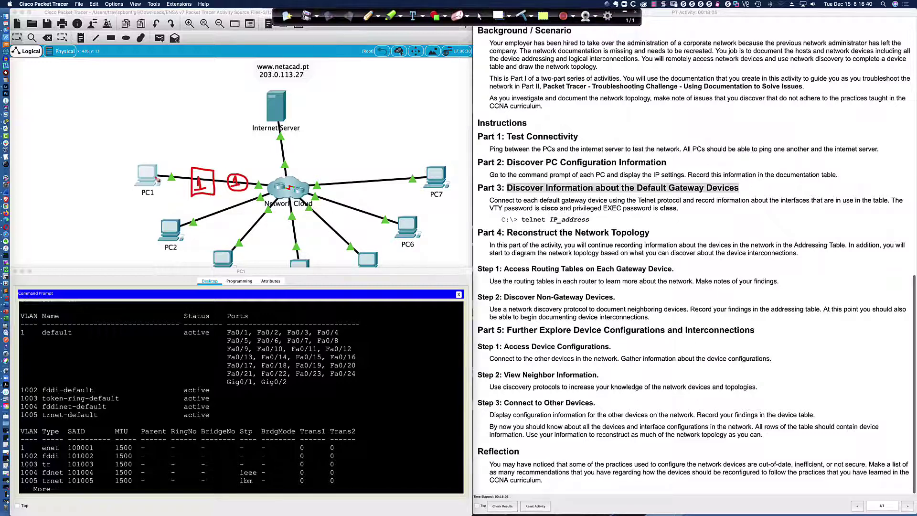
left_click_drag(155, 176, 194, 180)
mouse_move(196, 151)
left_mouse_down()
mouse_move(208, 150)
mouse_move(208, 163)
left_mouse_up()
mouse_move(247, 182)
left_mouse_down()
mouse_move(284, 186)
mouse_move(291, 179)
mouse_move(301, 191)
mouse_move(286, 180)
mouse_move(290, 190)
left_mouse_up()
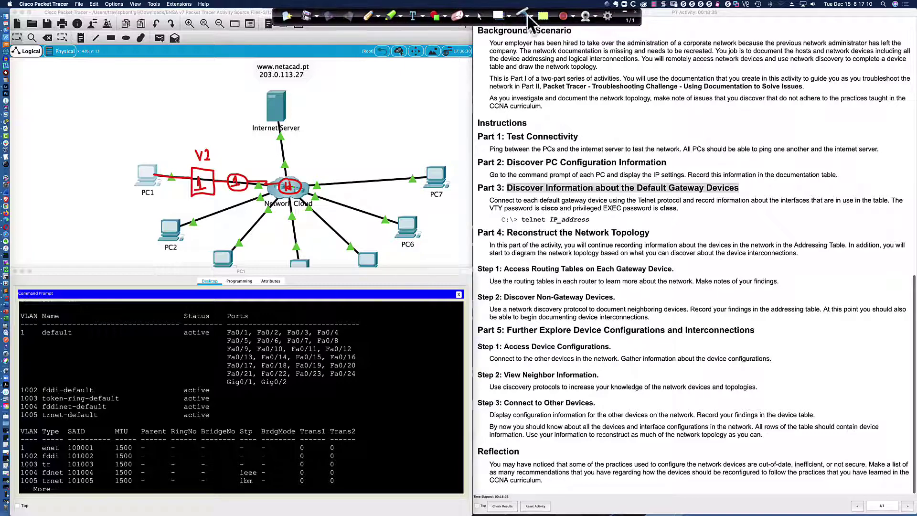
left_click(479, 16)
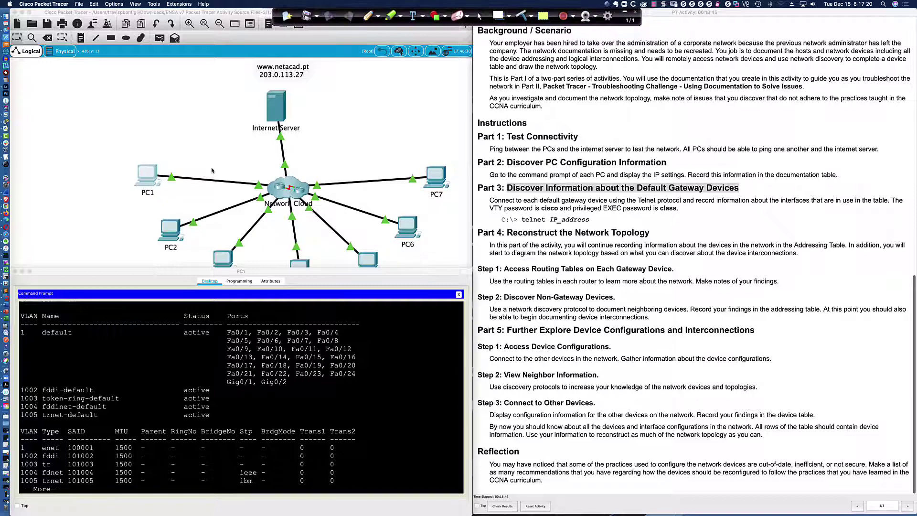
Step: Scroll the activity instructions to bring the Addressing Table into view
scroll(600, 165, "up", 15)
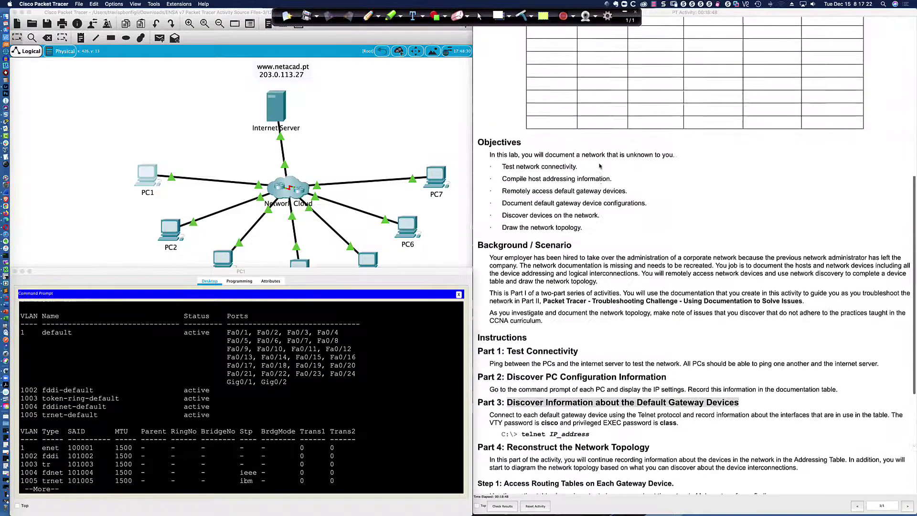
scroll(547, 188, "down", 1)
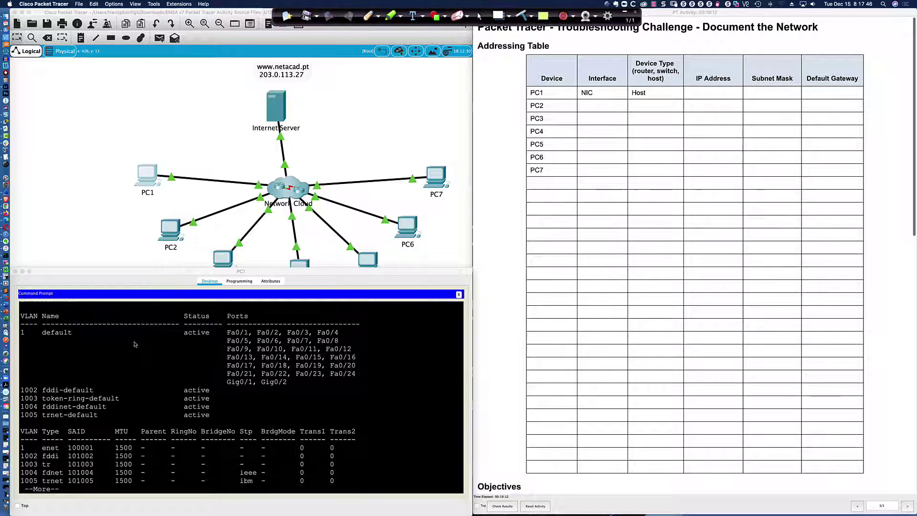
scroll(136, 343, "down", 1)
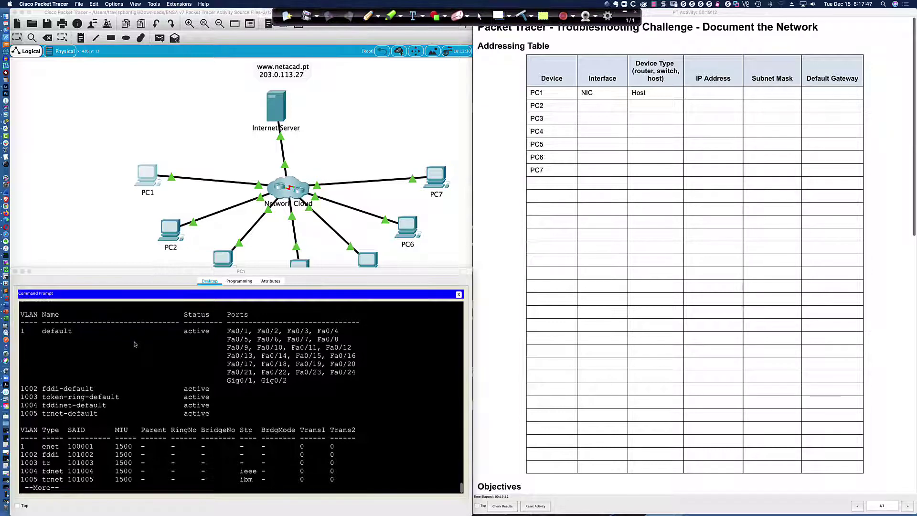
Step: In global config on SW-B1, set interface fa0/1 to switchport mode access
left_click(167, 456)
key("space")
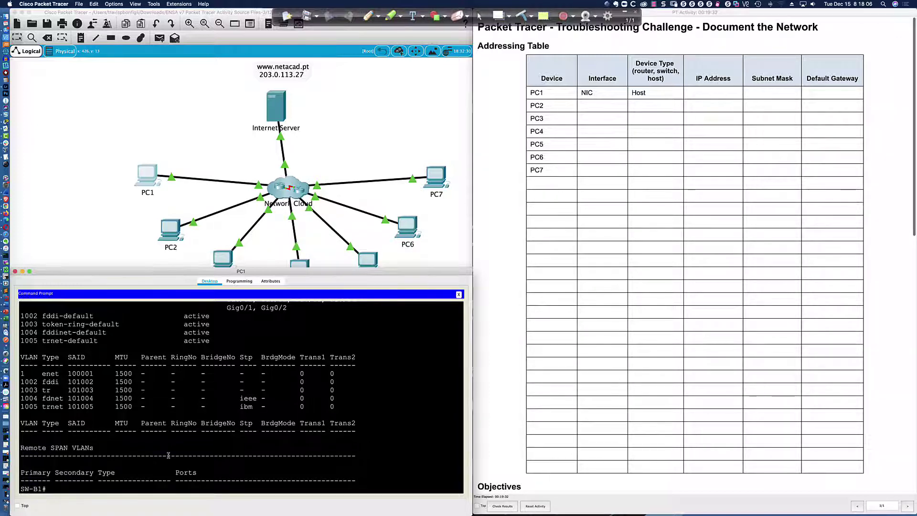
type("conf t")
key("Return")
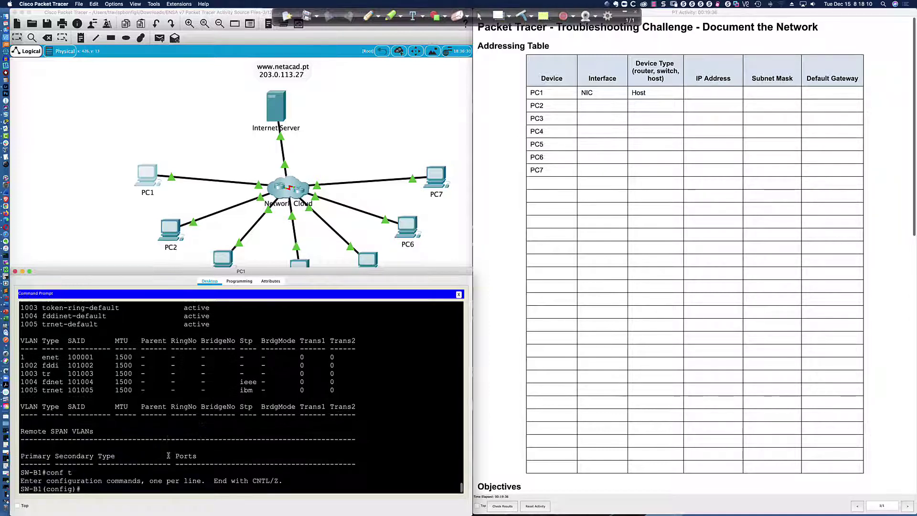
type("int fa0/1")
key("Return")
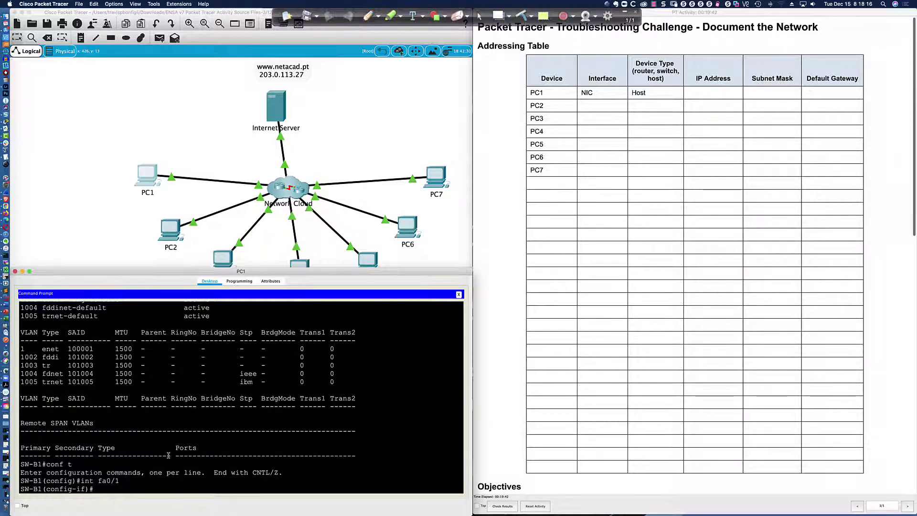
type("swi")
key("Tab")
type("mode acc")
key("Return")
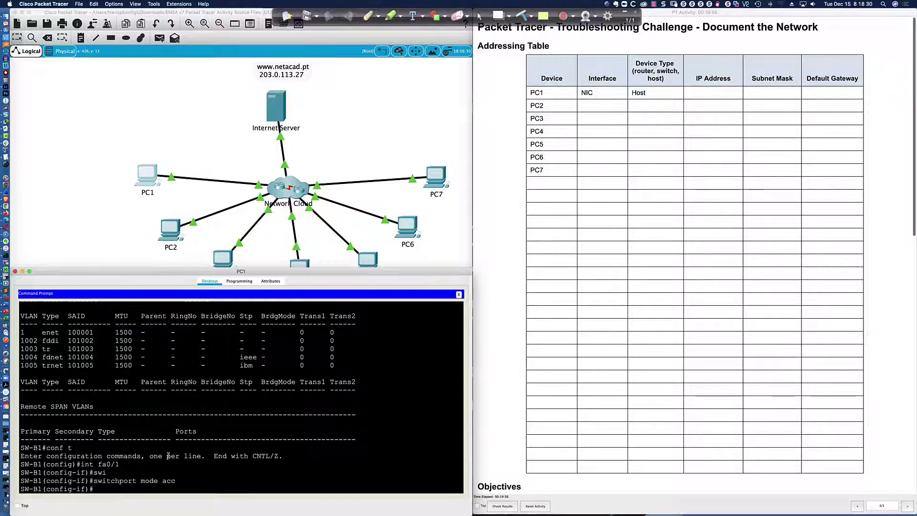
Step: Enable spanning-tree portfast and spanning-tree bpduguard enable on Fa0/1
type("span")
key("Tab")
type("port")
key("Tab")
key("Return")
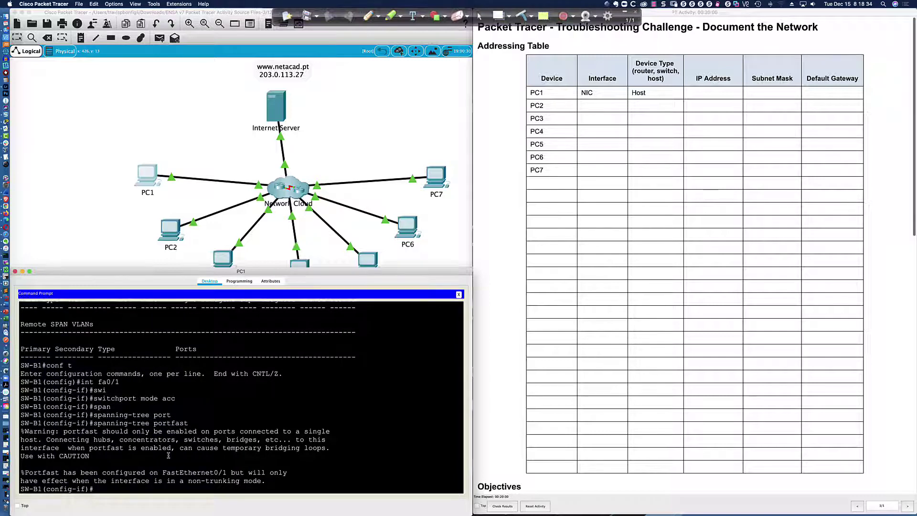
type("sp")
key("Tab")
type("an")
key("Tab")
type("bpd")
key("Tab")
type("en")
key("Tab")
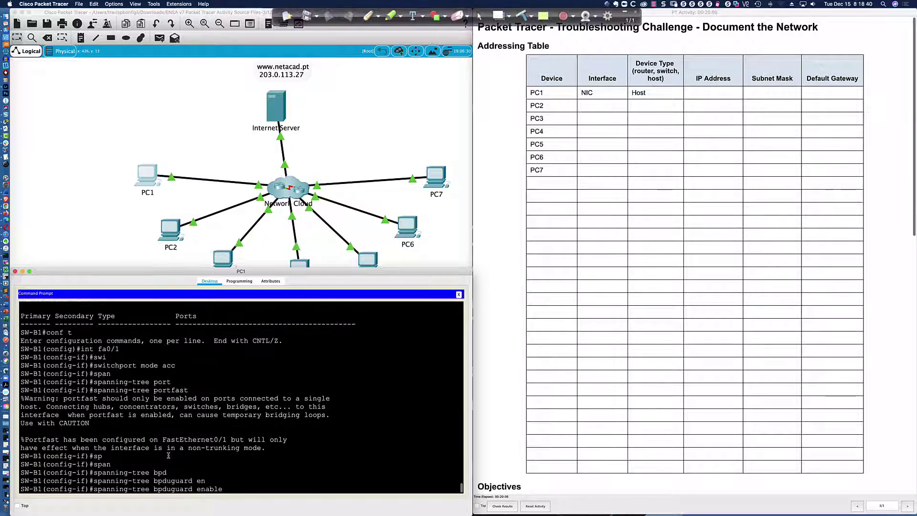
key("Return")
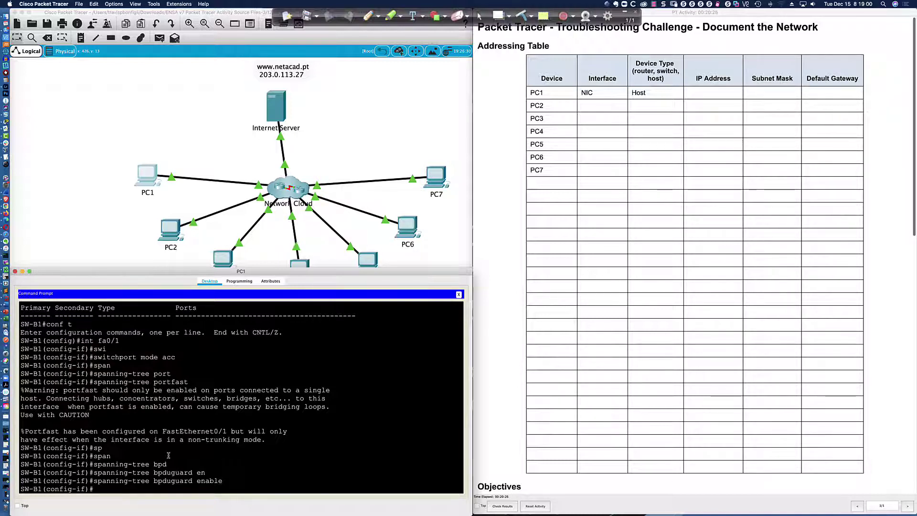
Step: Run do sh mac add on SW-B1 and mark MAC 000c.cf0a.d737 learned on Fa0/1
key("Return")
key("Return")
key("Return")
type("do")
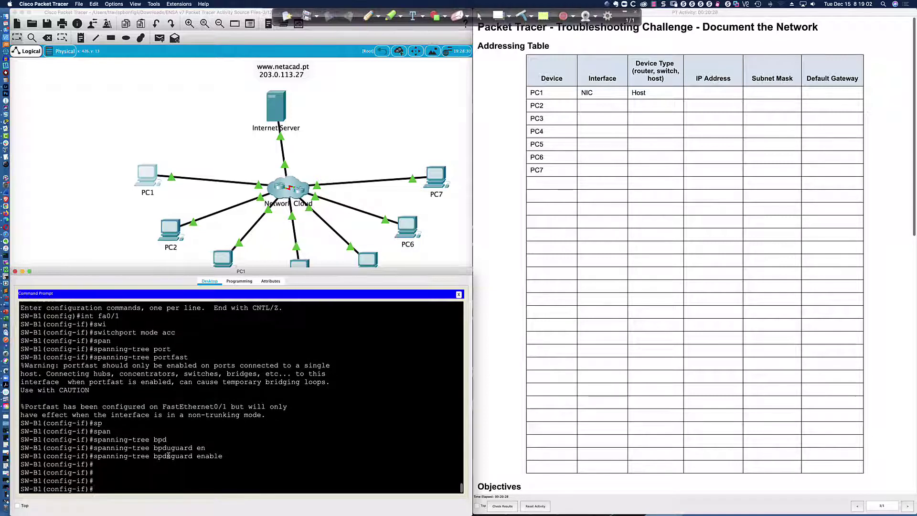
type(" sh mac add")
key("Tab")
key("Return")
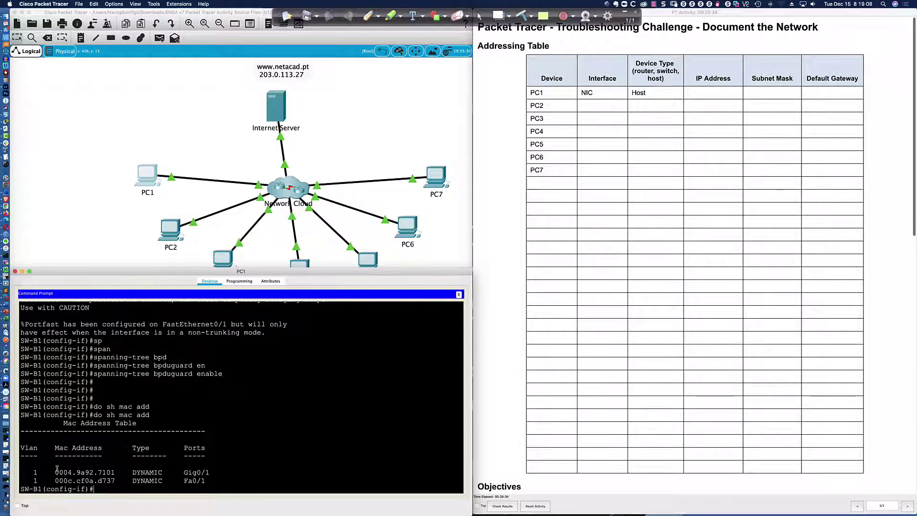
left_click_drag(55, 480, 207, 481)
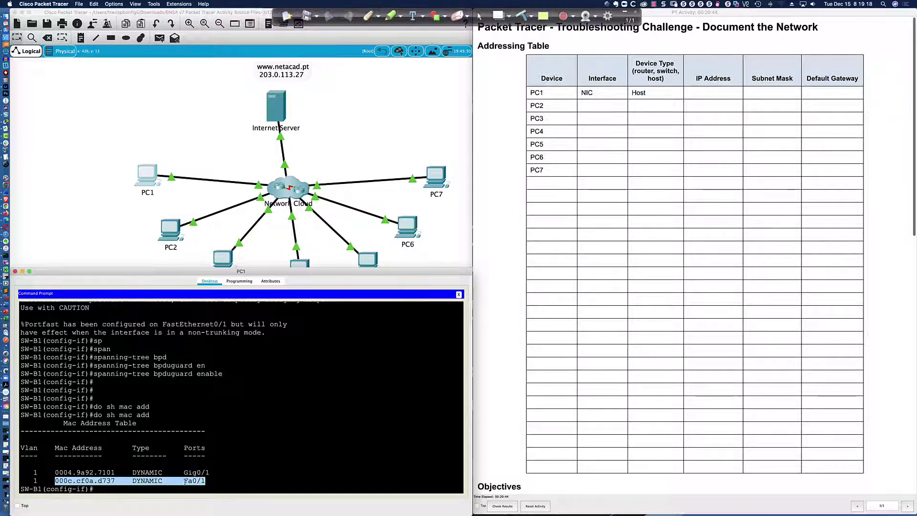
left_click(111, 481)
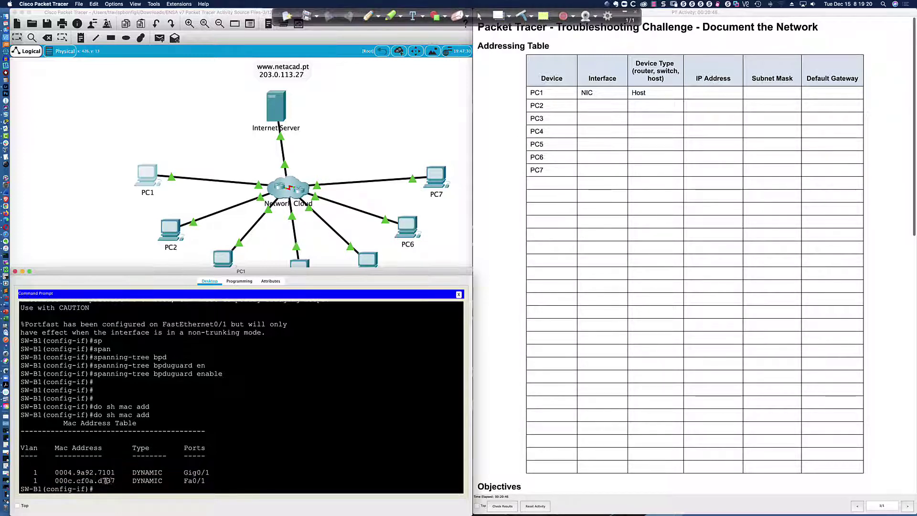
left_click_drag(115, 480, 90, 481)
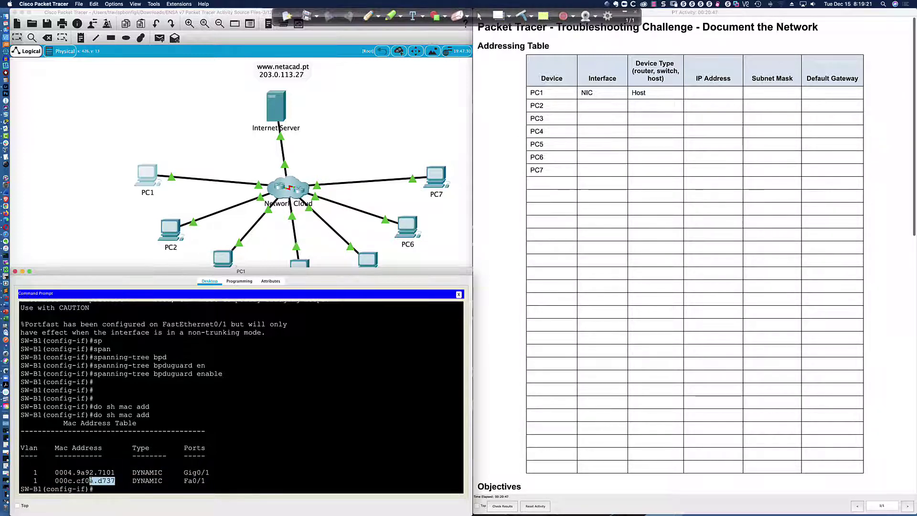
left_click(164, 488)
Step: Enable port security on Fa0/1 with sticky MAC address learning
type("swi")
key("Tab")
type("port")
key("Tab")
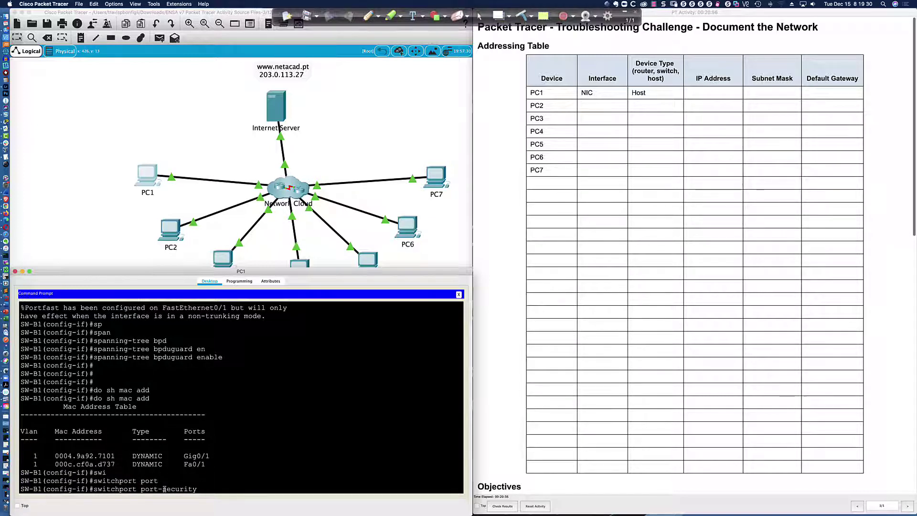
key("Return")
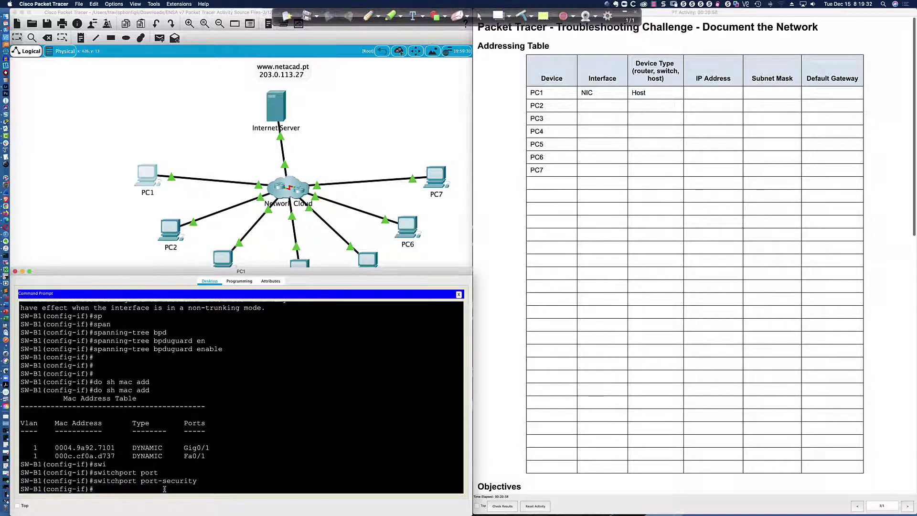
type("swi")
key("Tab")
type("port")
key("Tab")
type("mac")
key("Tab")
type("sti")
key("Tab")
key("Return")
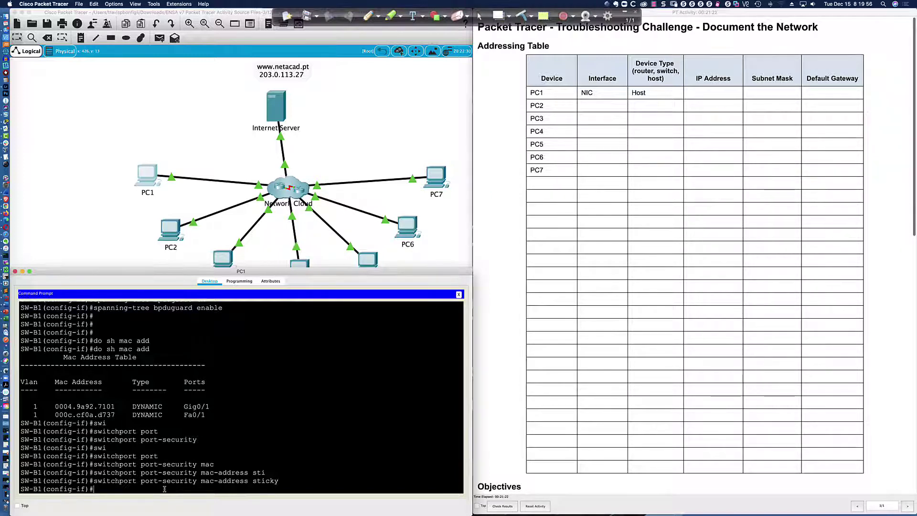
Step: Limit Fa0/1 port security to a maximum of 2 secure addresses
type("swi")
key("Tab")
type("por")
key("Tab")
type("ms")
key("Tab")
key("Tab")
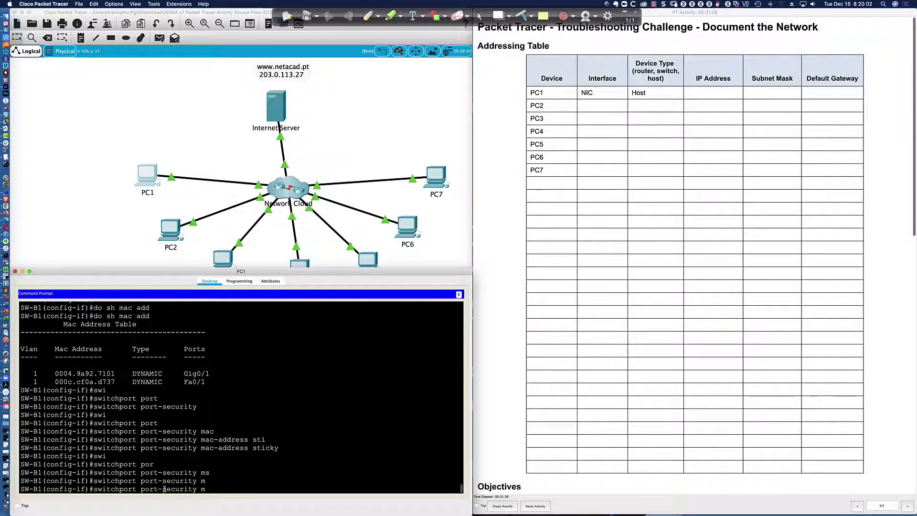
type("a")
key("Tab")
type("x")
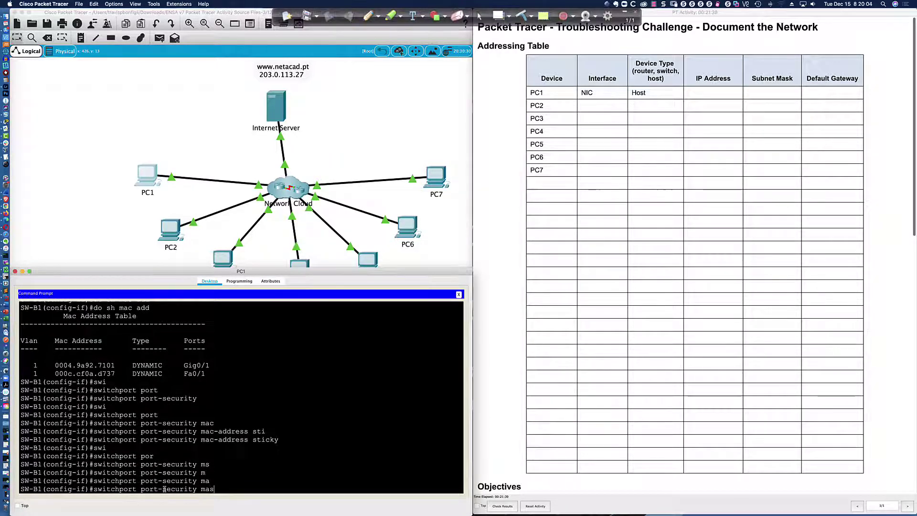
key("BackSpace")
type("c")
key("Tab")
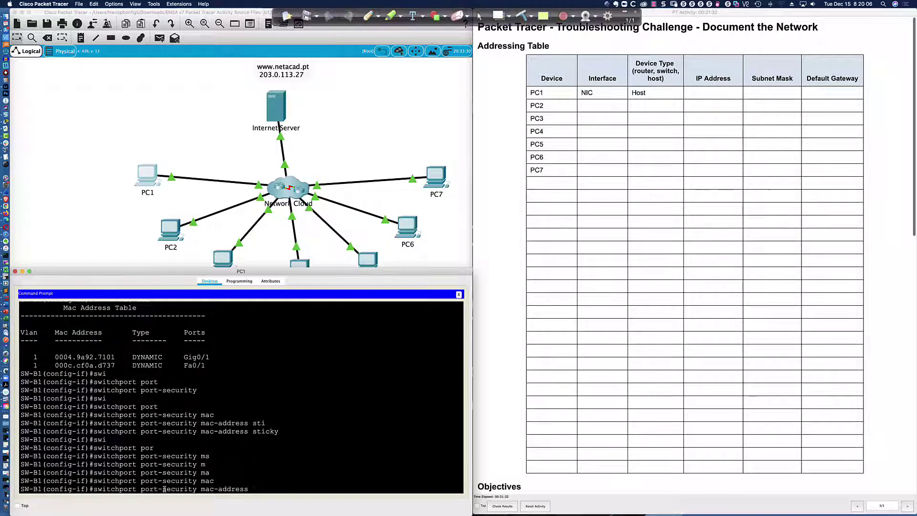
type("?")
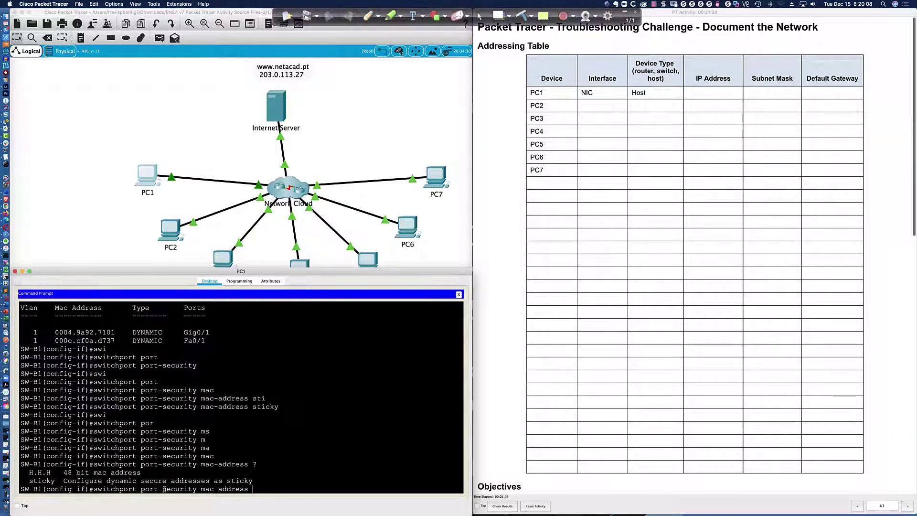
key("BackSpace")
key("BackSpace")
key("BackSpace")
key("BackSpace")
key("BackSpace")
key("BackSpace")
key("BackSpace")
key("BackSpace")
key("BackSpace")
key("BackSpace")
type("x")
key("Tab")
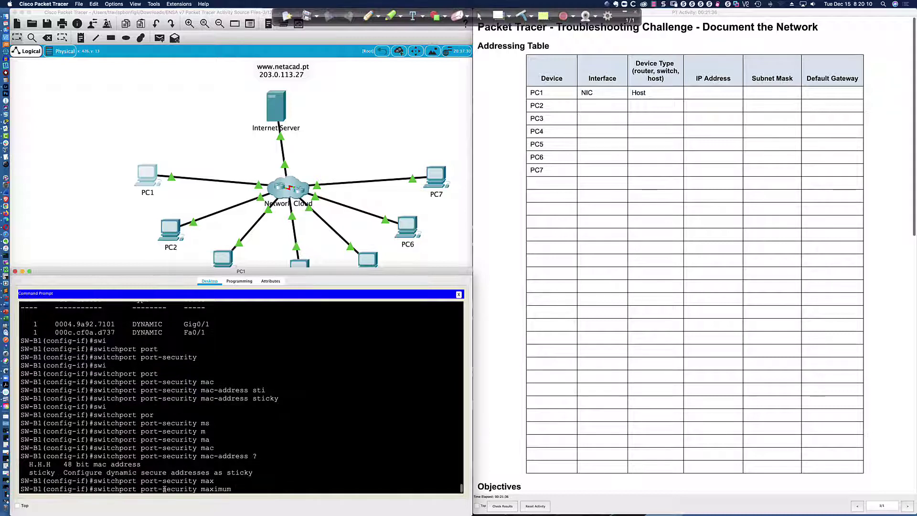
type("?")
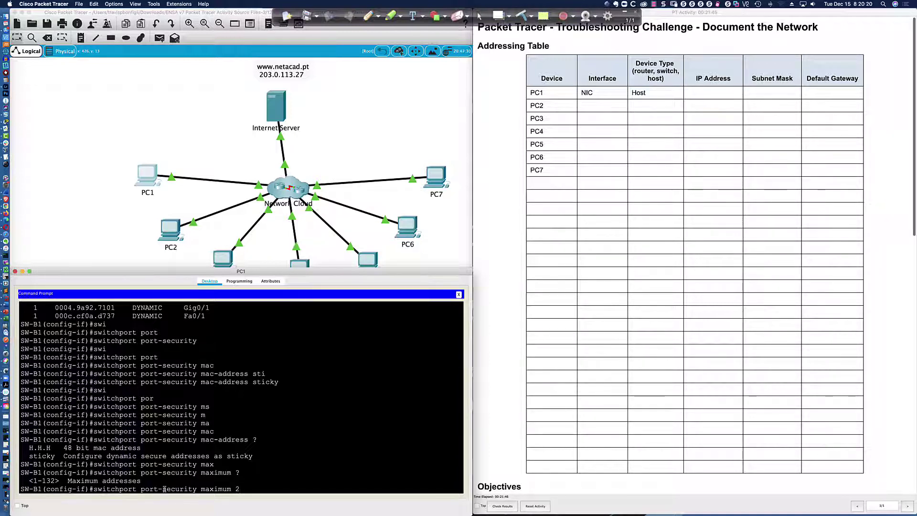
key("Return")
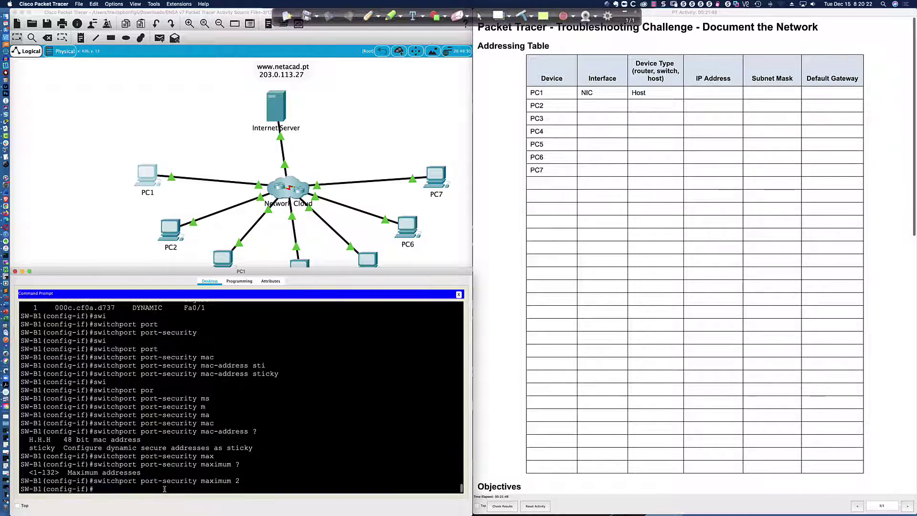
Step: Set the port-security violation mode to protect and return to privileged mode with end
type("swi")
key("Tab")
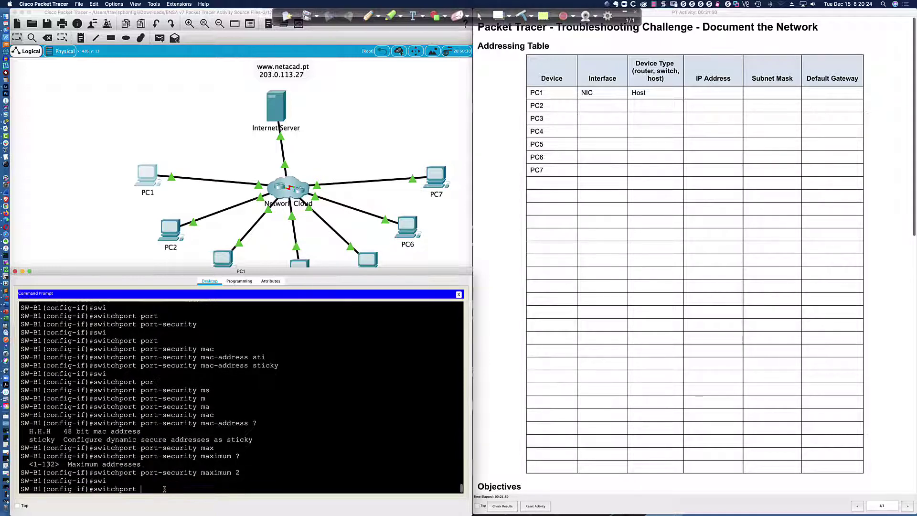
type("por")
key("Tab")
type("vi")
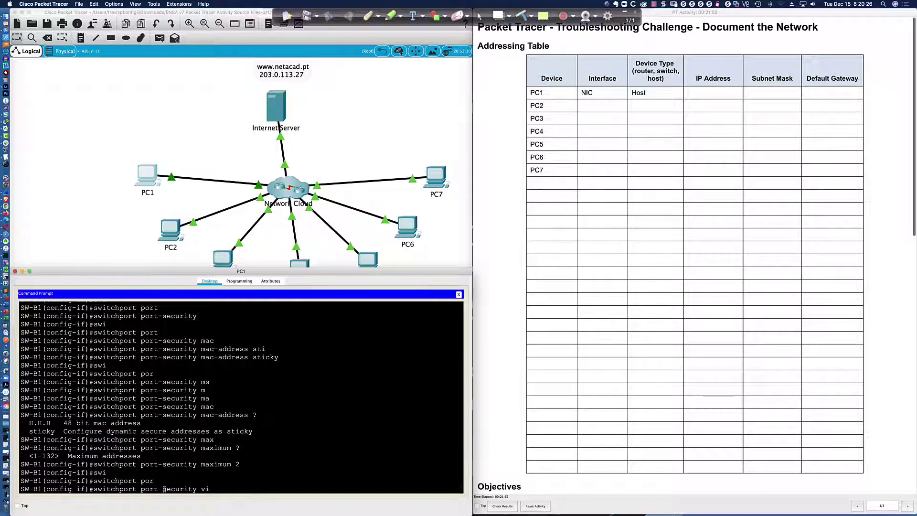
key("Tab")
type("?")
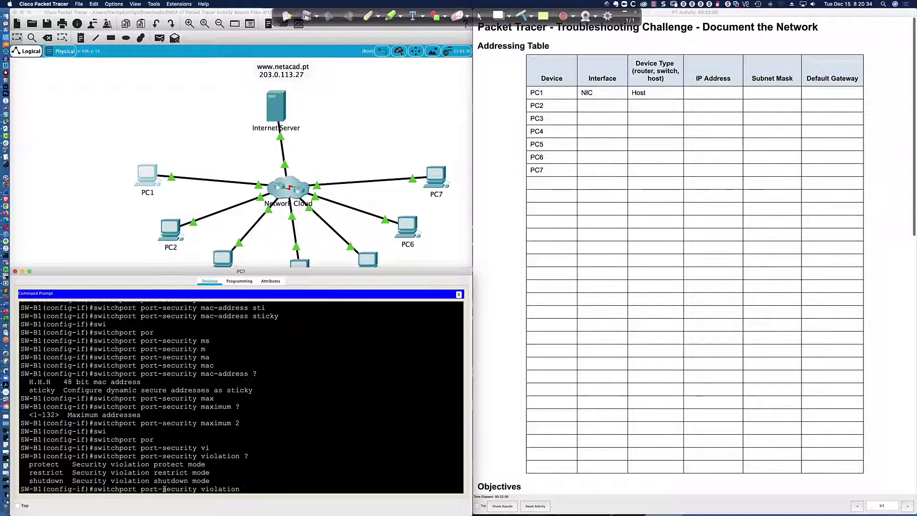
type("prot")
key("Tab")
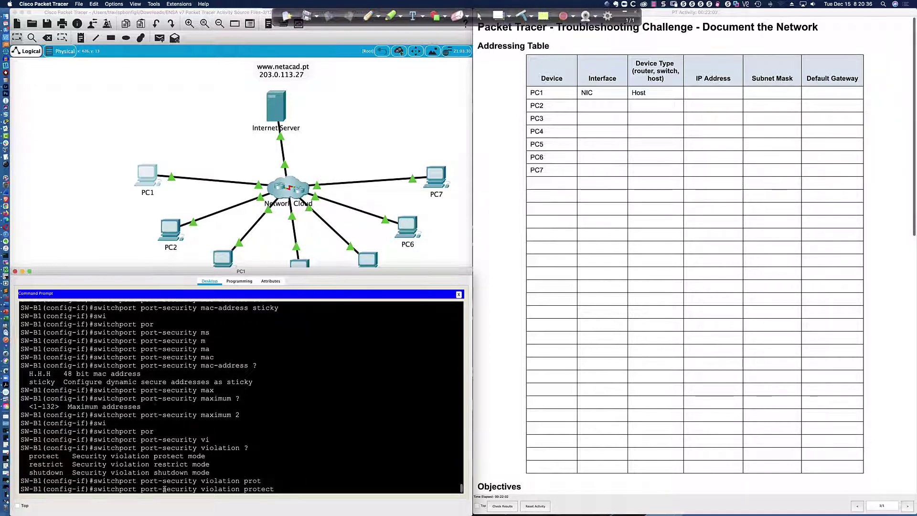
key("Return")
type("end")
key("Return")
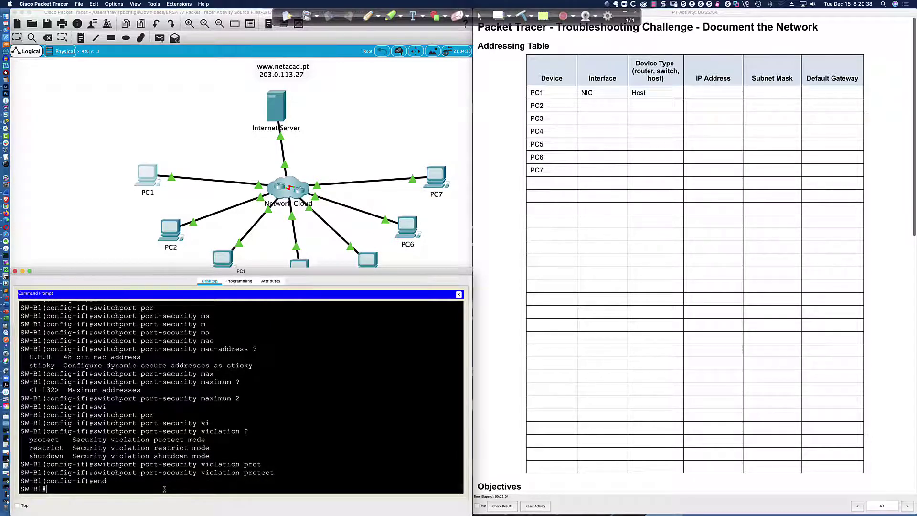
Step: Display SW-B1's running configuration with sh run, page through it, then quit
type("sh run")
key("Return")
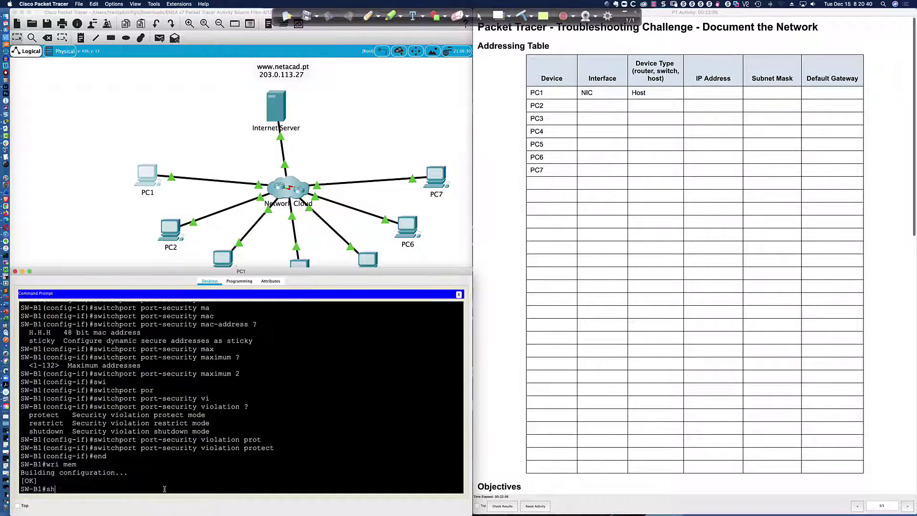
key("Return")
key("Return")
key("Return")
key("Return")
key("Return")
key("Return")
key("Return")
key("Return")
key("Return")
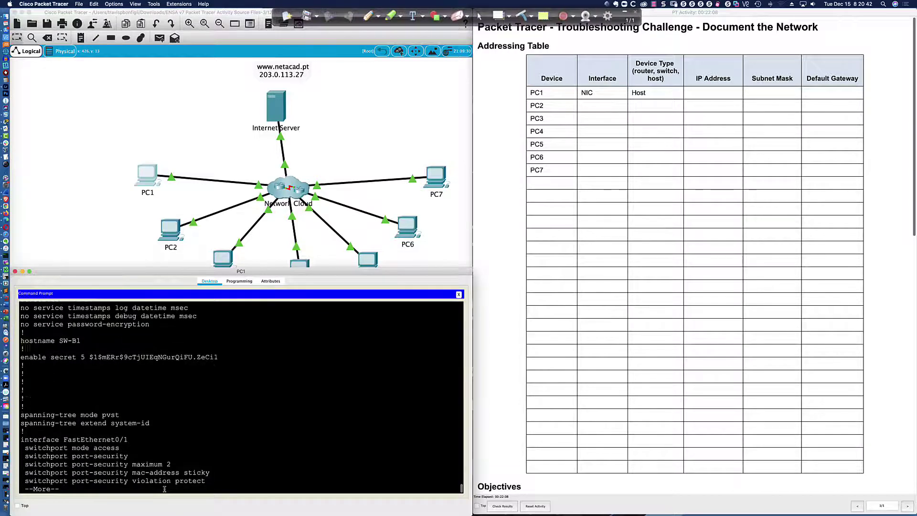
key("Return")
key("Return")
key("Return")
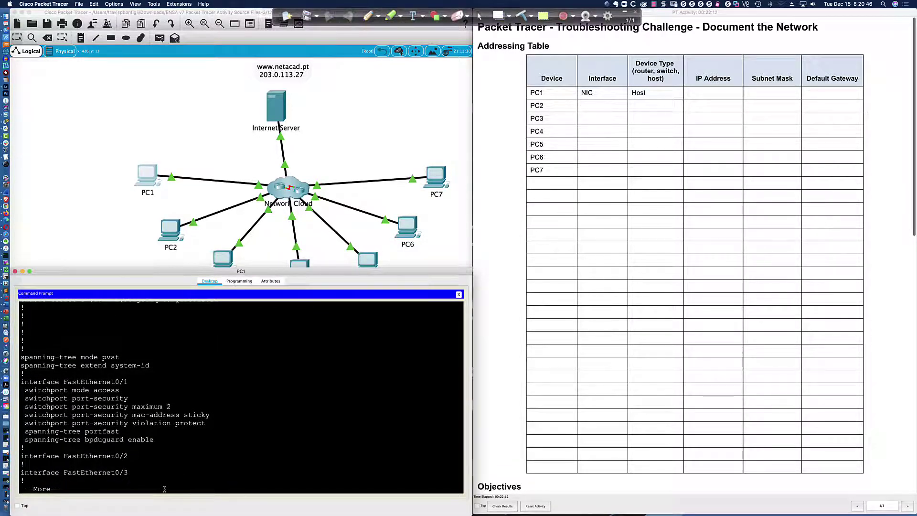
key("q")
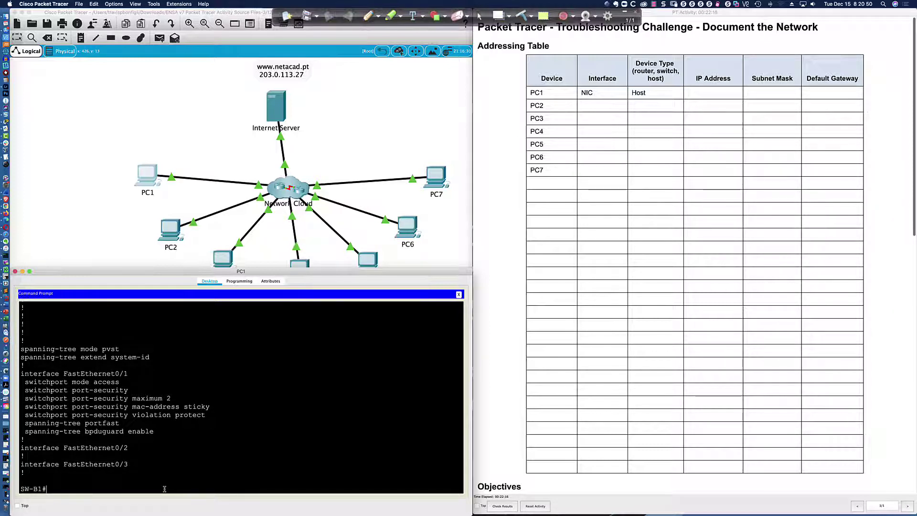
Step: Run show port-security interface FastEthernet0/1 on SW-B1
type("sh port")
key("Tab")
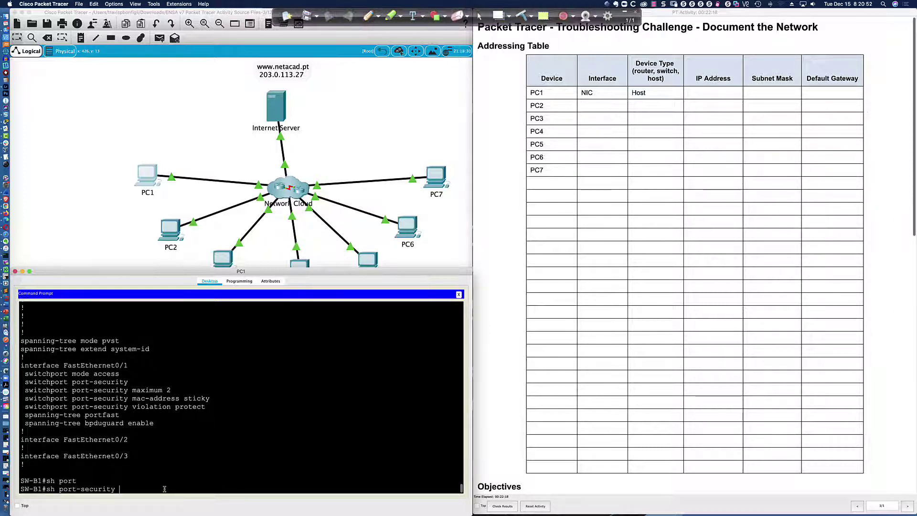
type("in")
key("Tab")
type("fa")
key("Tab")
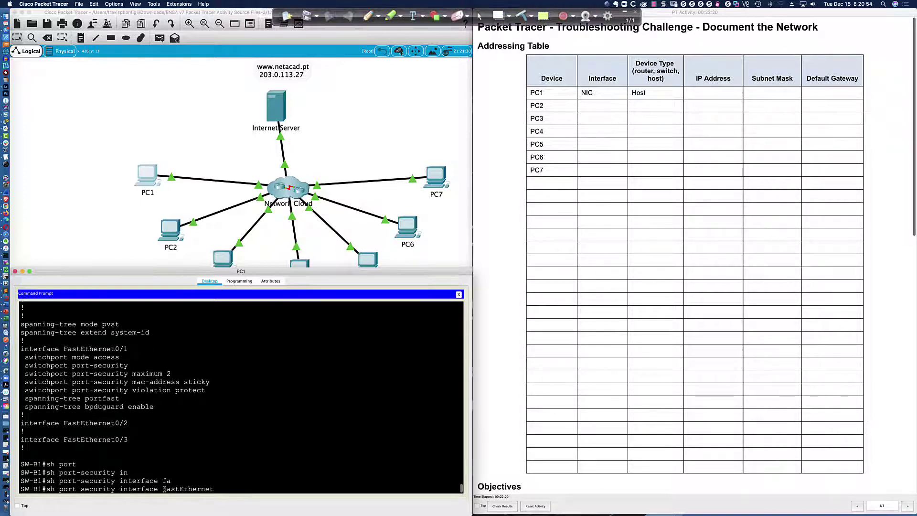
type("0/1")
key("Return")
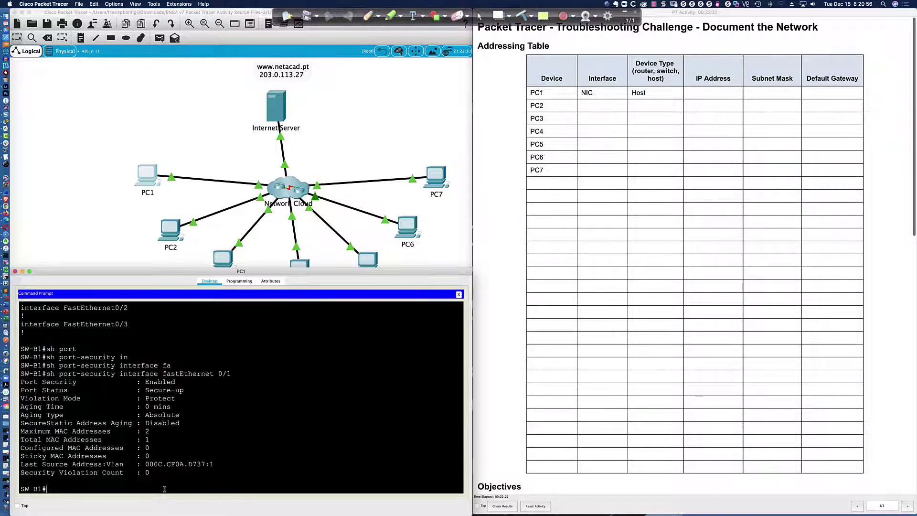
Step: Highlight the learned source MAC address in the port-security output
left_click_drag(214, 464, 145, 464)
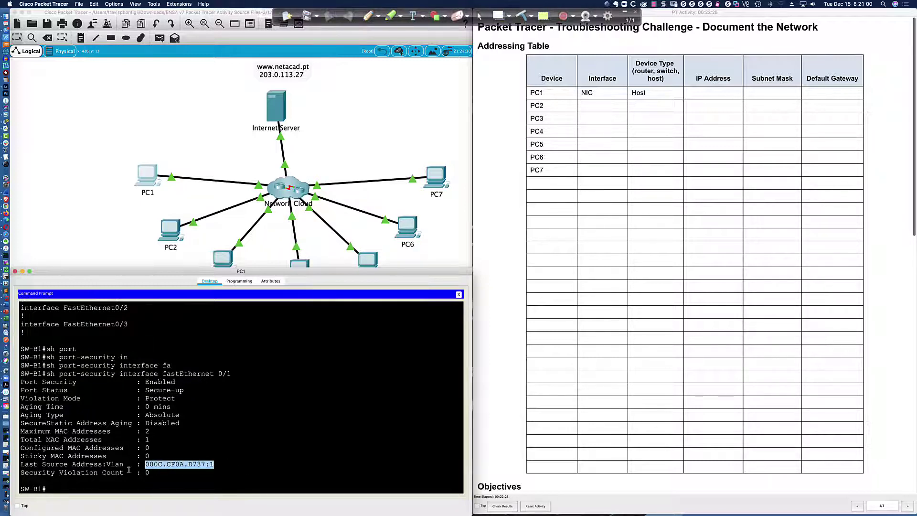
left_click(224, 464)
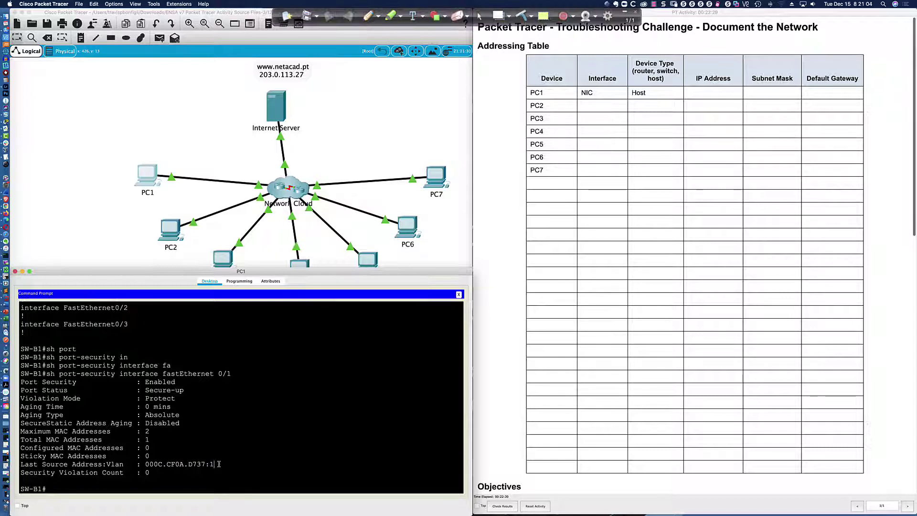
double_click(192, 463)
left_click(215, 466)
Step: Exit the telnet session to SW-B1, back to Branch-1
type("exit")
key("Return")
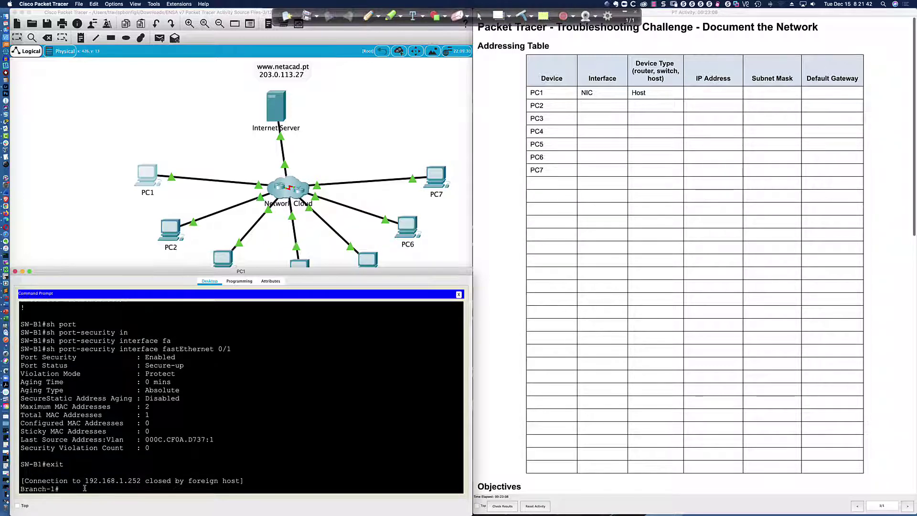
key("Return")
key("Return")
key("Return")
key("Return")
key("Return")
key("Return")
key("Return")
key("Return")
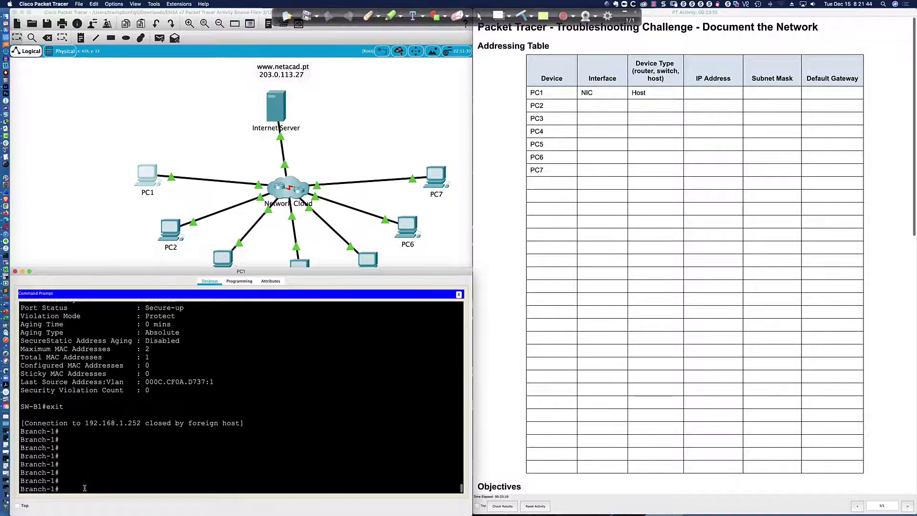
Step: List Branch-1's OSPF neighbors and highlight FULL state, priority 0, Serial0/1/0 and ID 192.168.0.13
type("sh ")
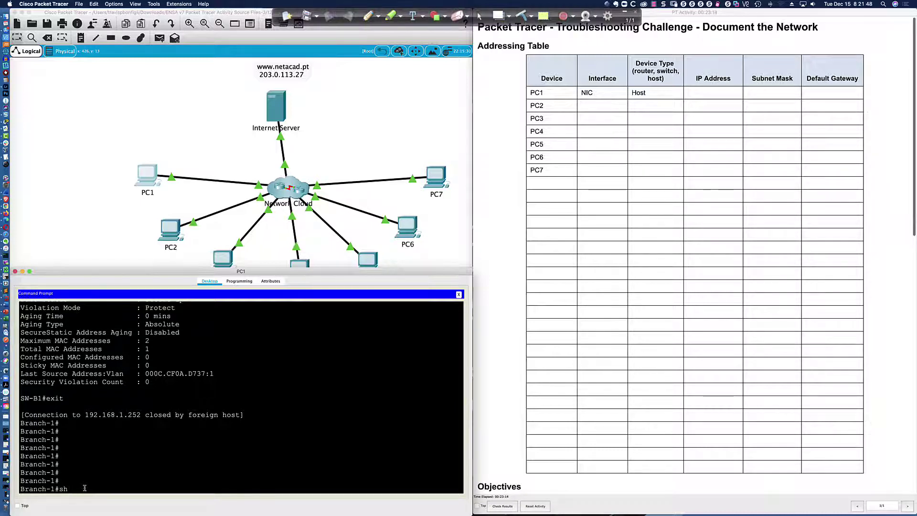
type("ip ospf neigh")
key("Return")
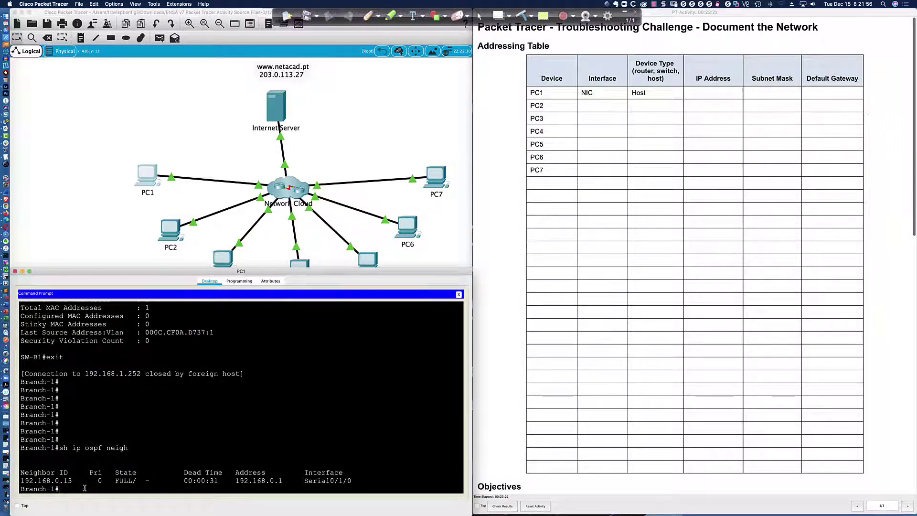
left_click_drag(142, 480, 153, 481)
left_click_drag(98, 480, 104, 481)
left_click_drag(304, 480, 351, 480)
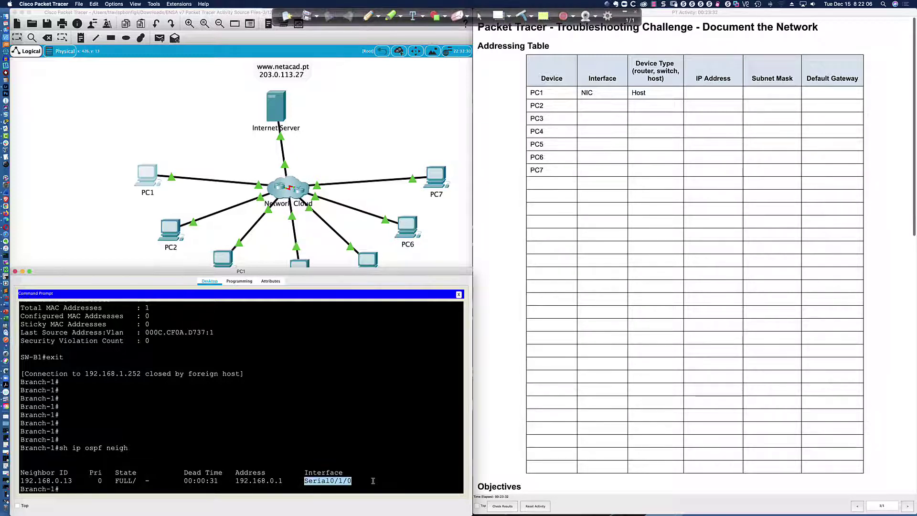
left_click(328, 482)
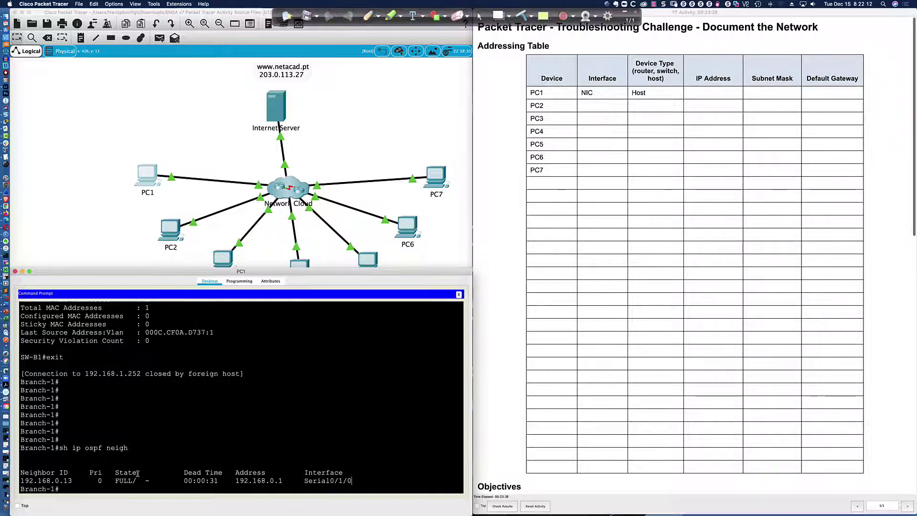
left_click_drag(73, 481, 20, 480)
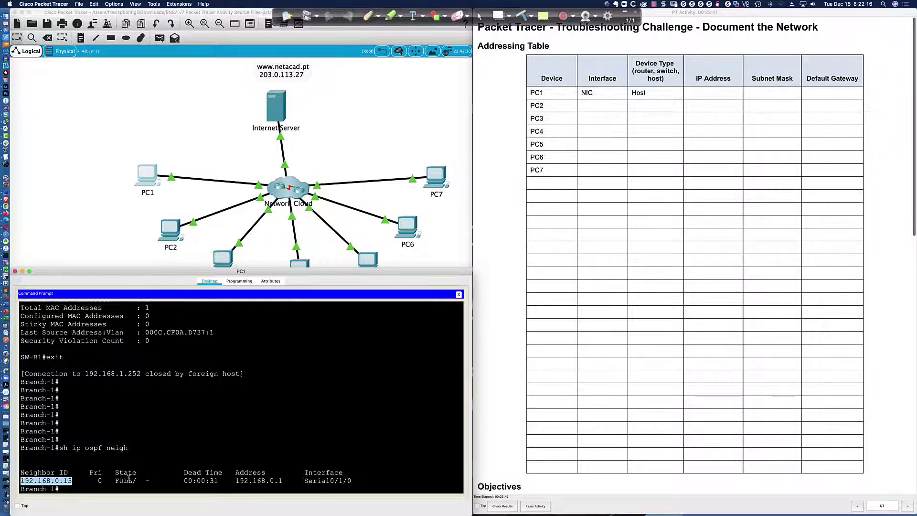
left_click(357, 476)
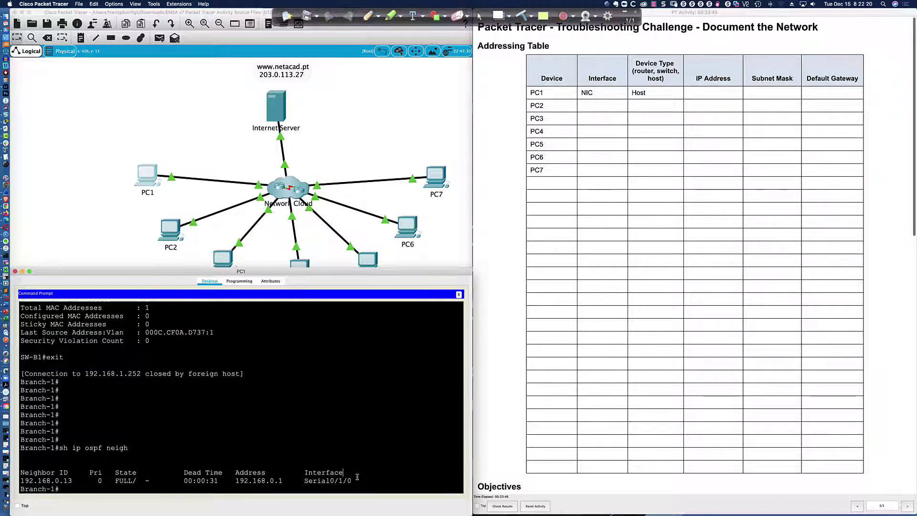
Step: Enter global configuration mode and review Branch-1's running configuration with do sh run
type("conf t")
key("Return")
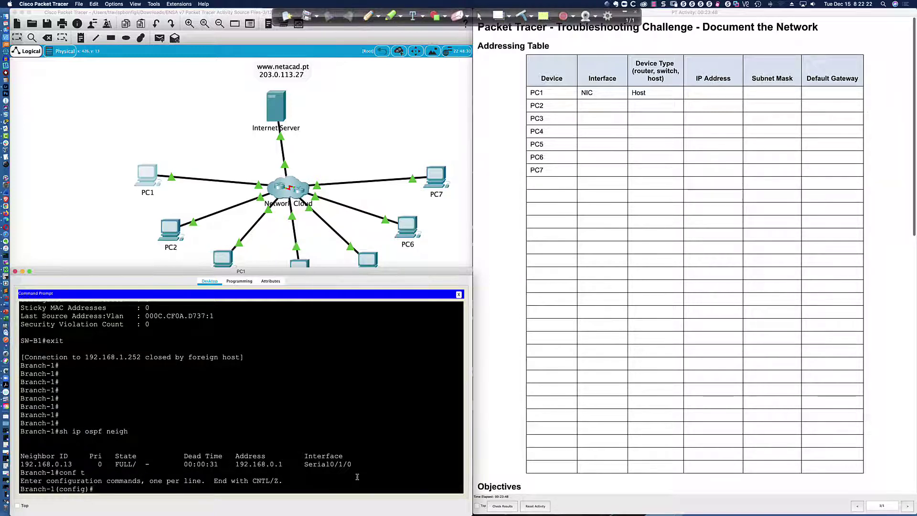
type("do sh run")
key("Return")
key("space")
key("space")
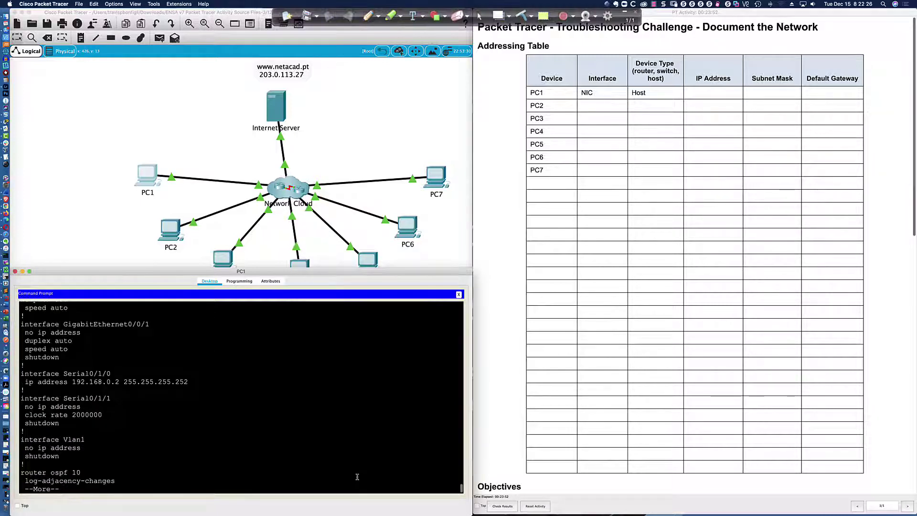
key("space")
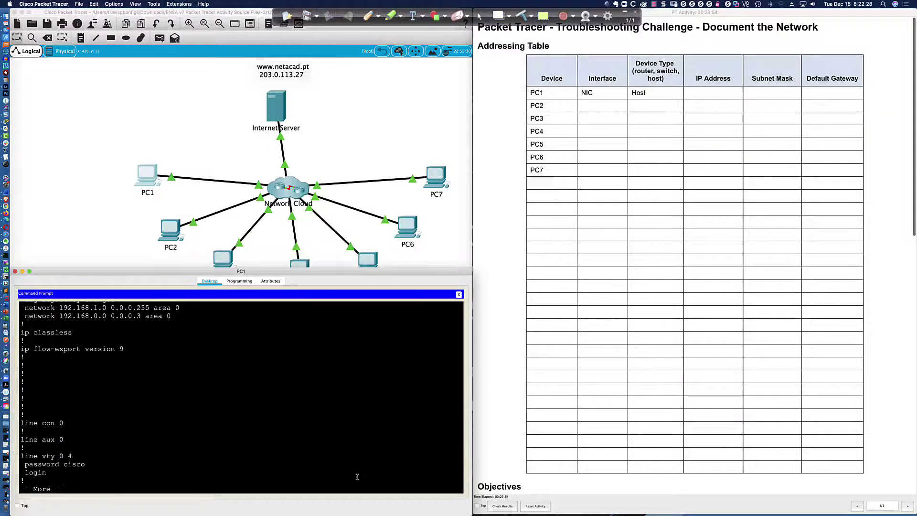
scroll(349, 471, "up", 3)
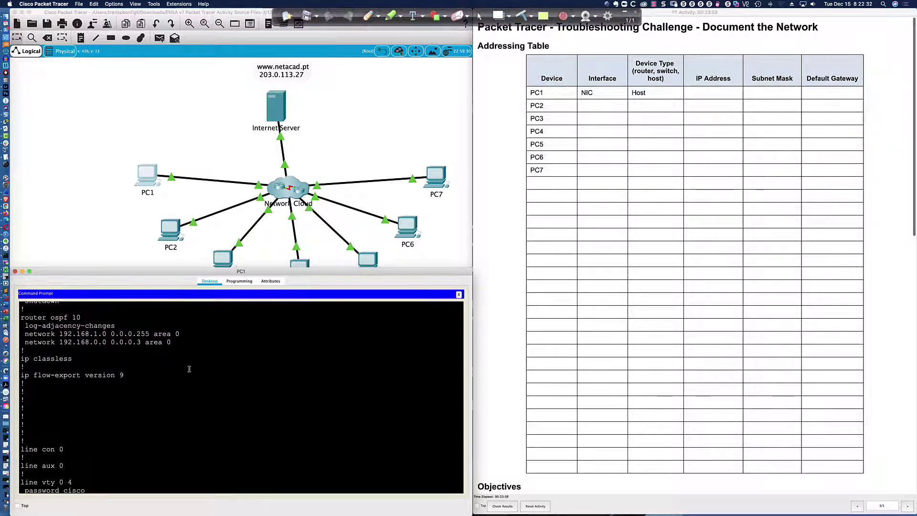
key("ctrl+c")
Step: Set OSPF process 10's router ID to 0.0.0.1
type("r ospf 109")
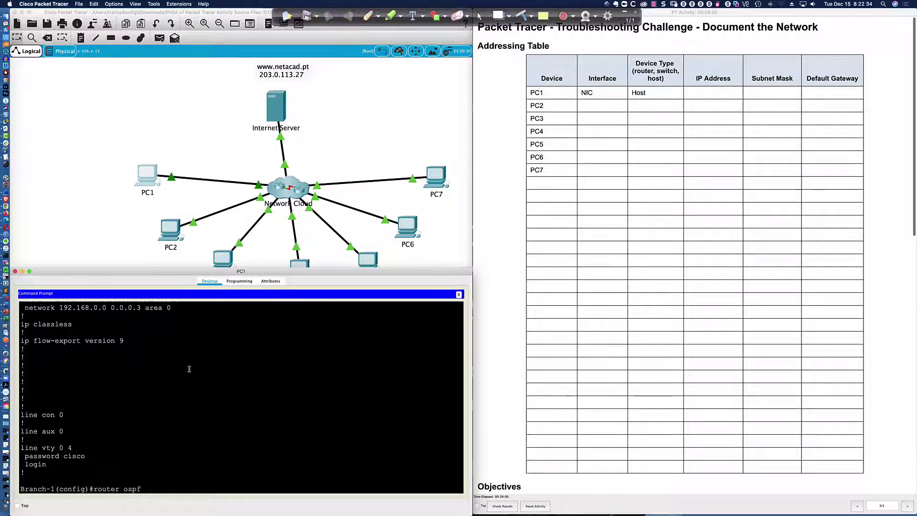
key("Return")
type("router)#route")
key("Tab")
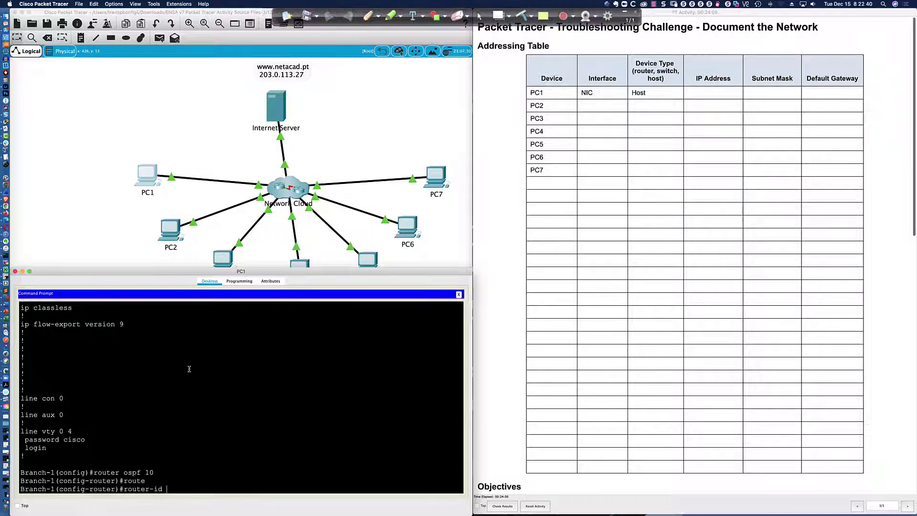
type("0.0000000.0.1")
key("Return")
Step: Check the running configuration to confirm the router-id 0.0.0.1 entry
type("do sh r un")
key("Return")
type("do sh run")
key("Return")
key("space")
key("space")
key("space")
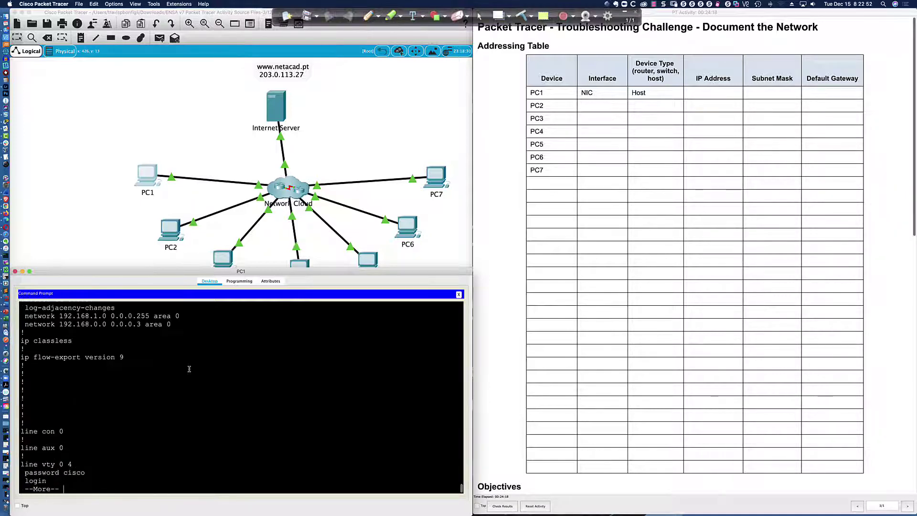
scroll(189, 369, "up", 3)
left_click_drag(97, 323, 53, 323)
left_click(182, 349)
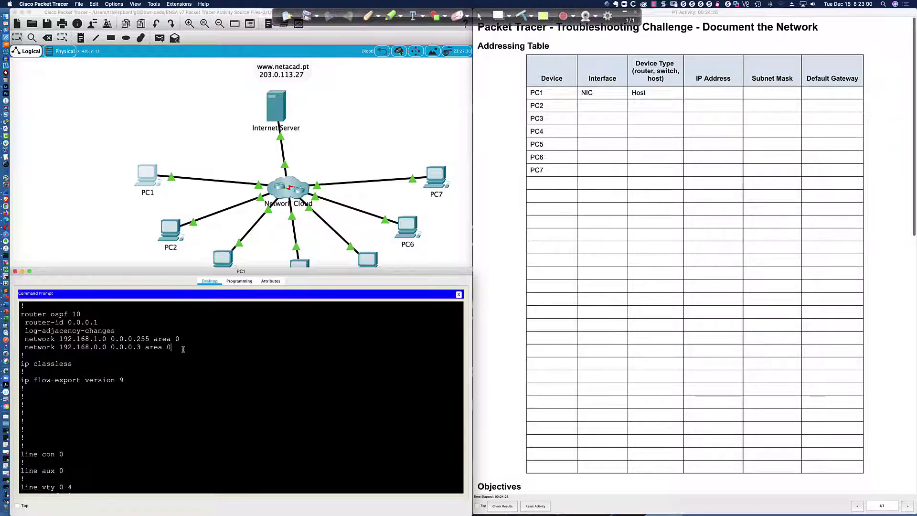
scroll(183, 349, "down", 3)
Step: Make gi0/0/0 a passive OSPF interface
type("pas")
key("Tab")
type("gi0/0/0")
key("Return")
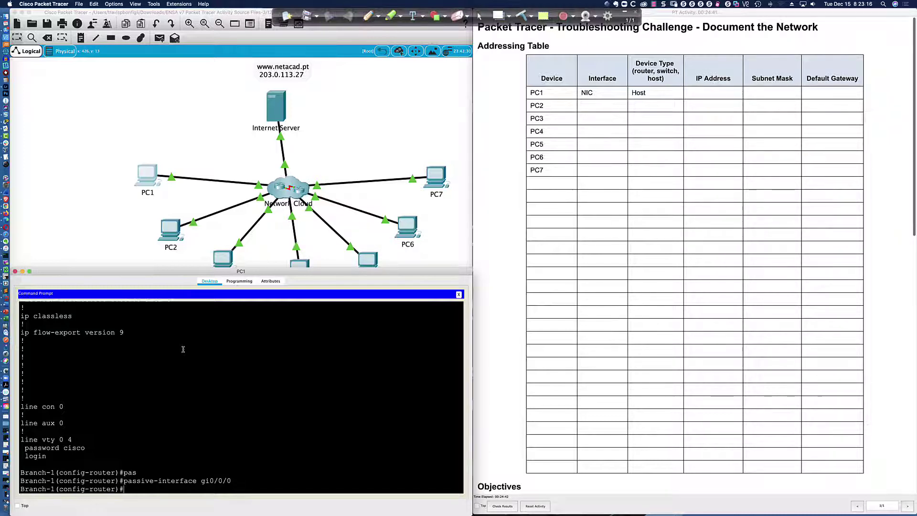
Step: Return to privileged mode and save the configuration with wri mem
type("end")
key("Return")
type("wri mem")
key("Return")
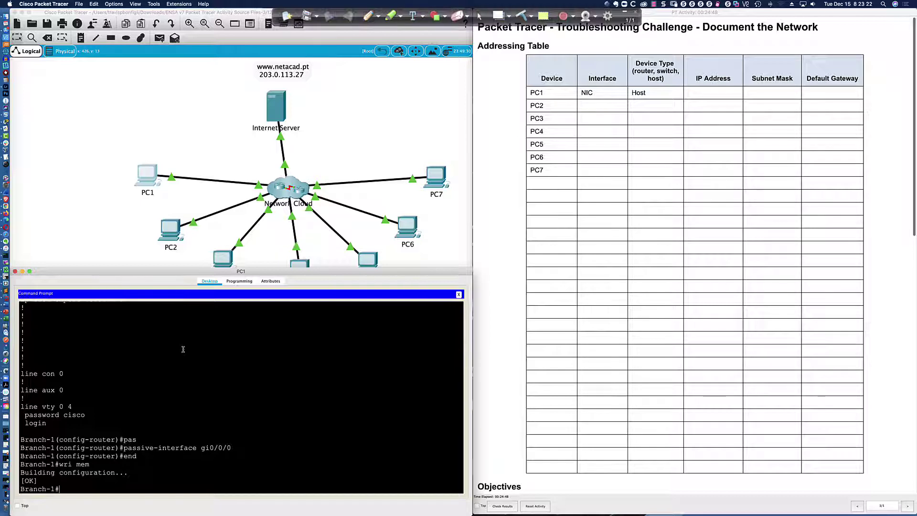
key("Return")
key("Return")
key("Return")
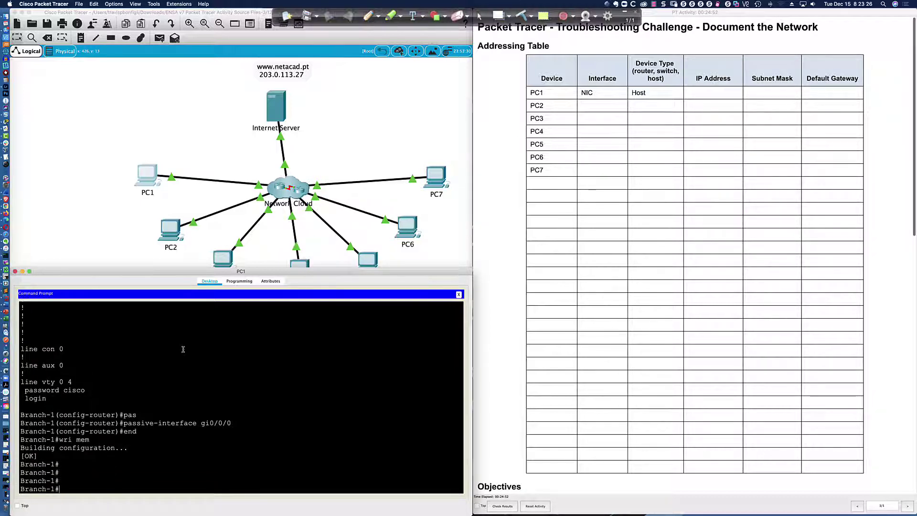
Step: Reset Branch-1's OSPF processes with clear ip ospf process, confirming with y
type("clear ip p")
key("BackSpace")
type("ospf proc")
key("Tab")
key("Return")
type("y")
key("Return")
key("Return")
key("Return")
key("Return")
key("Return")
key("Return")
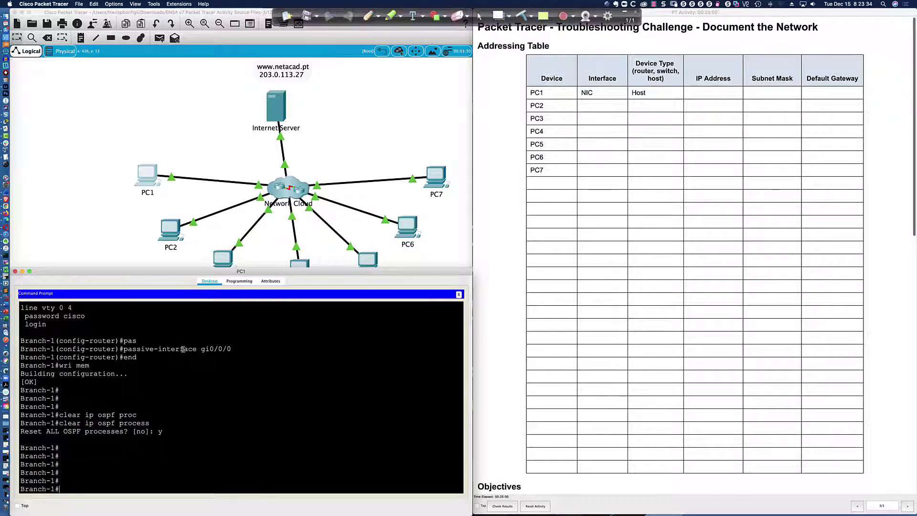
Step: Rerun sh ip ospf neigh until neighbor 192.168.0.13 reaches FULL, marking address 192.168.0.1
type("sh ip ospf neigh")
key("Return")
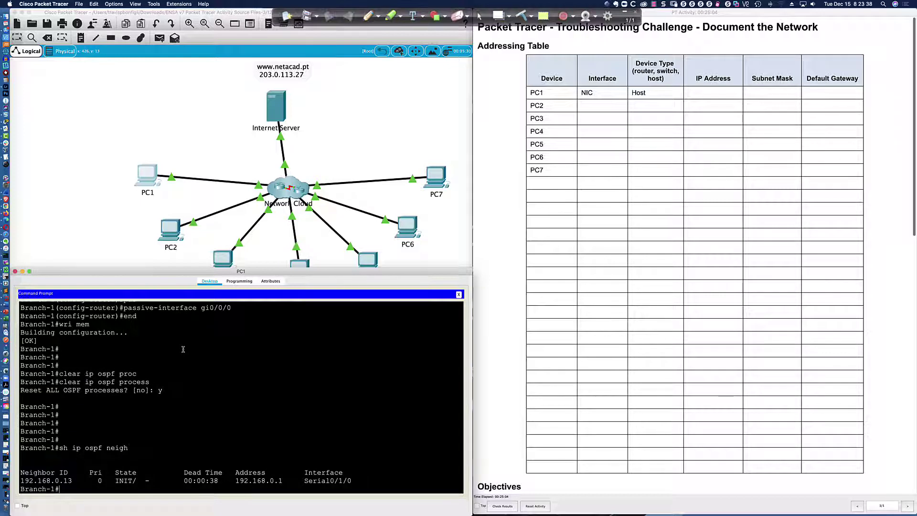
key("Up")
key("Return")
key("Up")
key("Return")
key("Up")
key("Return")
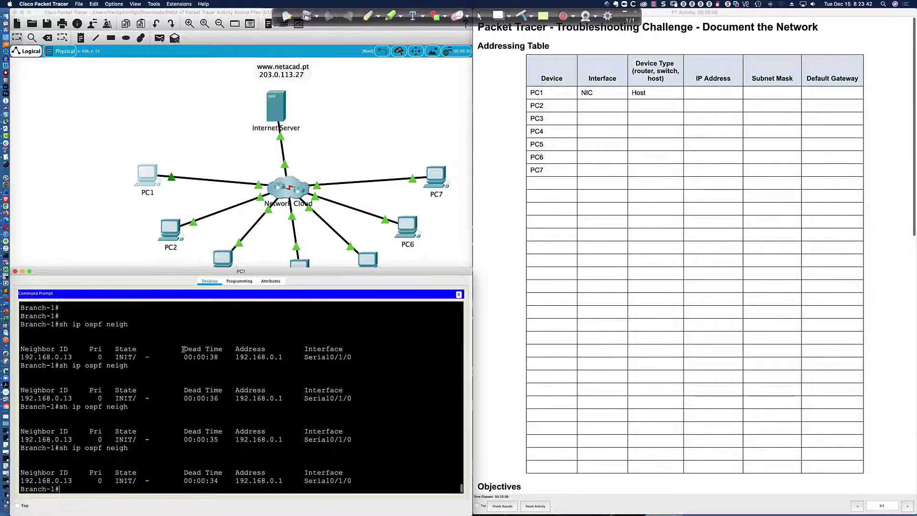
key("Up")
key("Return")
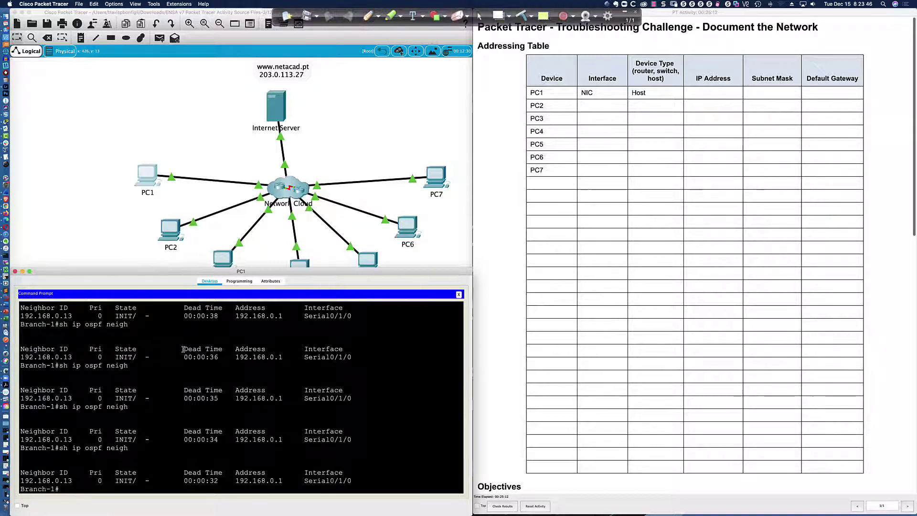
left_click_drag(232, 439, 283, 440)
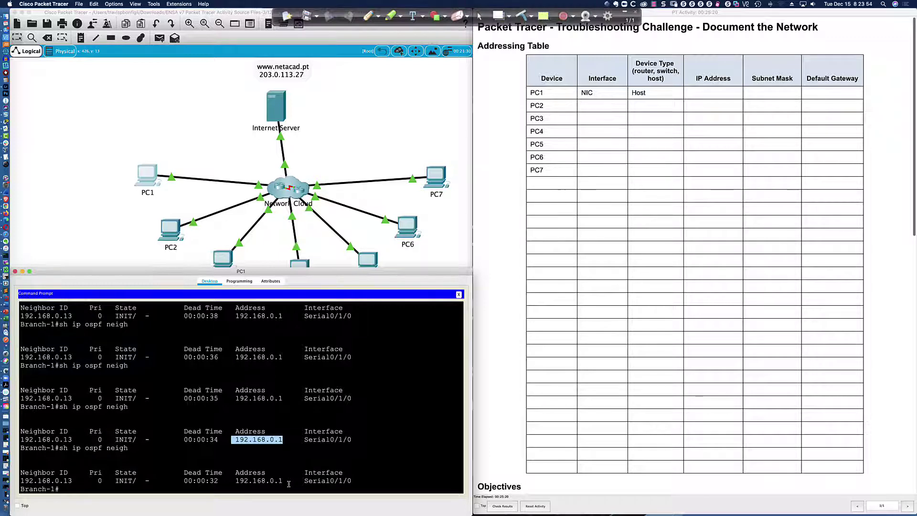
key("Up")
key("Return")
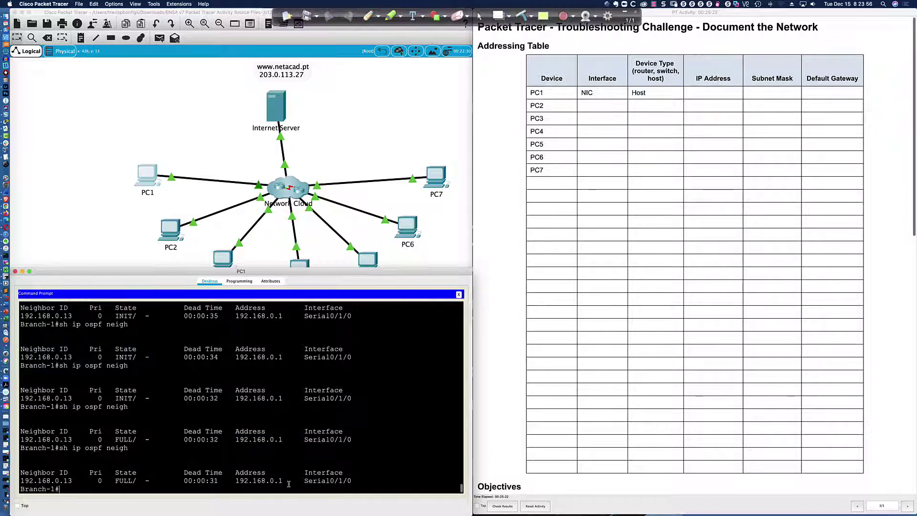
Step: Begin entering a telnet command, correcting the misspelled 'tlenet'
type("tlenet")
key("BackSpace")
key("BackSpace")
key("BackSpace")
key("BackSpace")
key("BackSpace")
key("BackSpace")
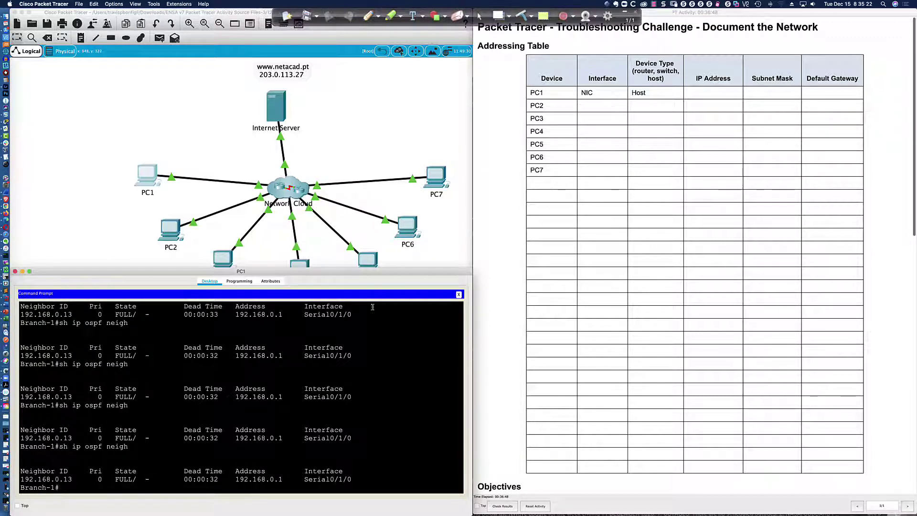
type("telnet")
Step: Replace the partial command with 'sh ip int bri' to list Branch-1's interface addresses
key("BackSpace")
key("BackSpace")
key("BackSpace")
key("BackSpace")
type("sh ip int bri")
key("Return")
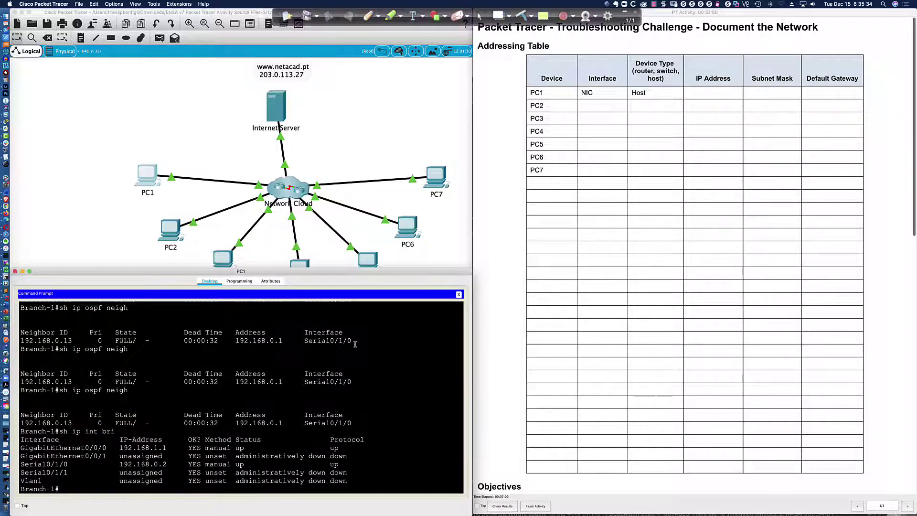
Step: Telnet to the Hub at 192.168.0.1, log in, and enter privileged mode with 'en'
type("telnet 192.168.0.1")
key("Return")
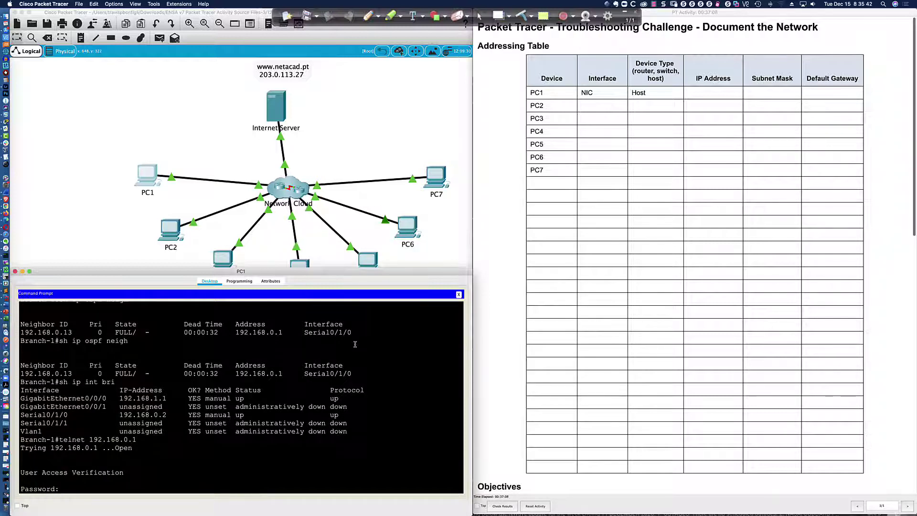
key("Return")
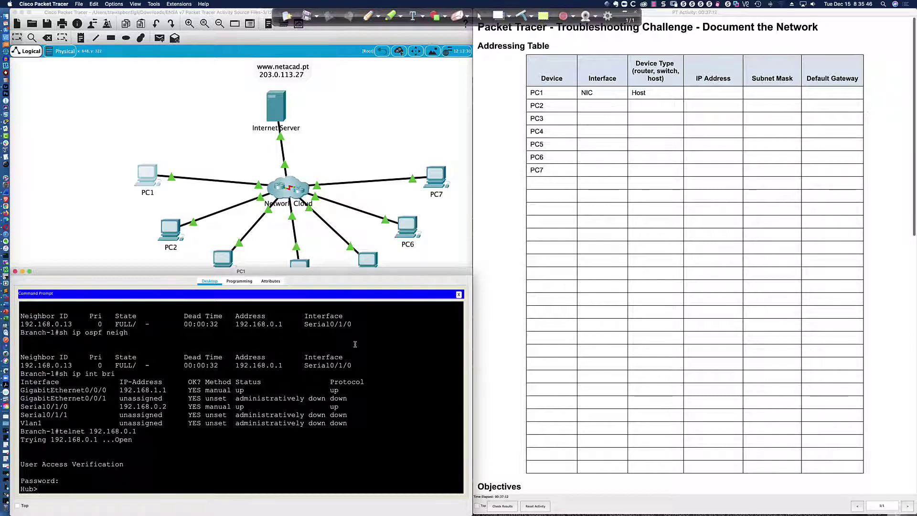
key("Return")
key("Return")
key("Return")
key("Return")
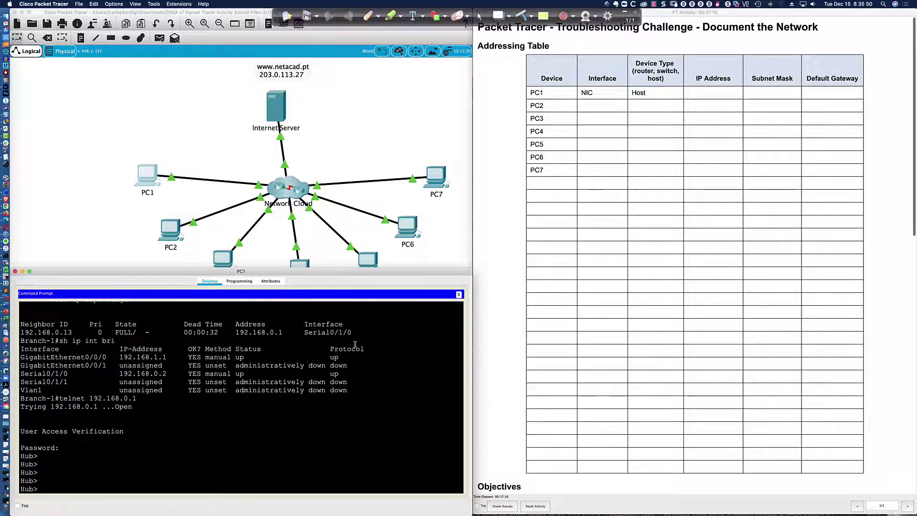
type("en")
key("Return")
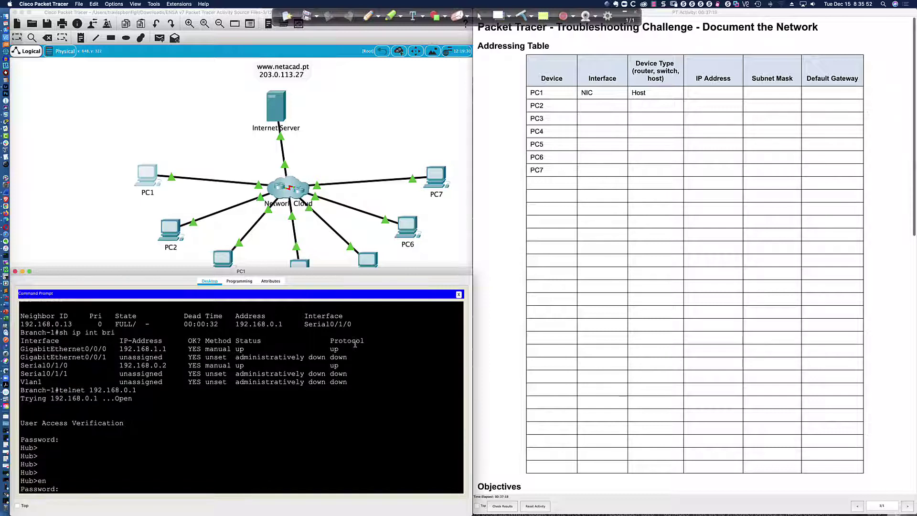
key("Return")
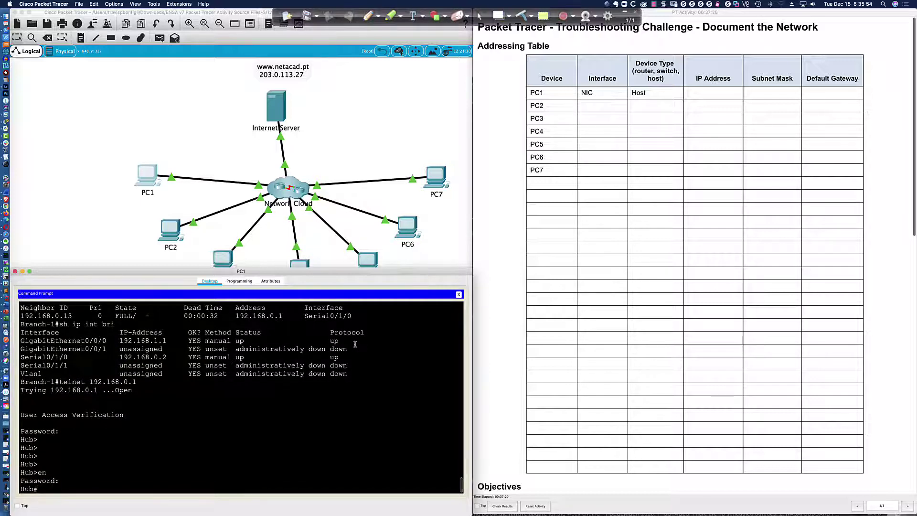
key("Return")
key("Return")
key("Return")
key("Return")
Step: Run 'sh ip int bri' on the Hub and highlight its four serial interface rows
type("sh ip ospf ne")
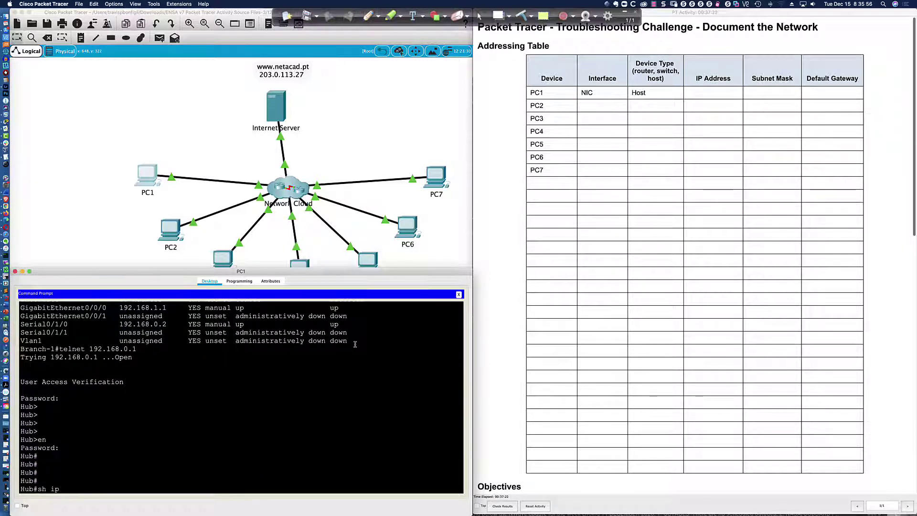
key("BackSpace")
key("BackSpace")
key("BackSpace")
type("int bri")
key("Return")
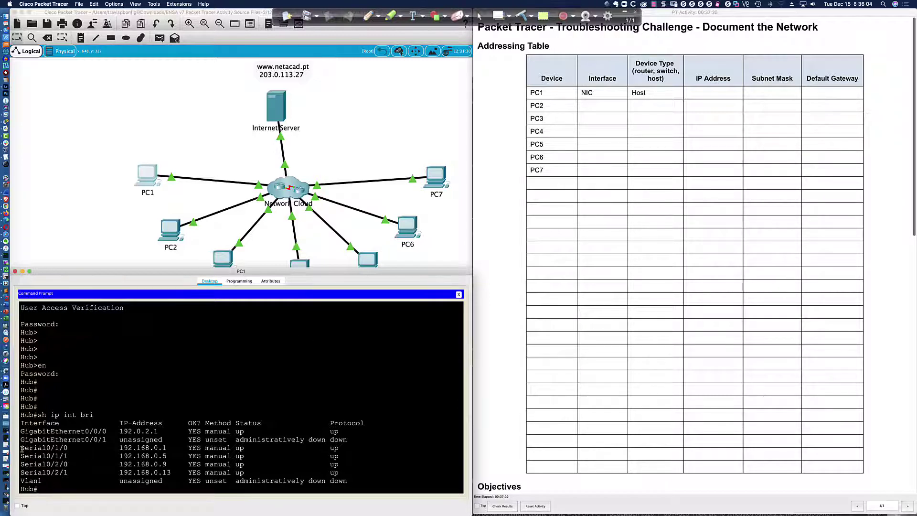
left_click_drag(21, 447, 355, 472)
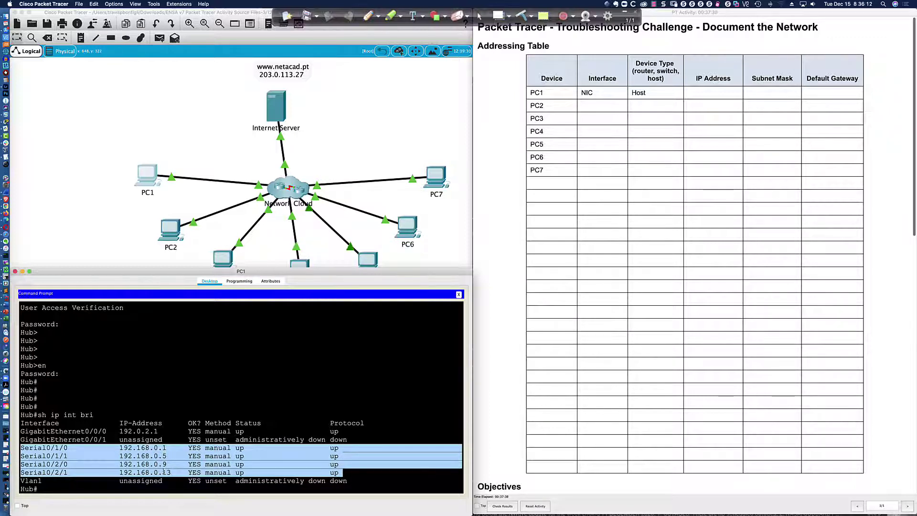
left_click(265, 389)
Step: Run 'sh run' on the Hub and page to the Serial0/2/0 sections, then quit and type 'sh ip ospf neigh'
type("sh run")
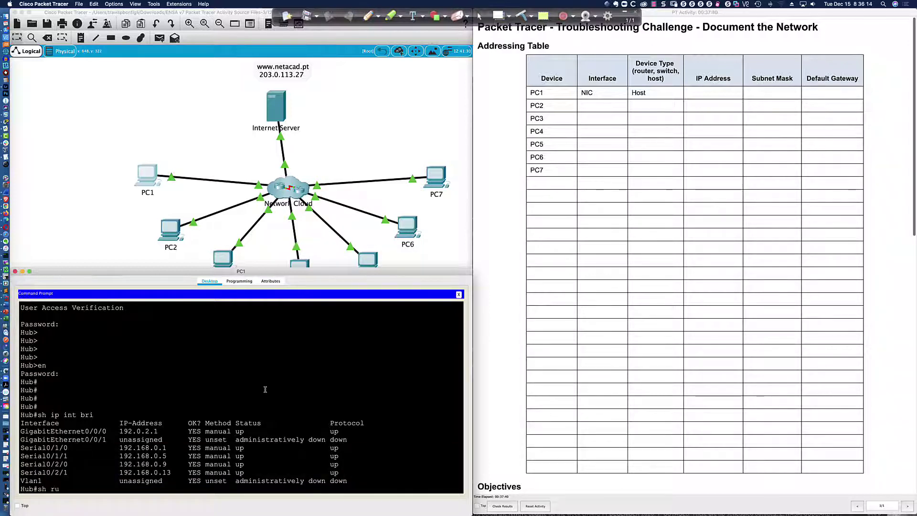
key("Return")
key("Return")
key("Return")
key("Return")
key("Return")
key("Return")
key("Return")
key("Return")
key("Return")
key("Return")
key("Return")
key("Return")
key("Return")
key("Return")
key("Return")
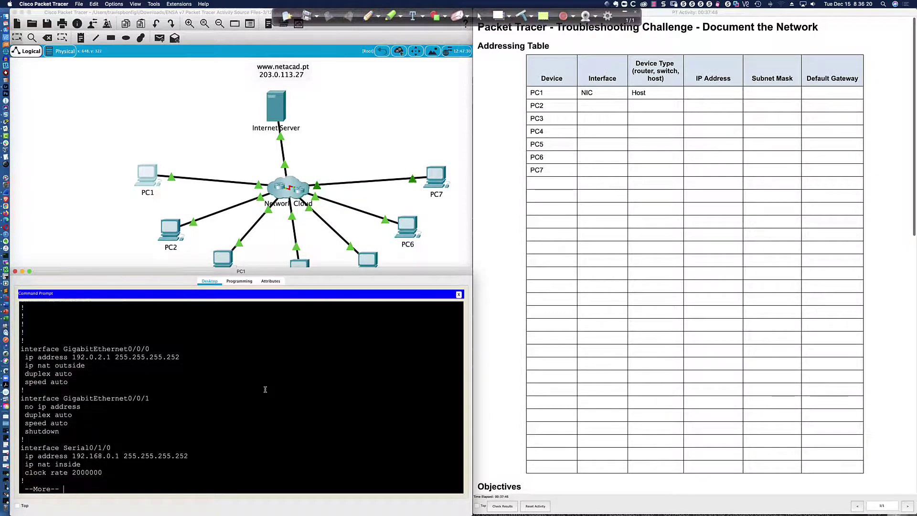
key("Return")
key("Return")
key("Return")
key("Return")
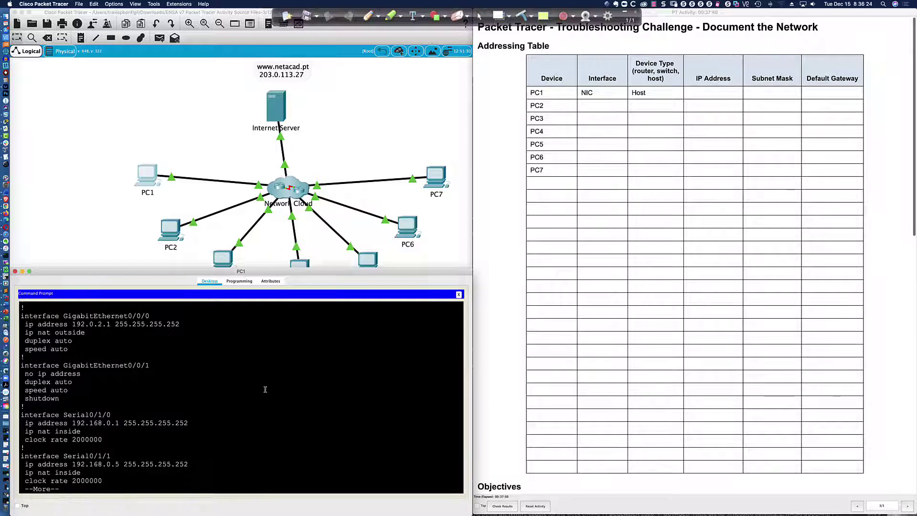
key("Return")
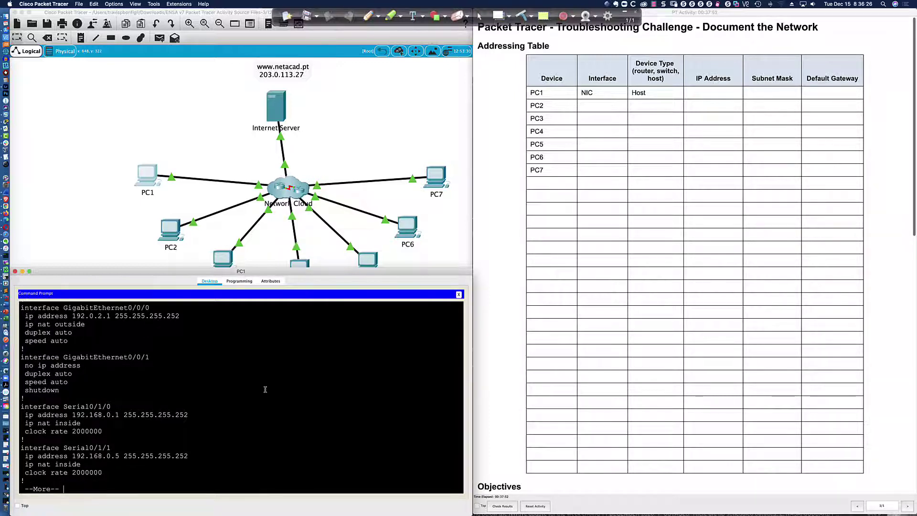
key("Return")
key("Return")
key("Return")
key("Return")
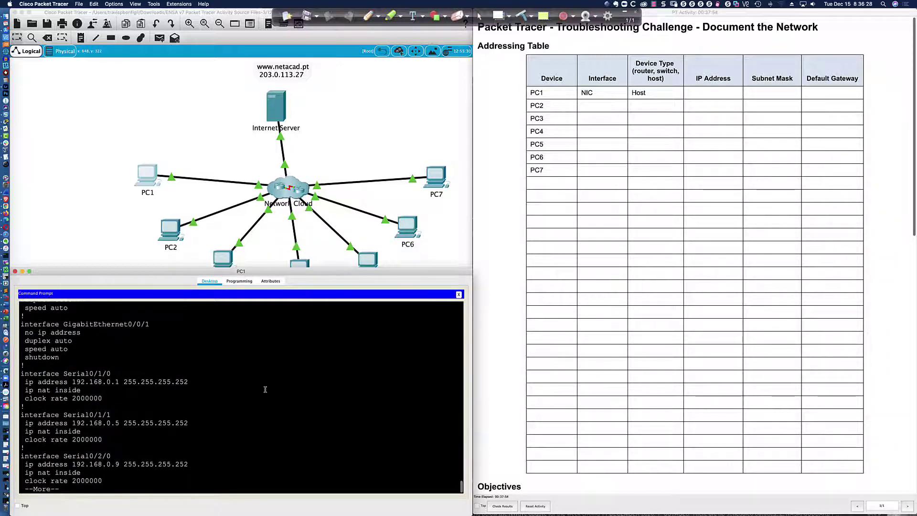
key("Return")
key("Return")
key("Return")
key("Return")
key("Return")
key("Return")
key("Return")
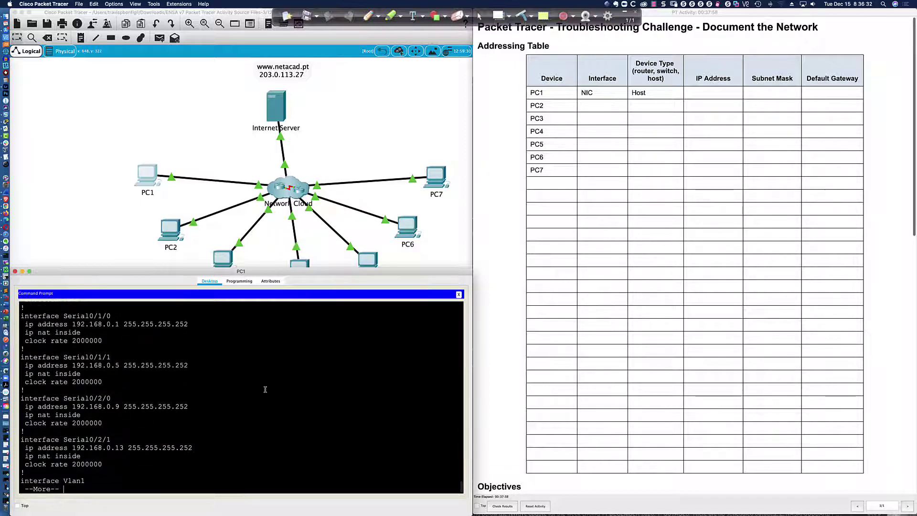
type("qsh ip ospf")
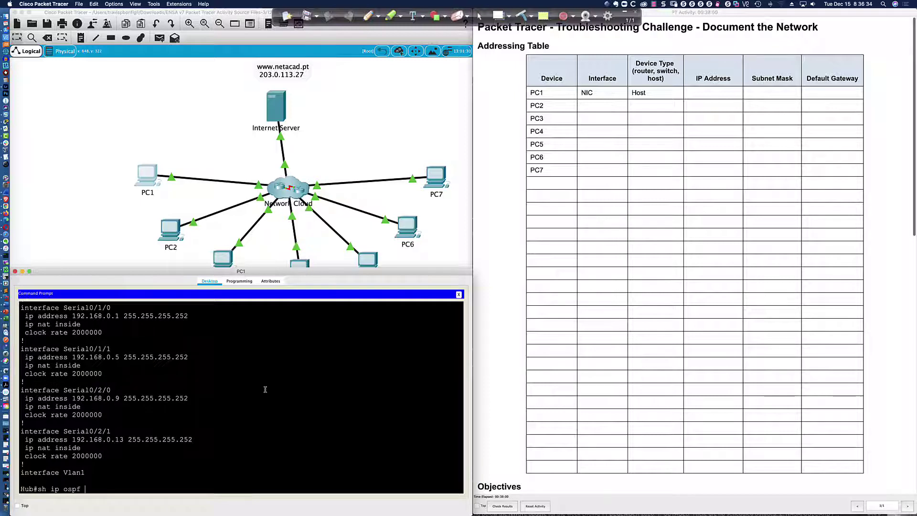
type(" neigh")
Step: Show the Hub's OSPF neighbor table and highlight the 0.0.0.1 row and the first three neighbors
key("Return")
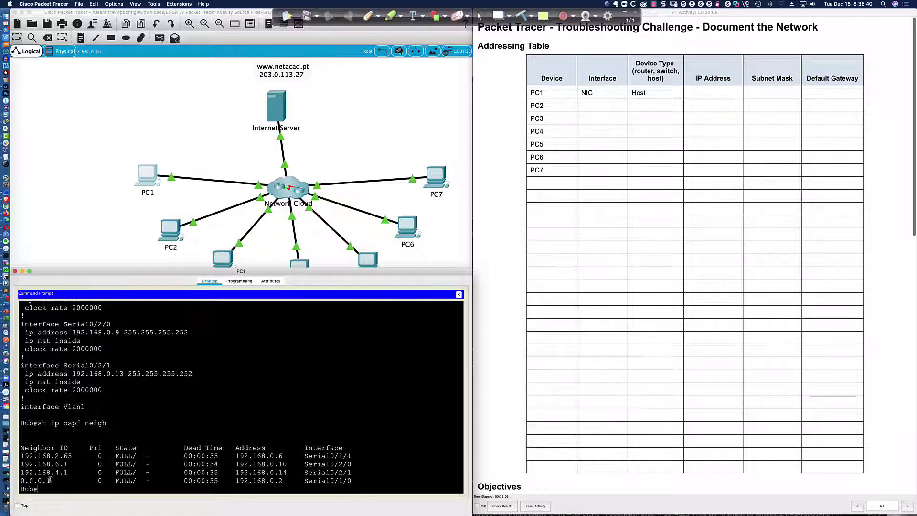
left_click_drag(50, 480, 20, 480)
left_click(50, 481)
left_click_drag(53, 481, 20, 481)
left_click_drag(161, 479, 302, 481)
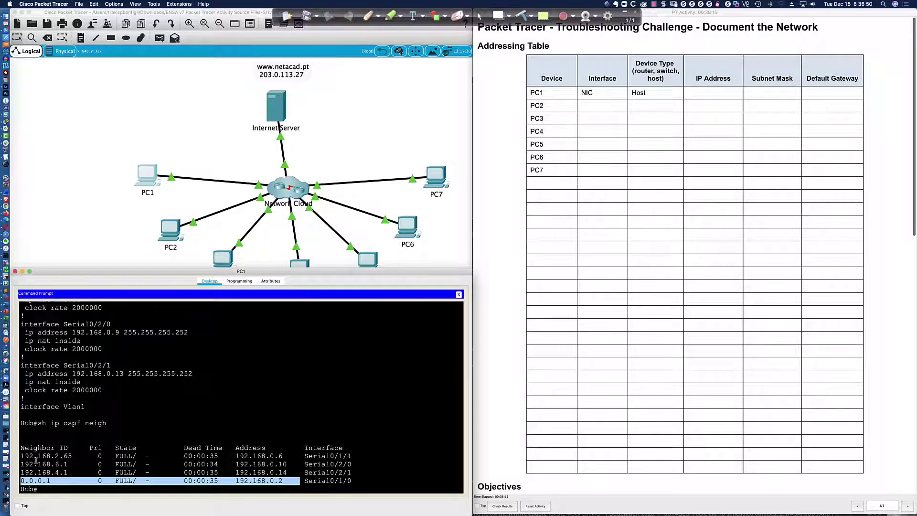
left_click_drag(22, 455, 352, 472)
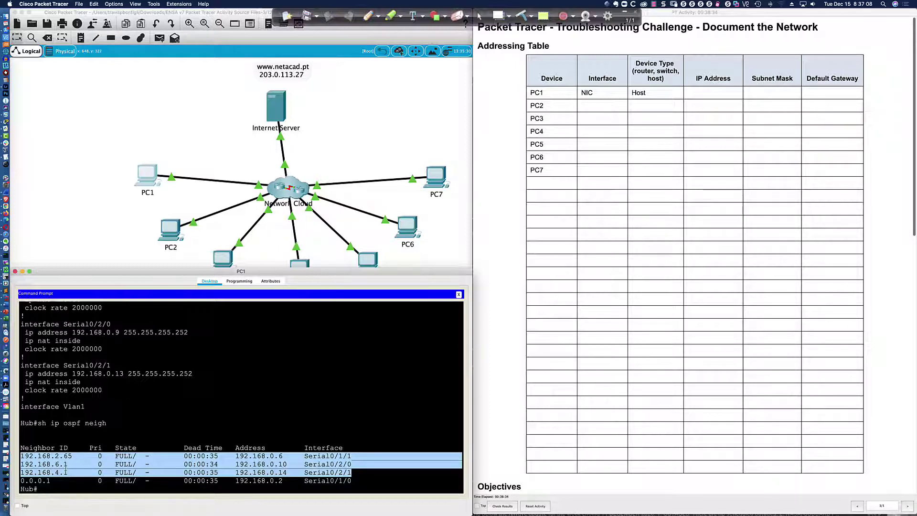
Step: Start a telnet command and highlight the Address column heading of the neighbor table
left_click(170, 424)
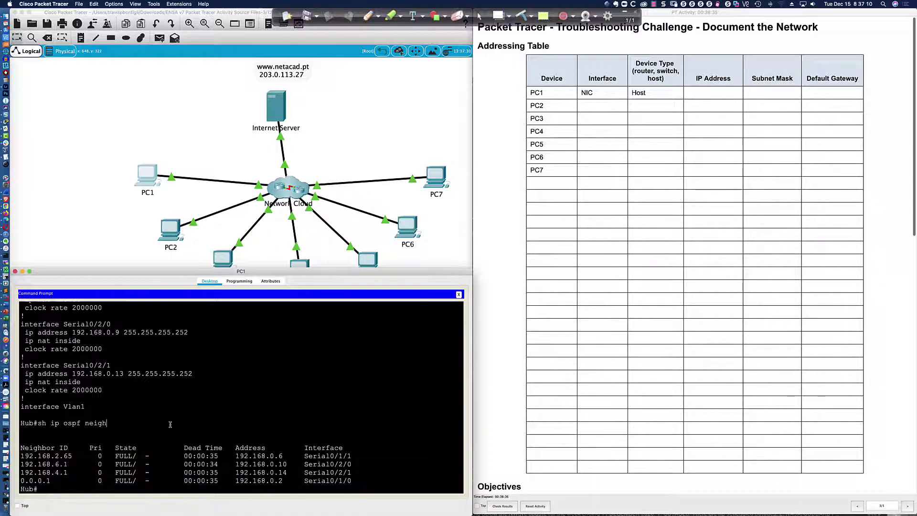
type("telnet")
left_click_drag(236, 448, 273, 449)
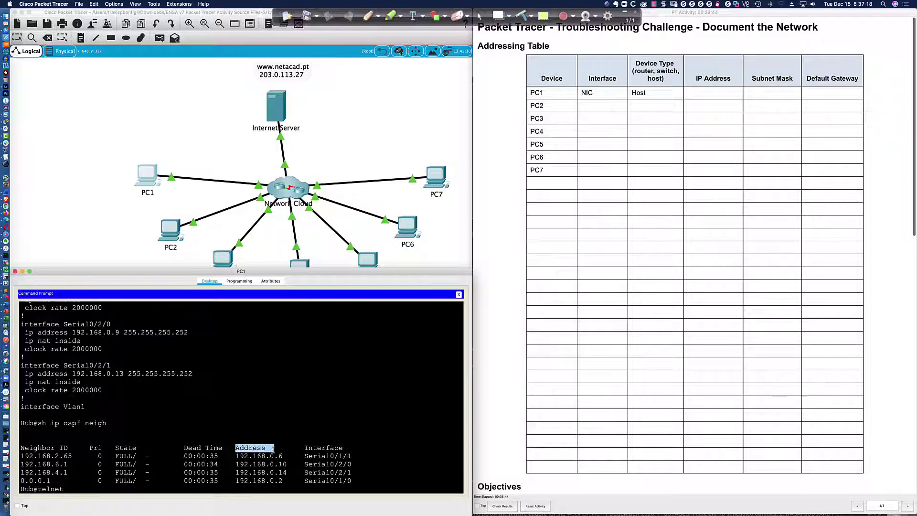
Step: Telnet from Hub to Branch-2 at 192.168.0.6, then exit back to Hub
left_click(75, 488)
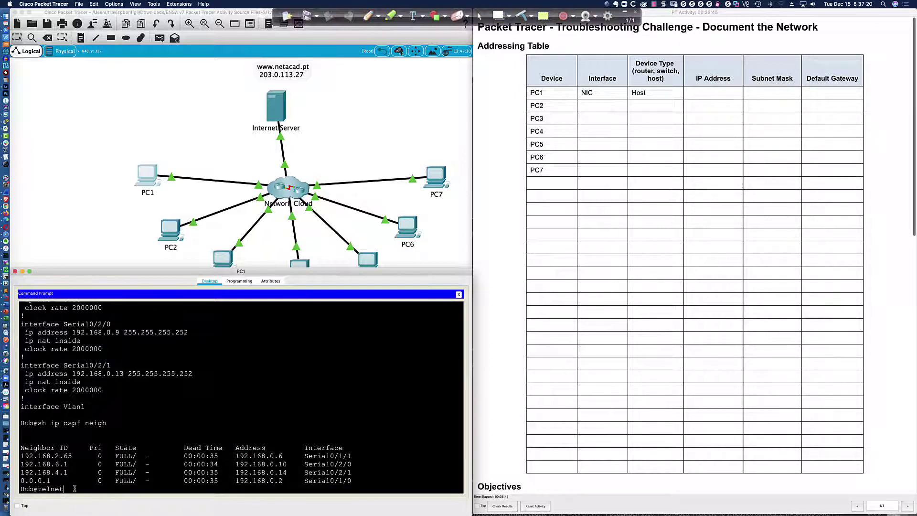
type("192.168.0.6")
key("Return")
key("Return")
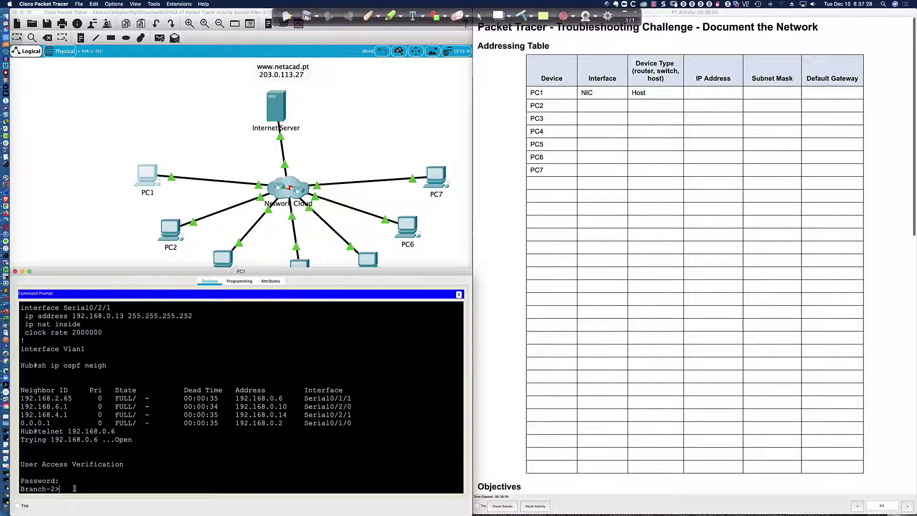
type("exit")
key("Return")
Step: Telnet to HQ at 192.168.0.10, log in with the password, then exit back to Hub#
type("telnet 192.168.0.")
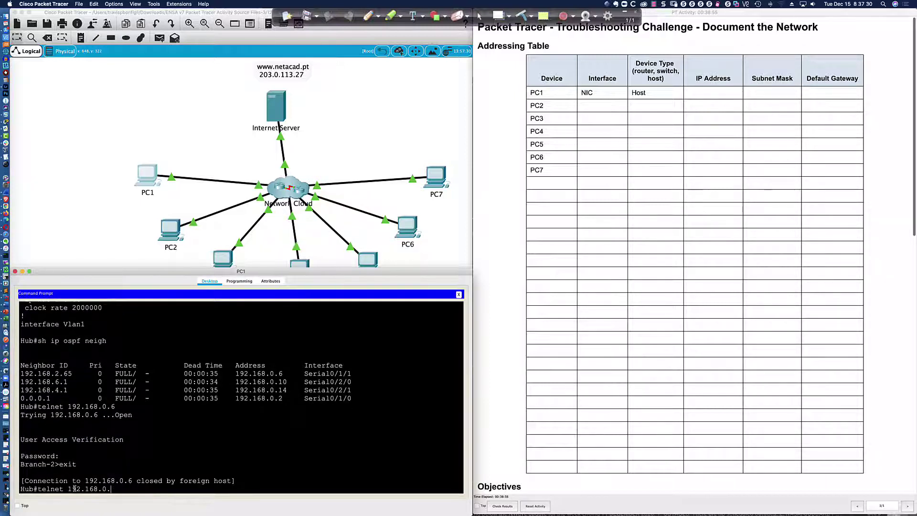
type("10")
key("Return")
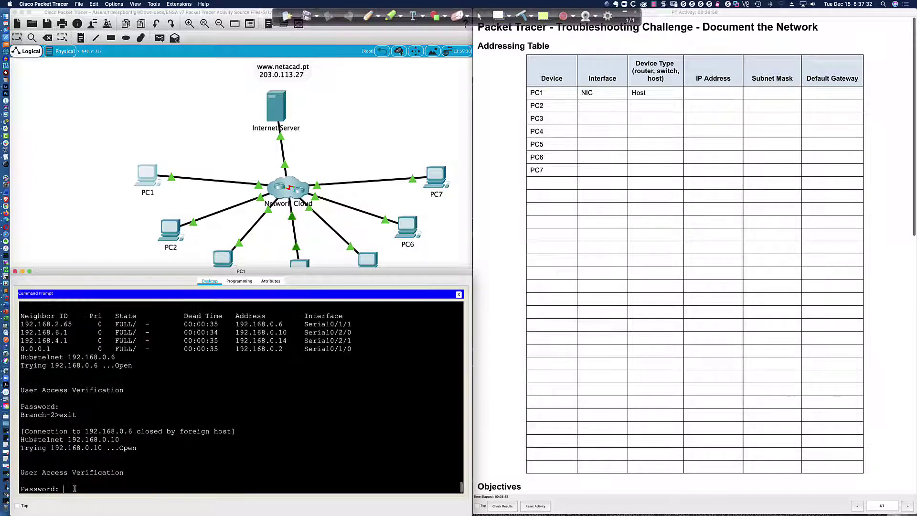
key("Return")
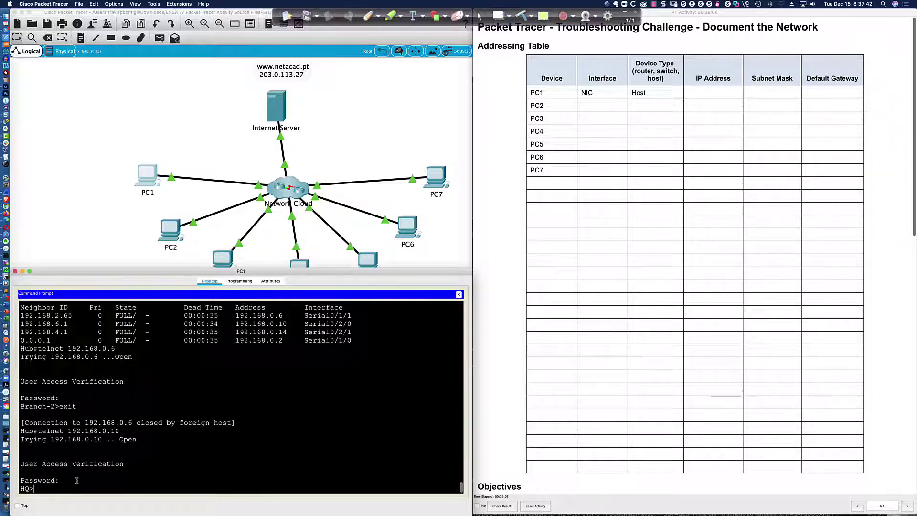
scroll(89, 480, "up", 2)
scroll(92, 479, "down", 2)
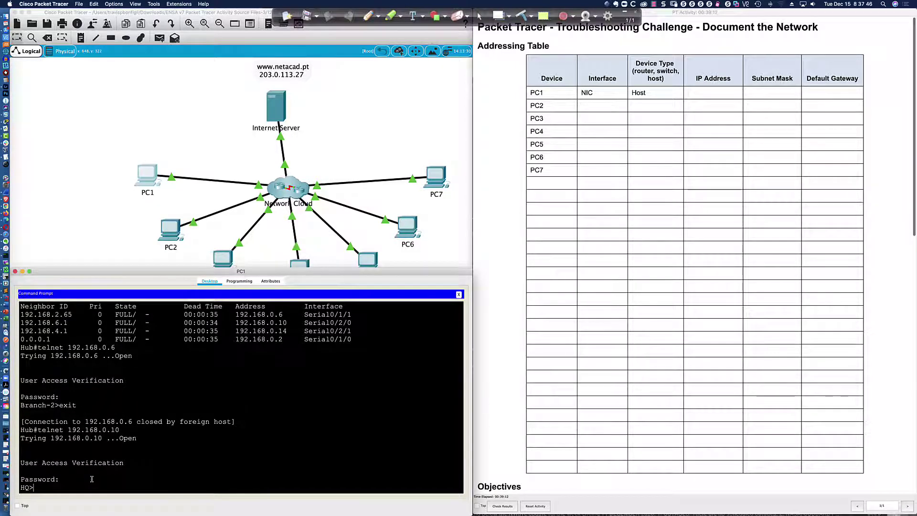
type("exit")
key("Return")
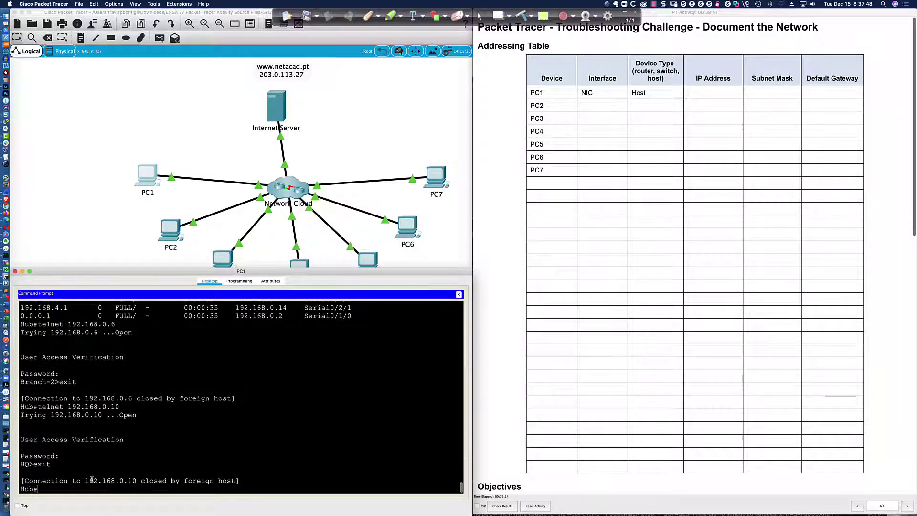
key("Return")
key("Return")
key("Return")
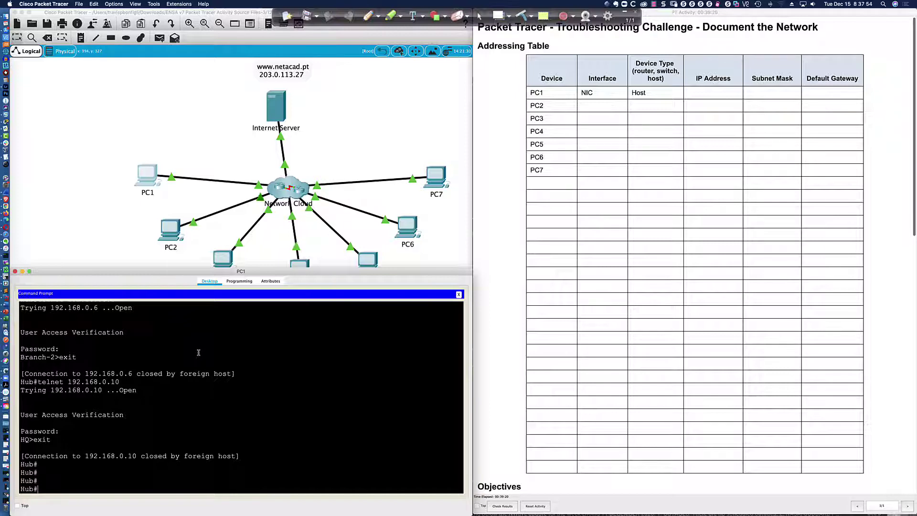
Step: Run 'sh ip int bri' on Hub, highlight the serial addresses and 192.0.2.1, and begin a telnet
type("sh ip int bri")
key("Return")
left_click_drag(110, 447, 248, 472)
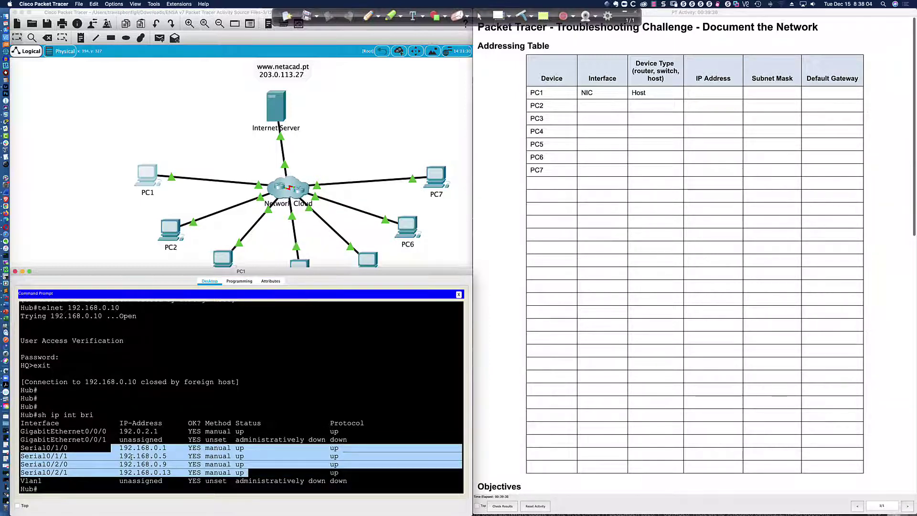
left_click_drag(20, 431, 157, 431)
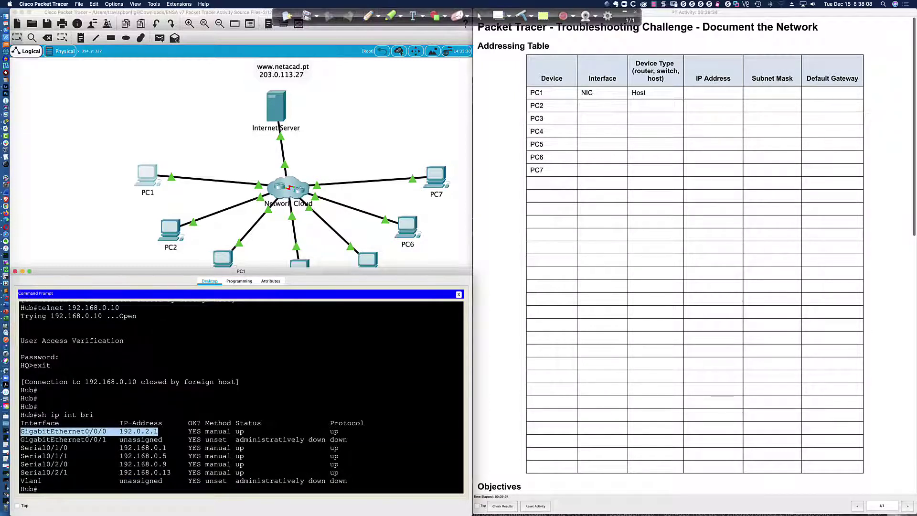
left_click(135, 431)
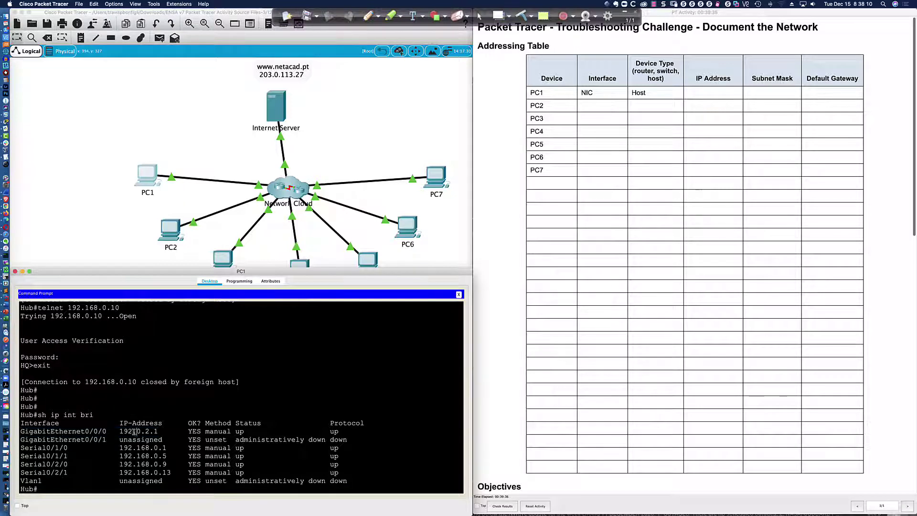
left_click_drag(119, 431, 161, 431)
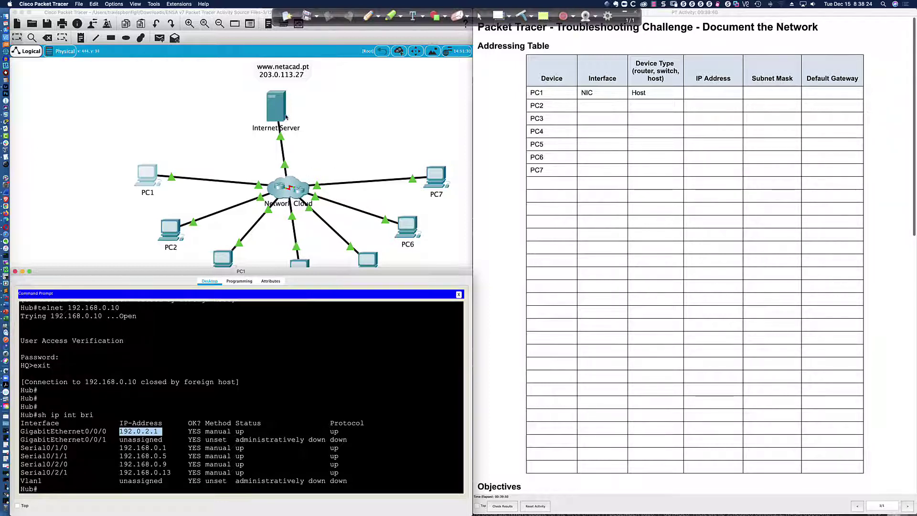
left_click(287, 367)
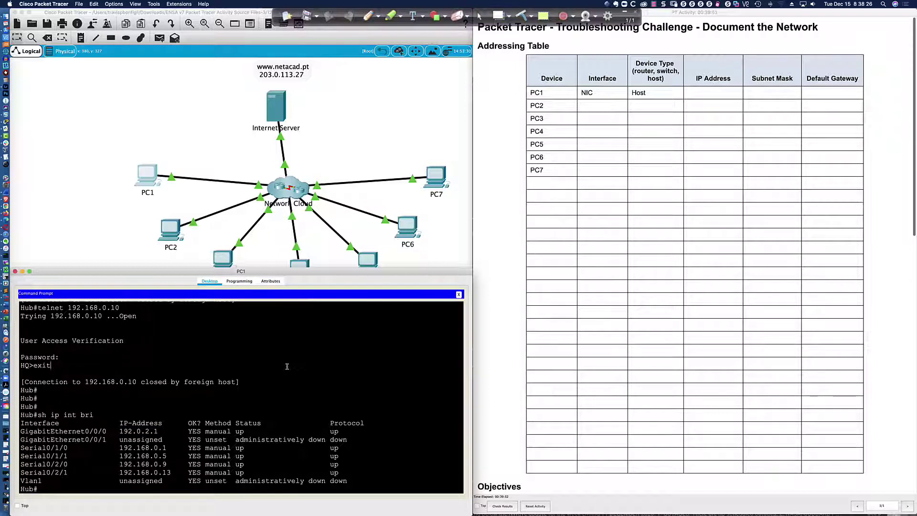
type("telnet 192.0.2.1")
Step: Fix the address and telnet to Hub at 192.0.2.1, logging in with the password
key("Return")
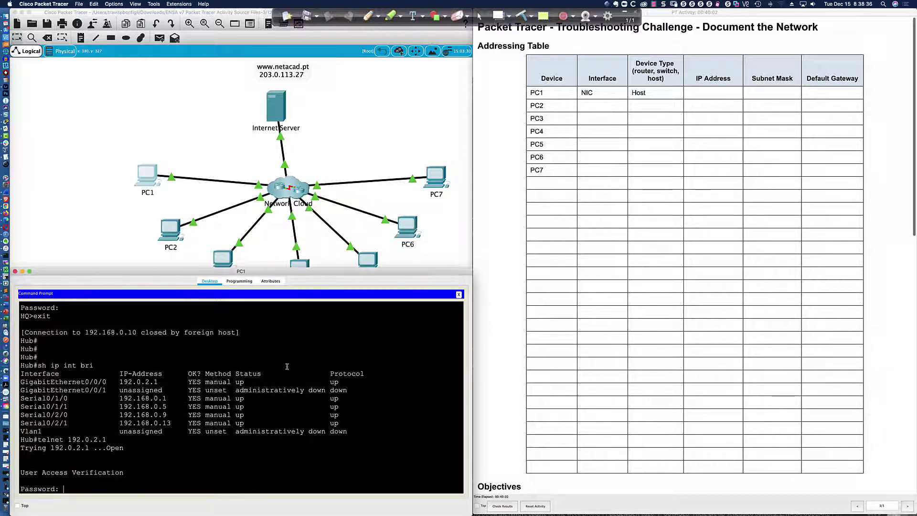
key("Return")
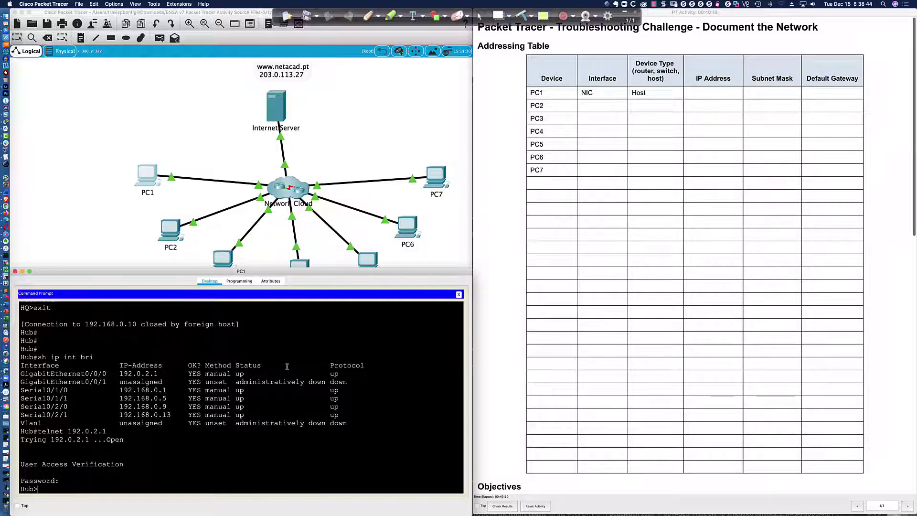
Step: Enter privileged mode with 'en' and the enable password, then telnet to ISP at 192.0.2.2
type("en")
key("Return")
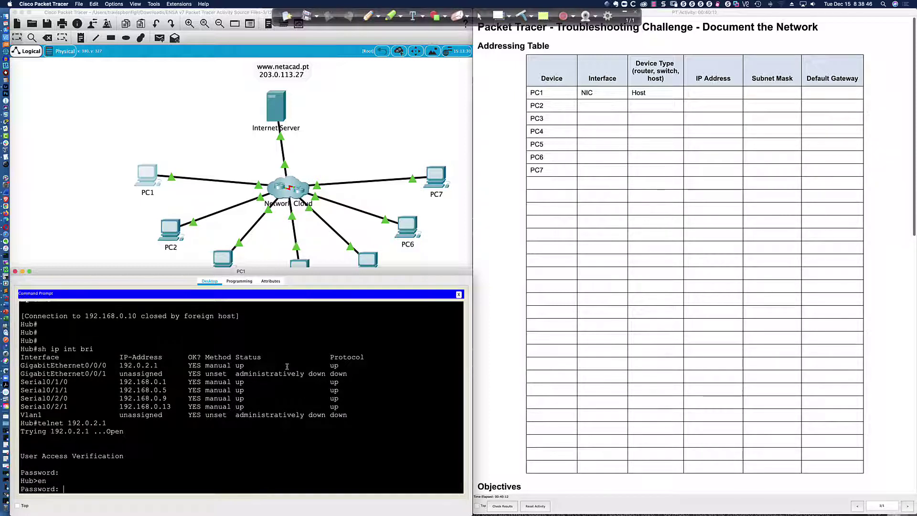
key("Return")
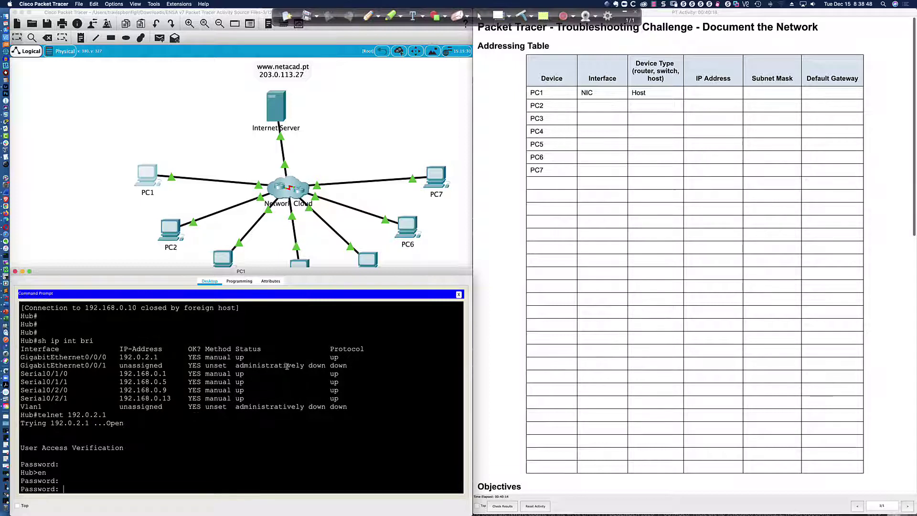
key("Return")
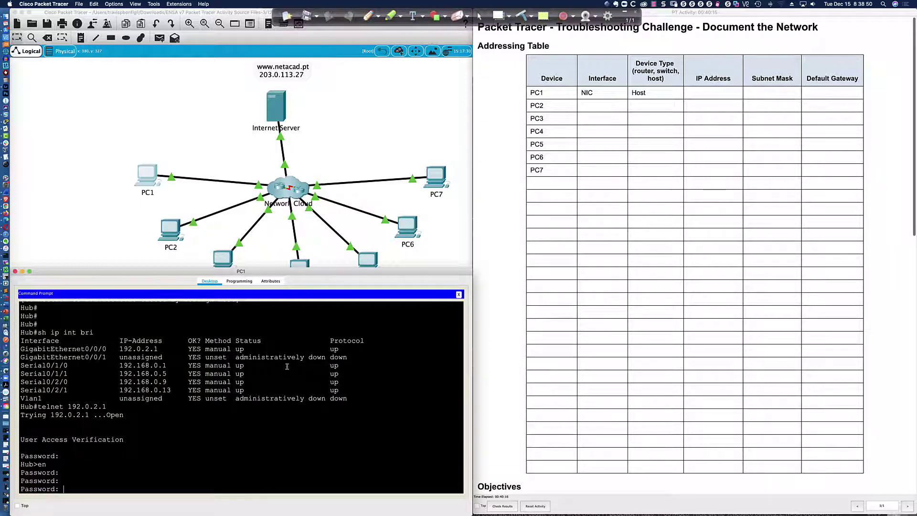
key("Return")
key("Return")
key("Return")
key("Return")
key("Return")
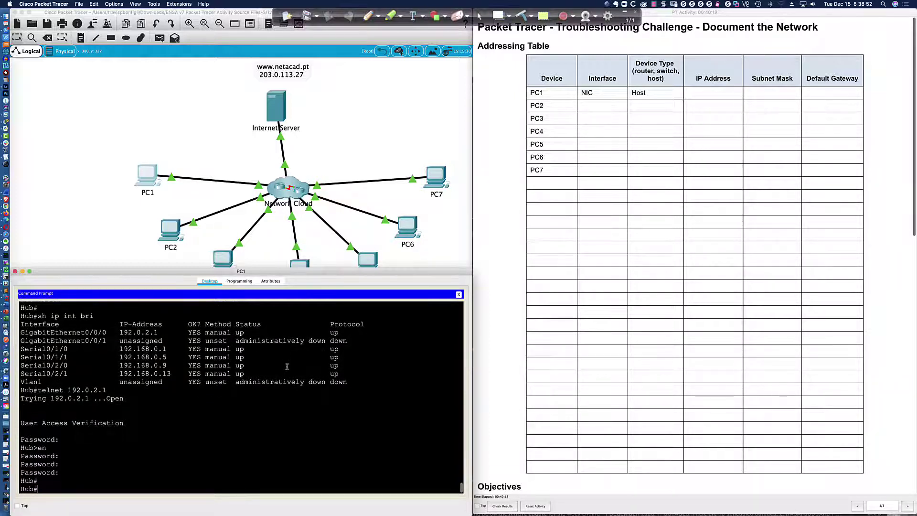
type("telnet ")
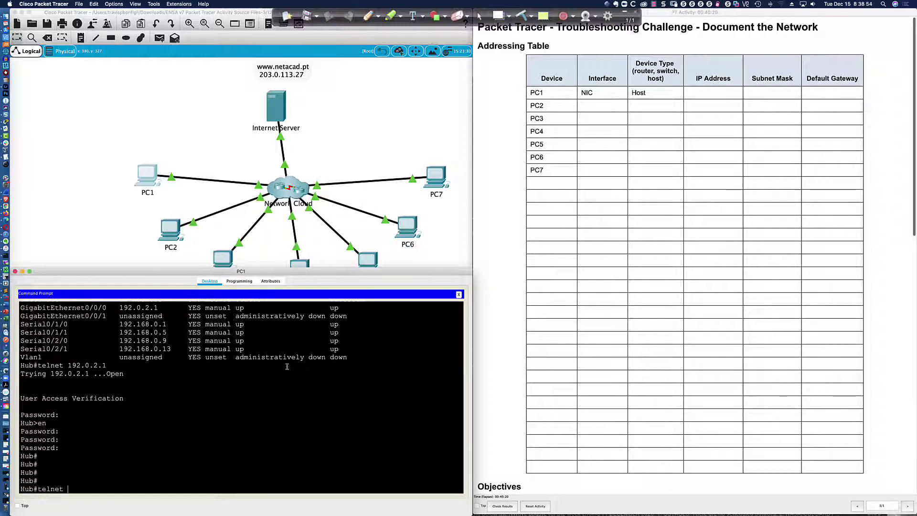
type("192.0.2.2")
key("Return")
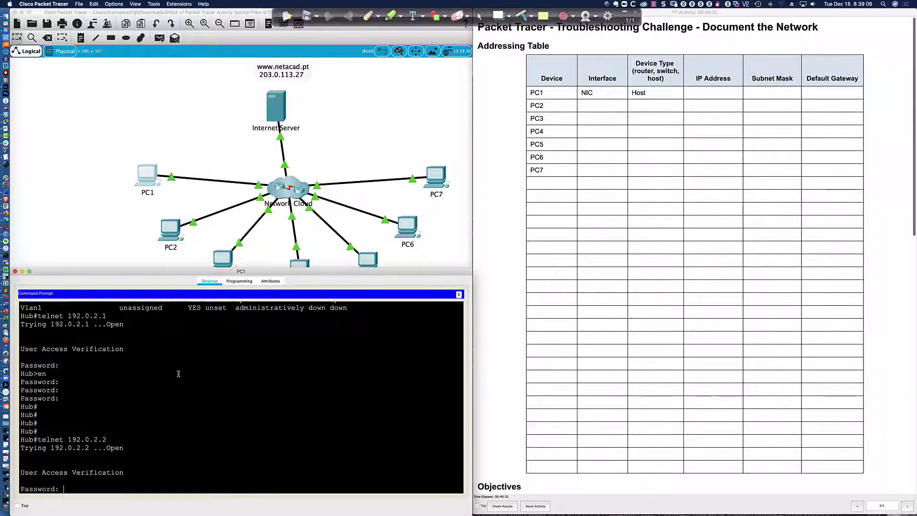
Step: Log into ISP with its password and enter privileged mode with 'en'
key("Return")
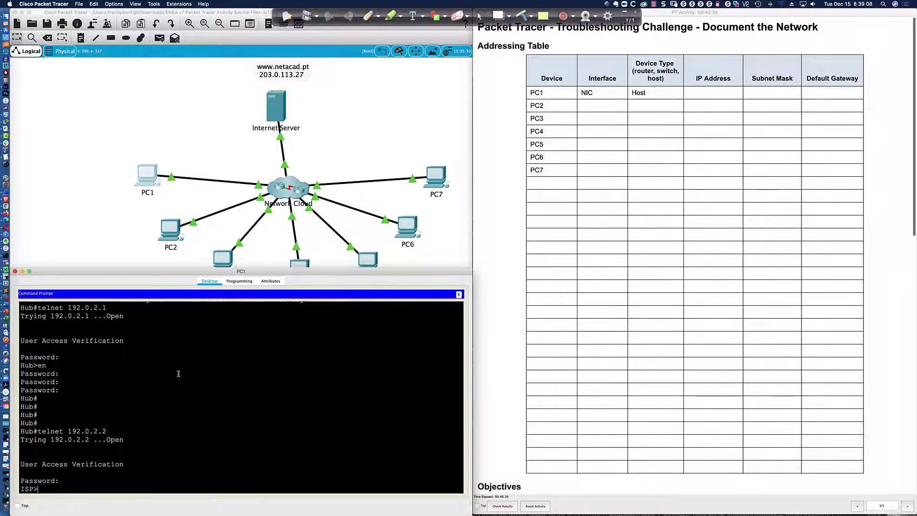
key("Return")
key("Return")
key("Return")
type("en")
key("Return")
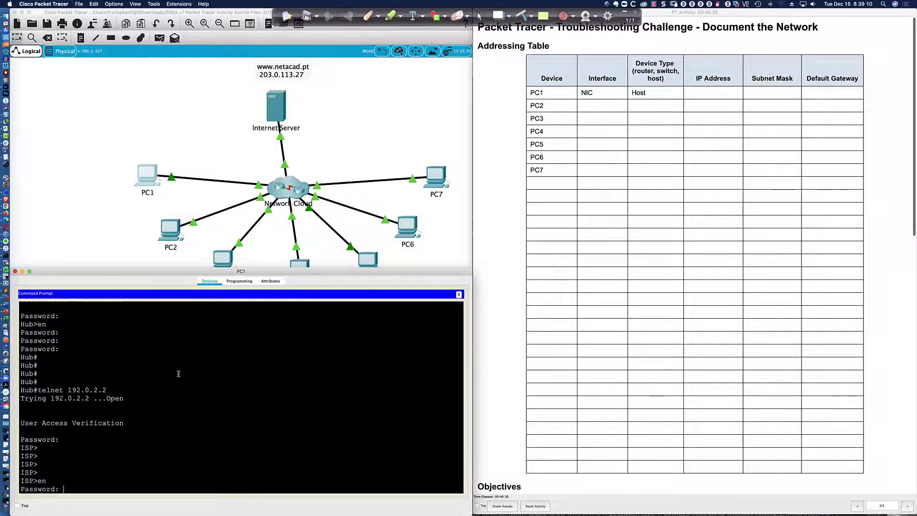
key("Return")
Step: Run 'sh ip int bri' on ISP, highlight 192.0.2.2 and 203.0.113.1, then return to the topology
type("sh ip int bri")
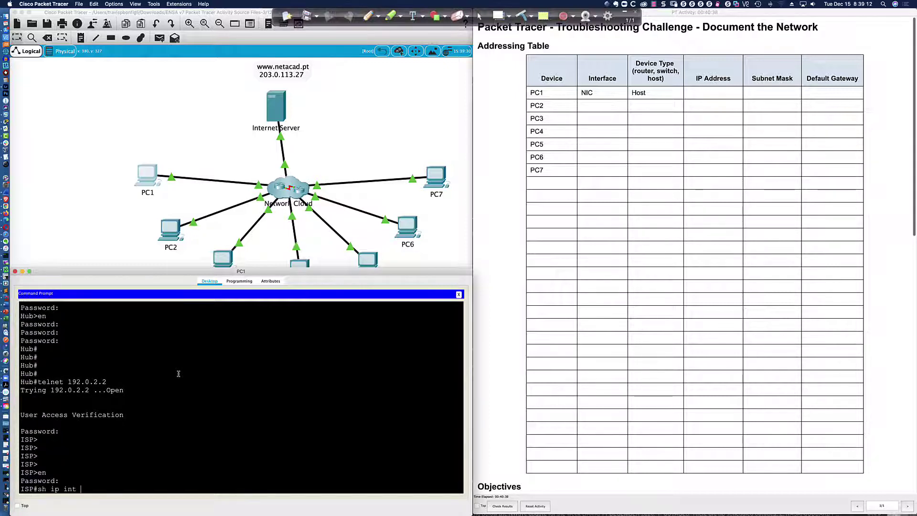
key("Return")
scroll(171, 390, "down", 2)
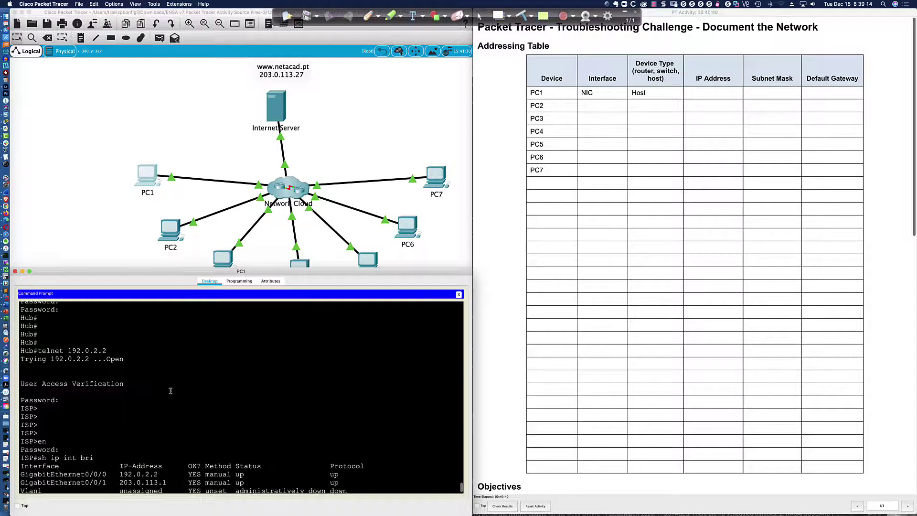
left_click_drag(119, 471, 167, 471)
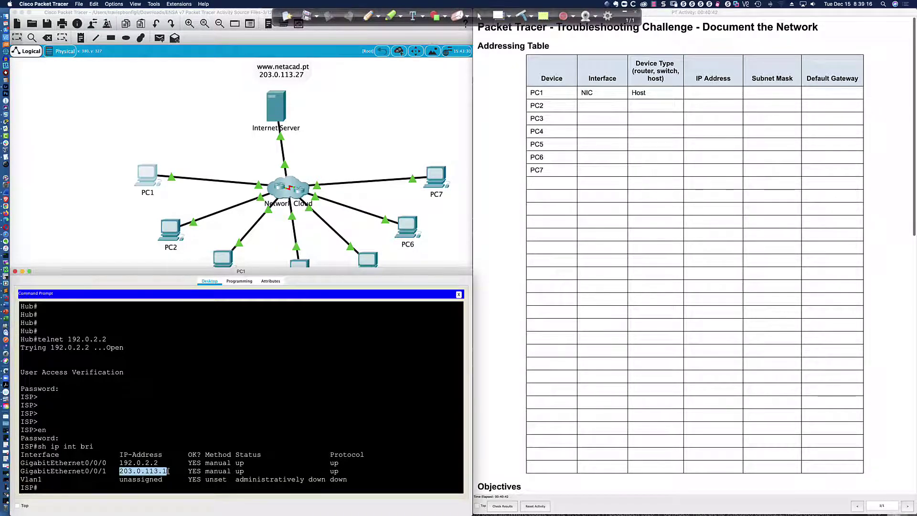
left_click_drag(62, 463, 170, 463)
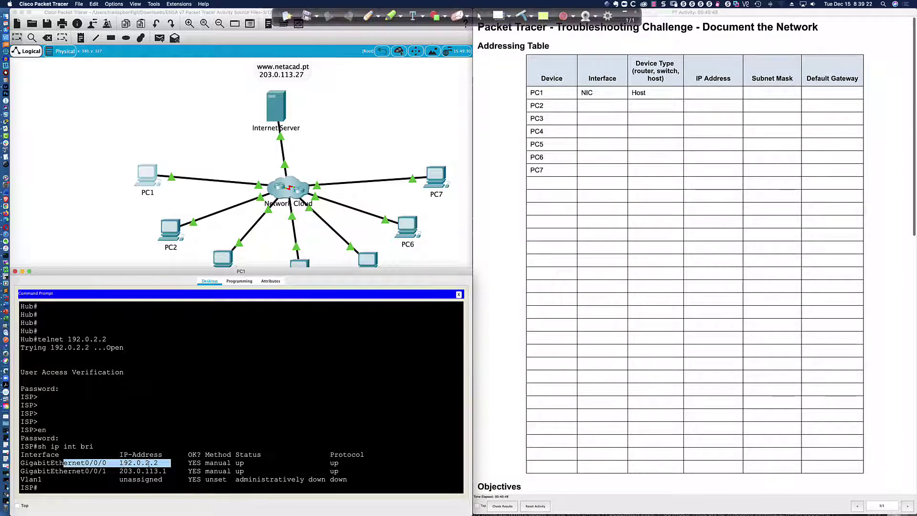
left_click_drag(72, 471, 170, 471)
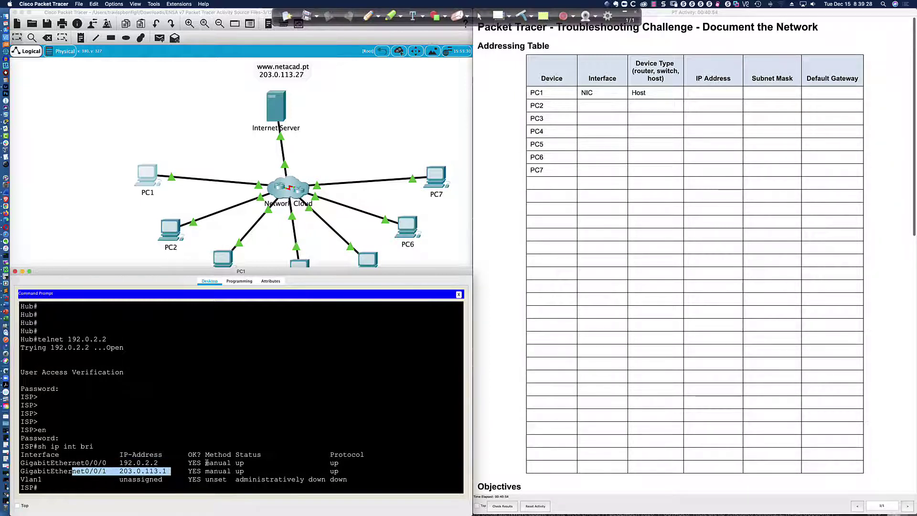
left_click(132, 240)
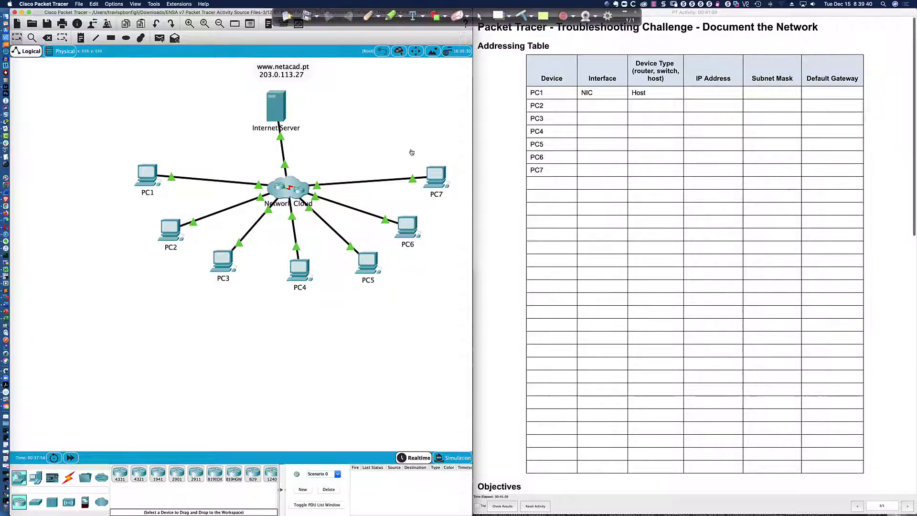
Step: Switch to Snagit to view the 12.6.1 topology diagram with every device's addresses
key("super+Tab")
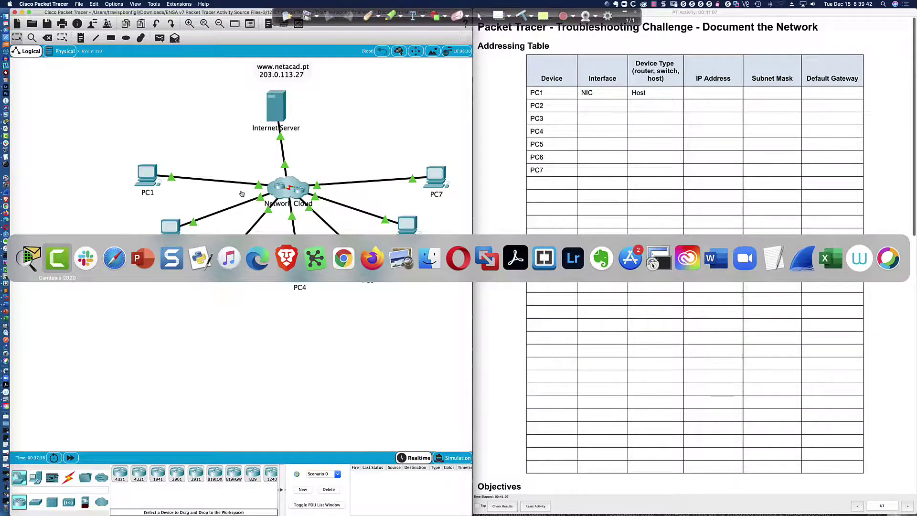
left_click(172, 259)
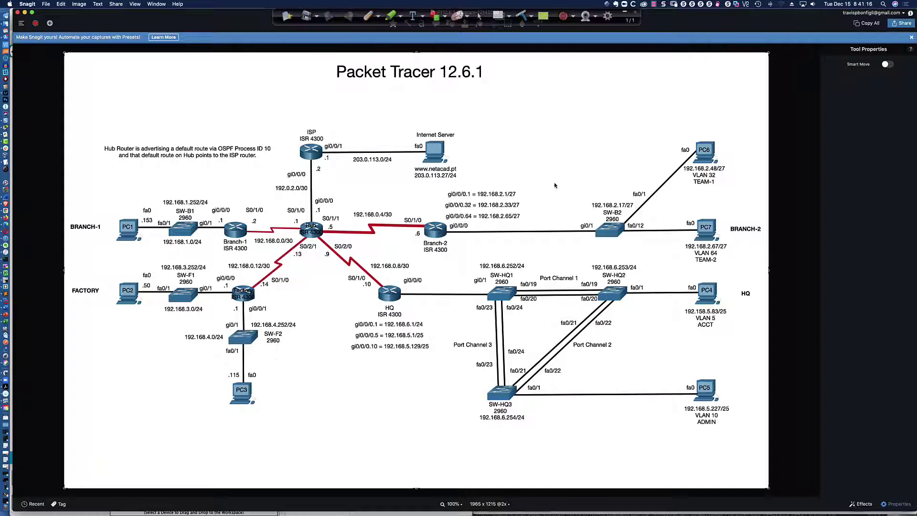
Step: Switch from Snagit to the CCNAv7 Activity 12.6.1 Troubleshooting Challenge title slide
key("super+Tab")
key("super+Tab")
key("super+Tab")
key("super+Tab")
key("super+Tab")
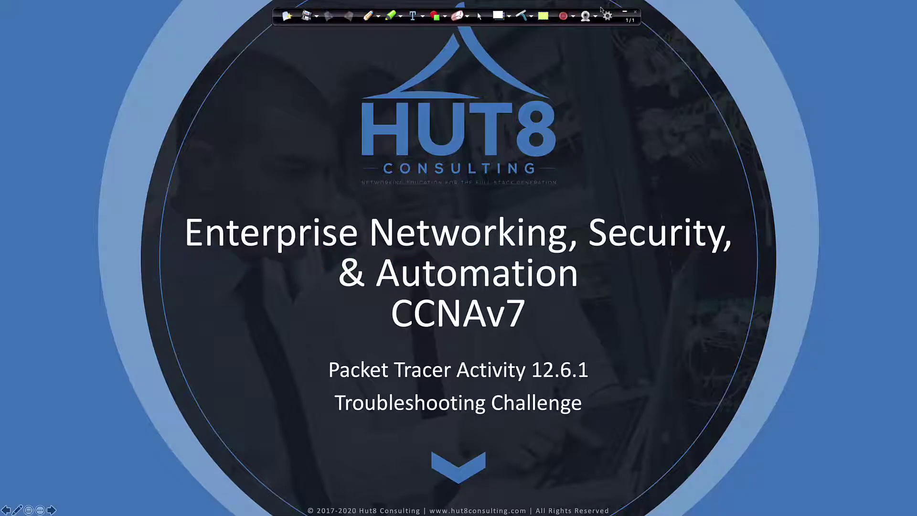
left_click(624, 11)
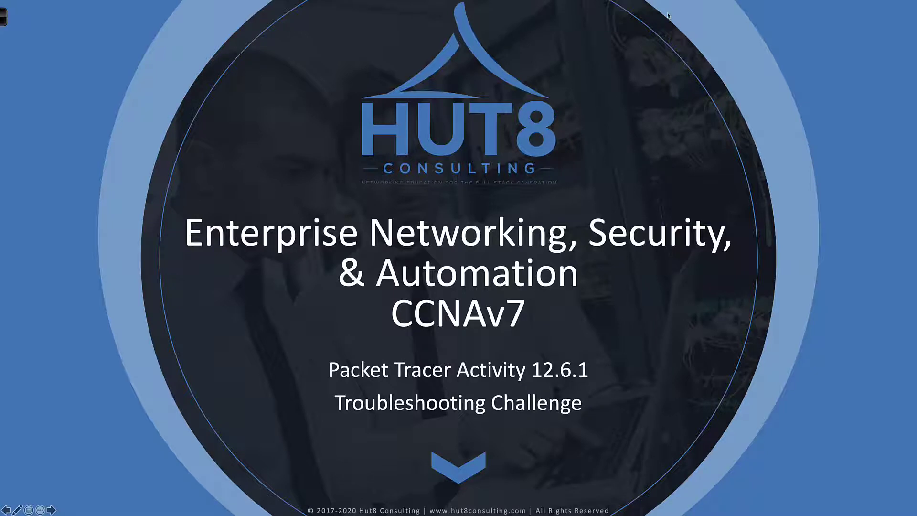